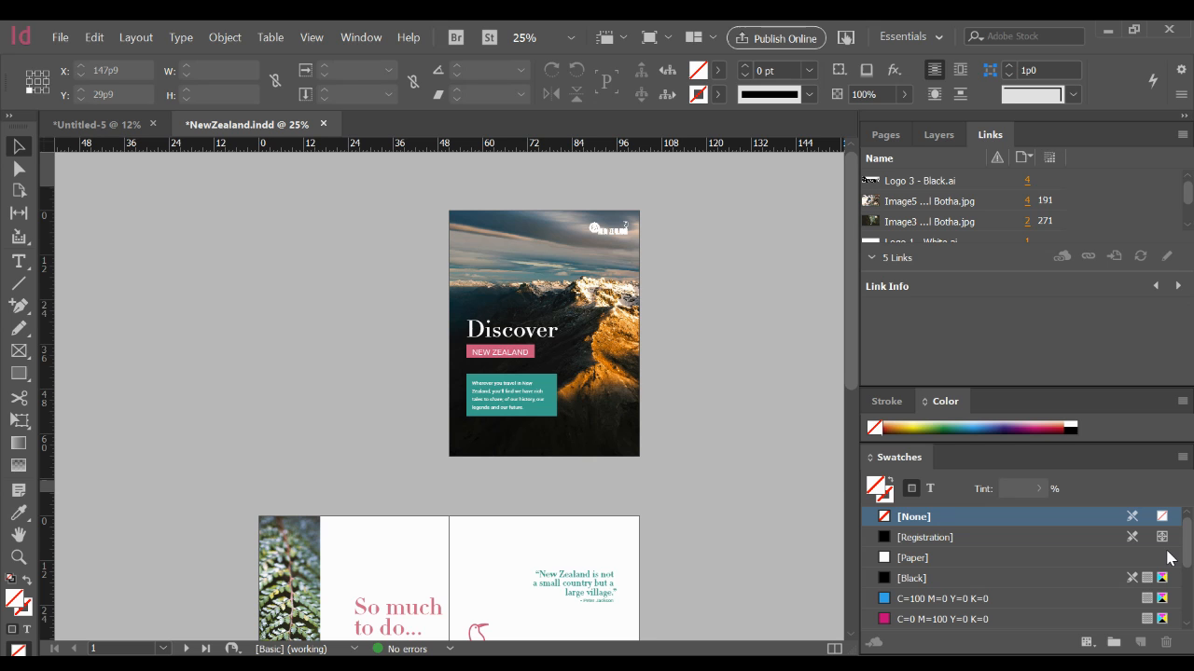
Select all of the "Discover" title text on the cover and display its Character settings
{"action": "key", "text": "ctrl+equal"}
{"action": "key", "text": "ctrl+equal"}
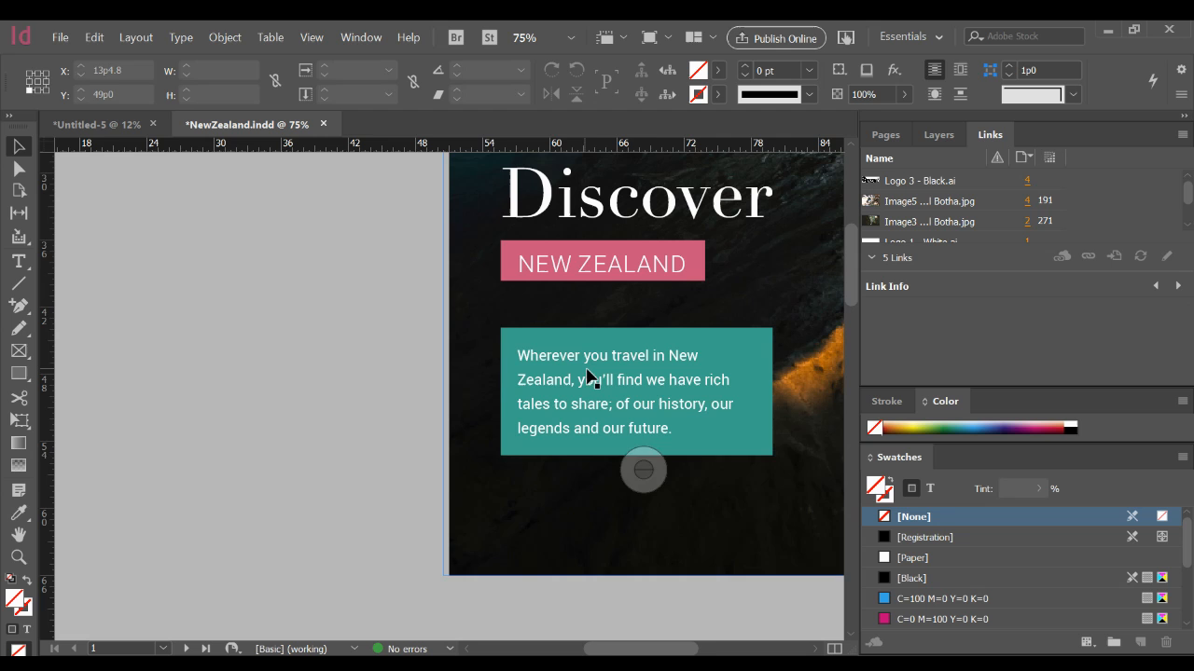
{"action": "left_click_drag", "start_coordinate": [539, 371], "coordinate": [313, 546]}
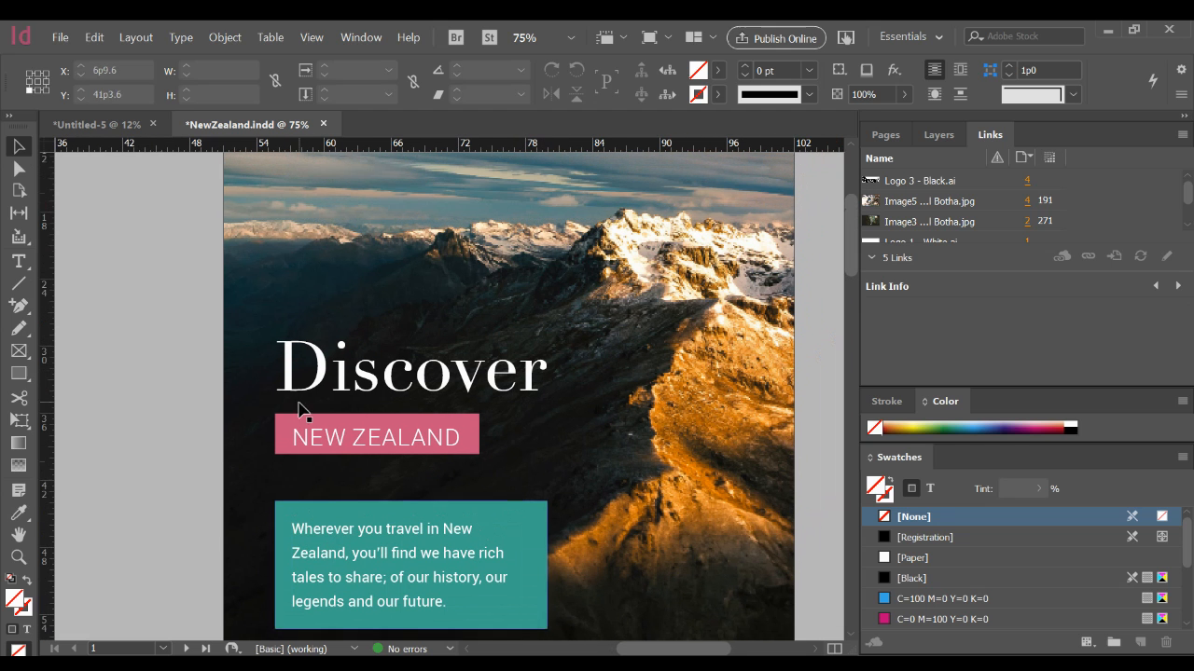
{"action": "left_click", "coordinate": [361, 377]}
{"action": "double_click", "coordinate": [362, 377]}
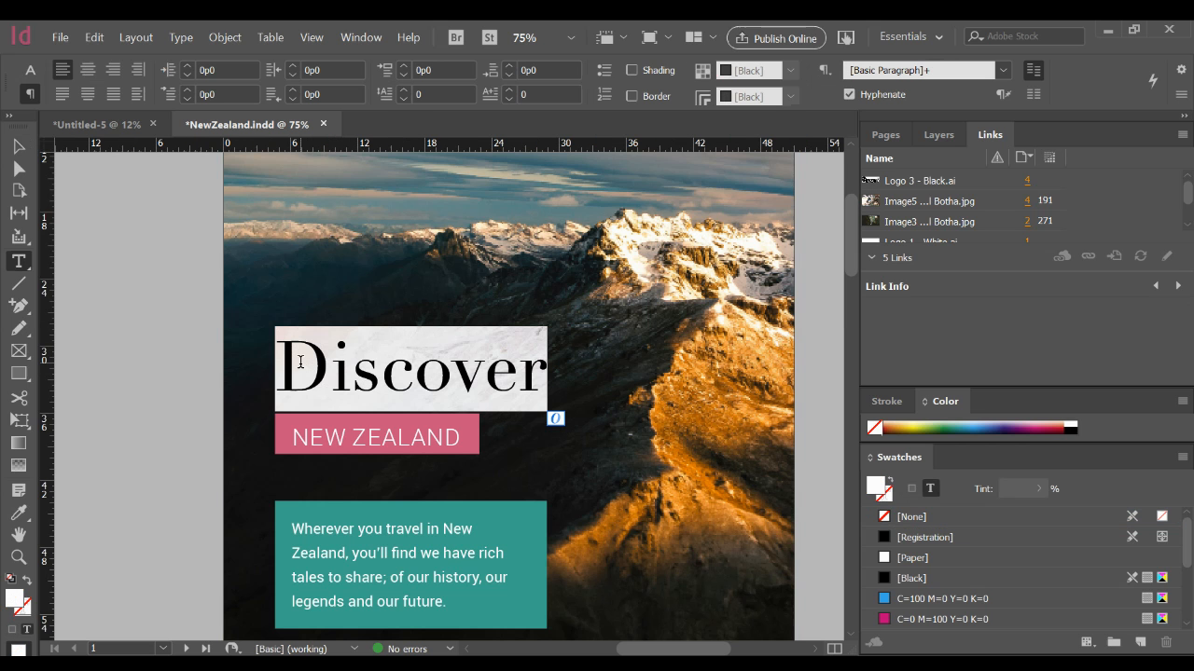
{"action": "triple_click", "coordinate": [338, 437]}
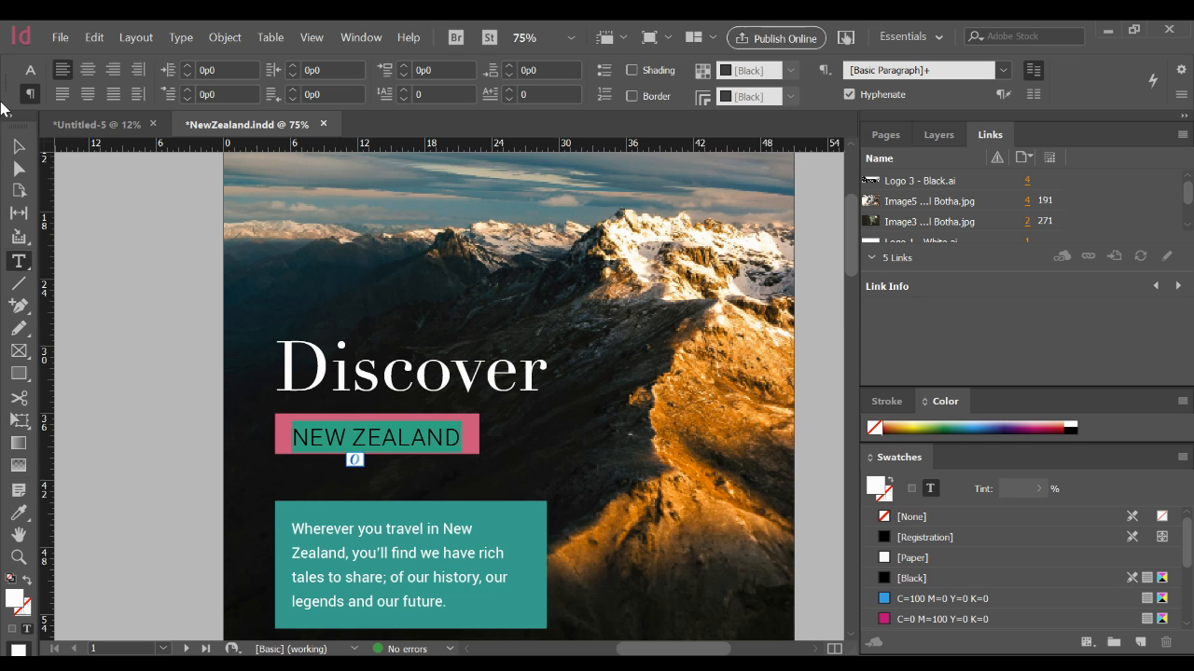
{"action": "left_click", "coordinate": [348, 377]}
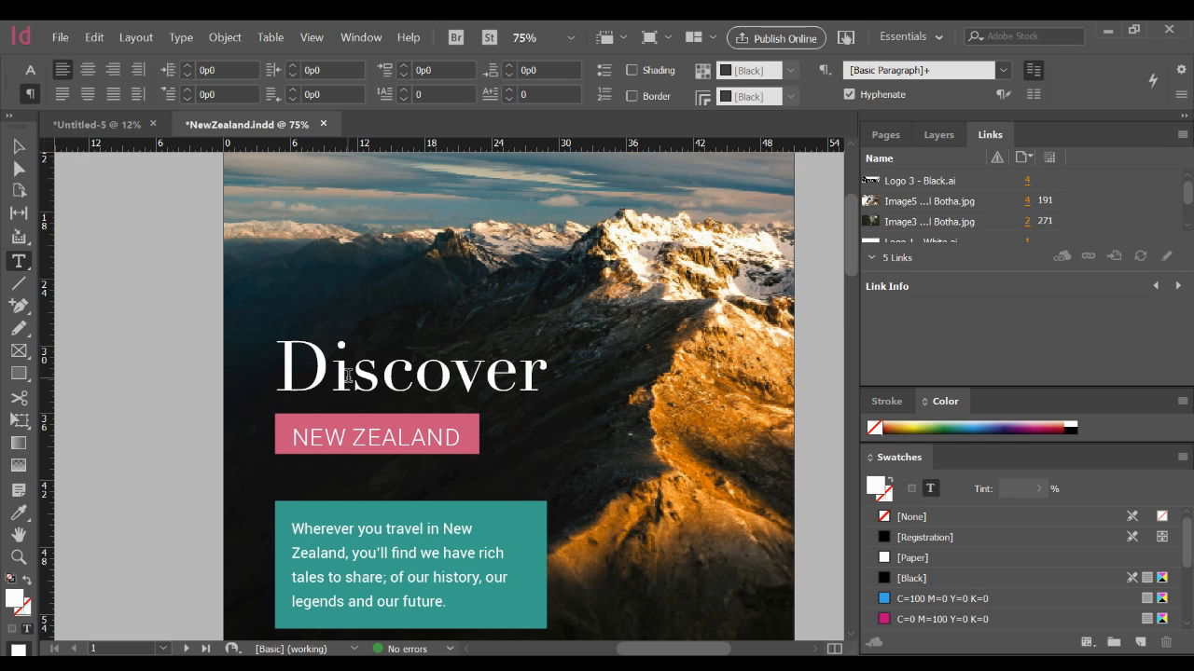
{"action": "key", "text": "ctrl+a"}
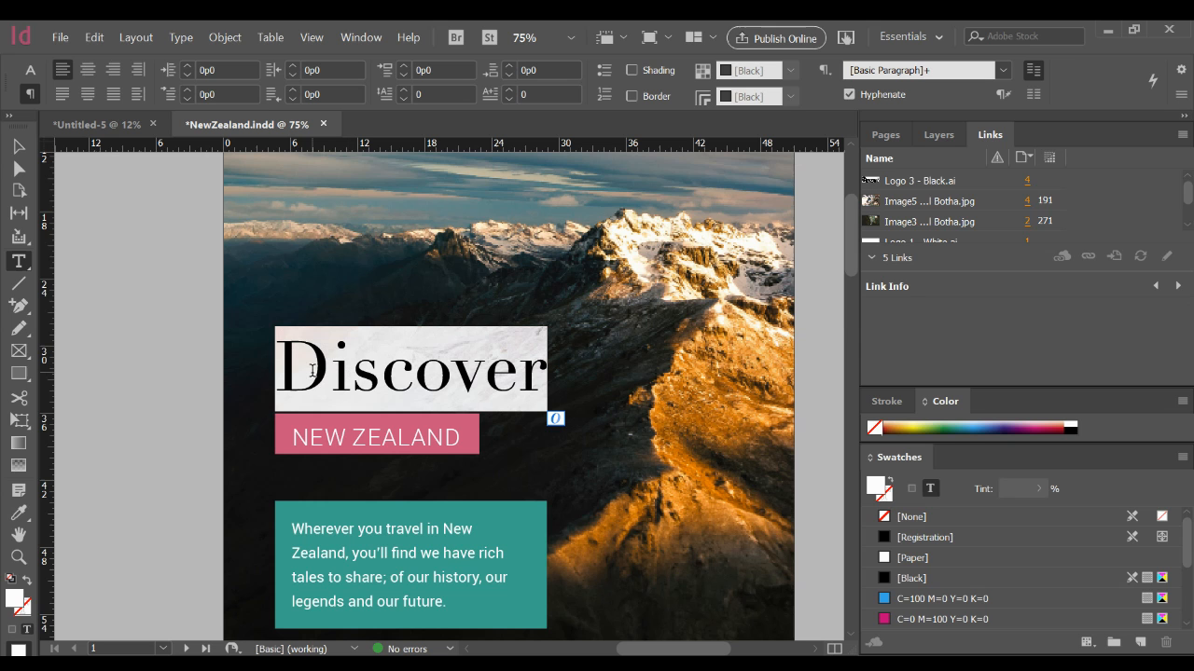
{"action": "left_click", "coordinate": [181, 37]}
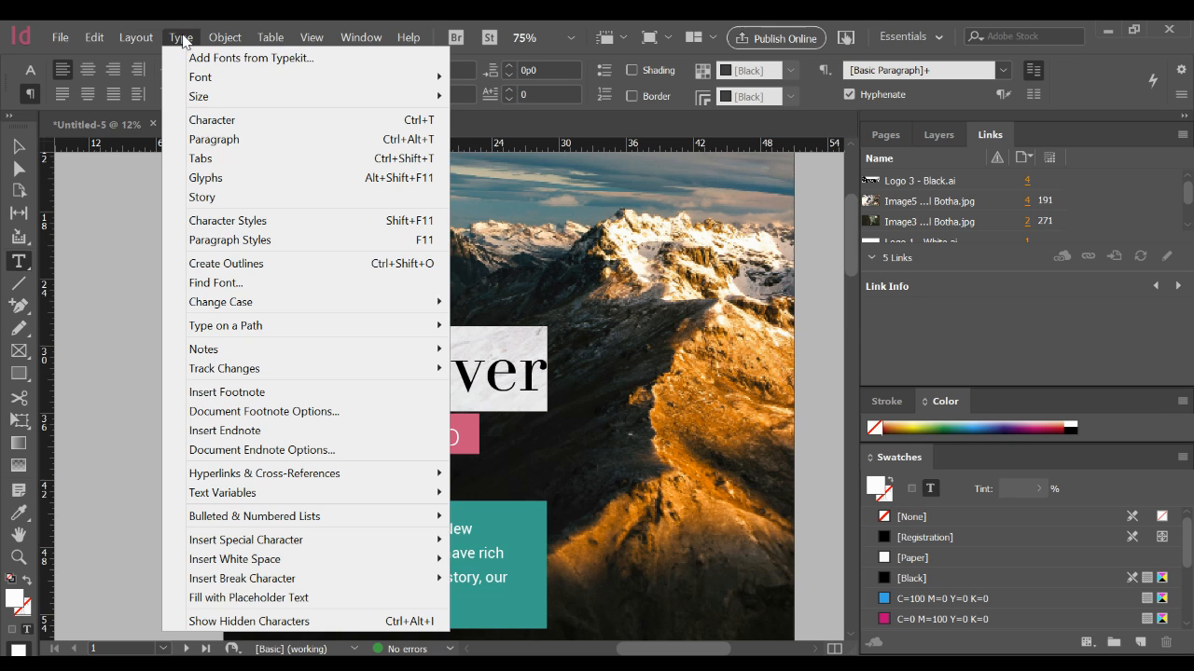
{"action": "left_click", "coordinate": [213, 120]}
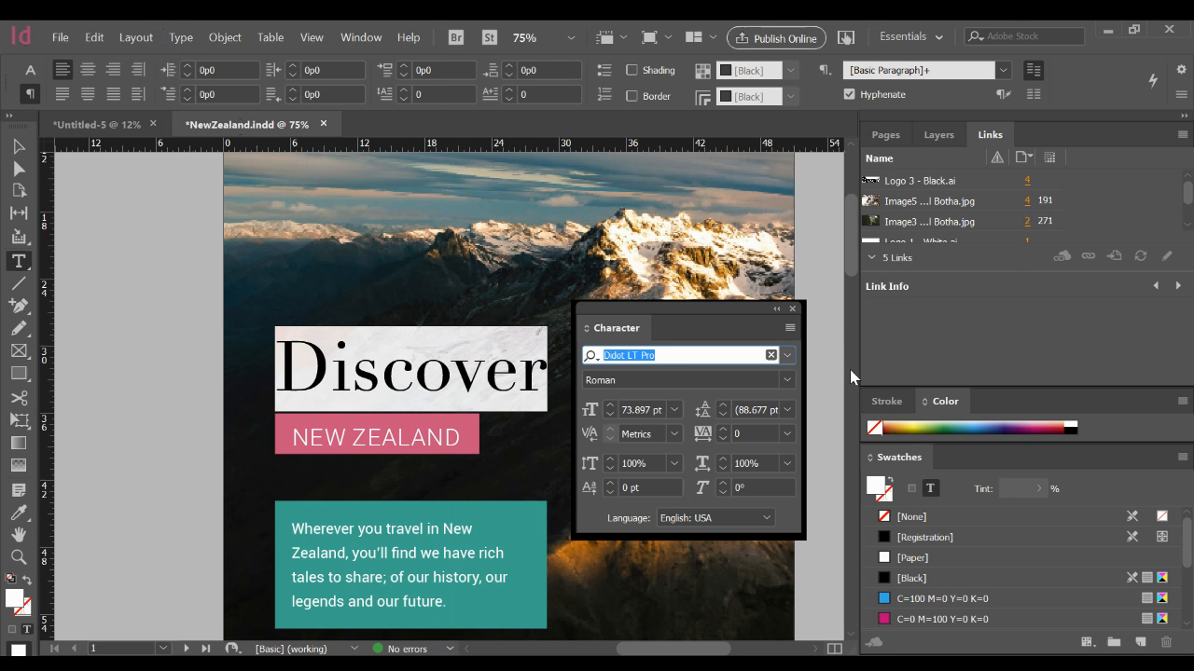
Filter the font list for the "Discover" title to the Serif class
{"action": "left_click", "coordinate": [788, 355]}
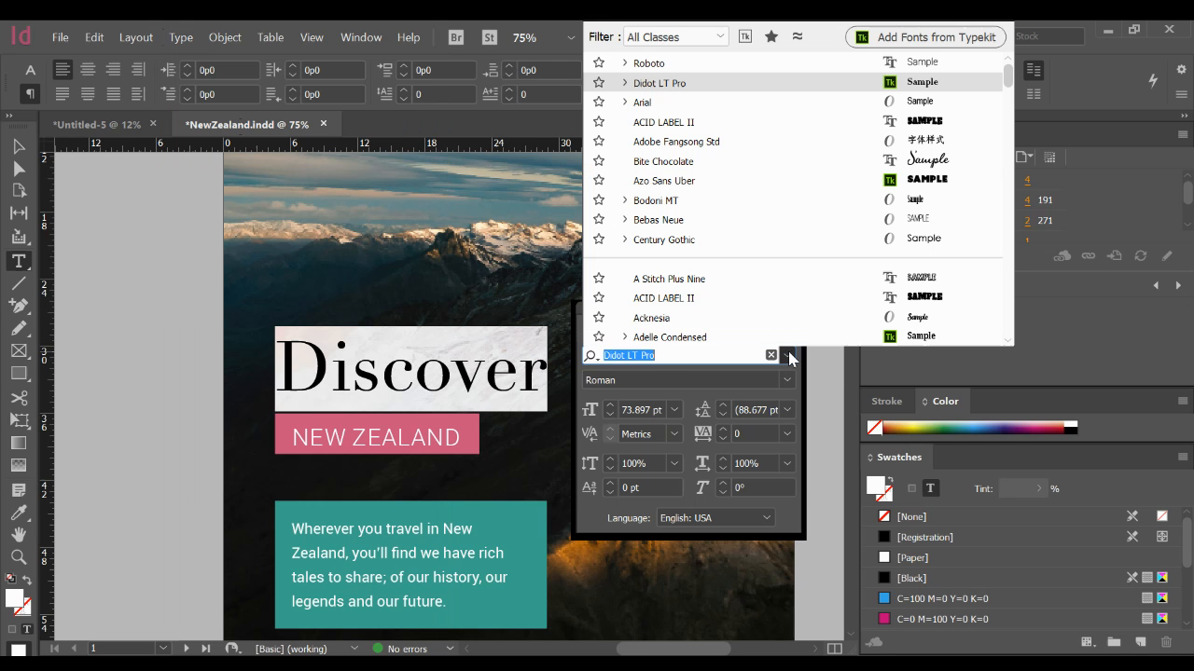
{"action": "left_click", "coordinate": [718, 38]}
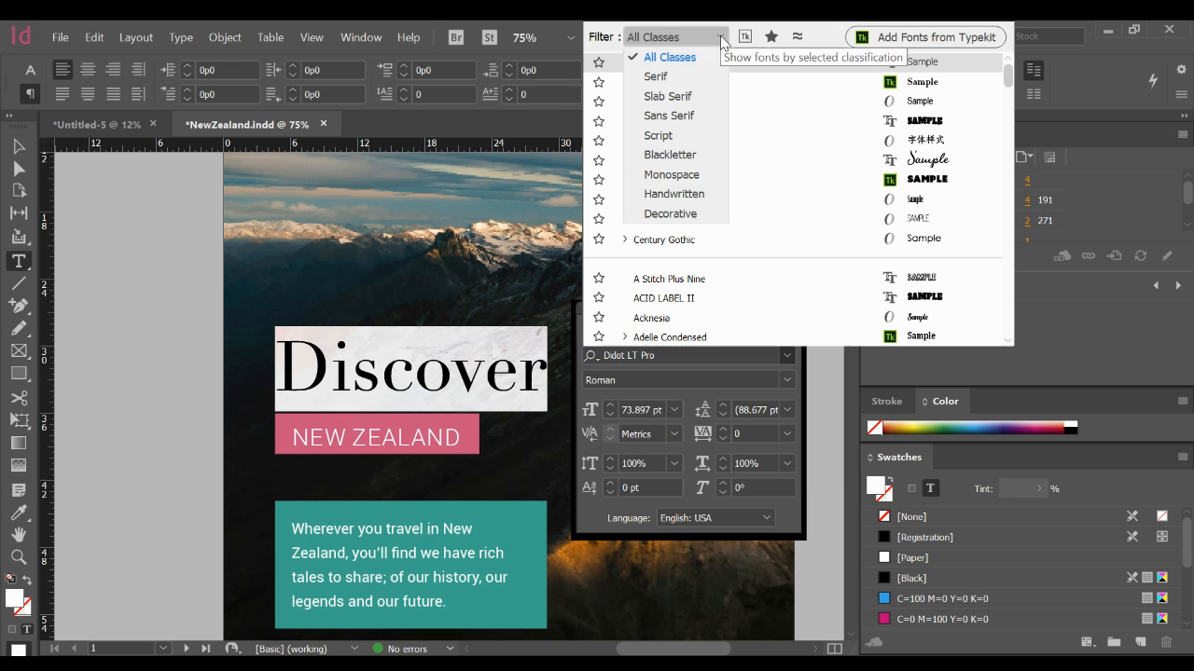
{"action": "left_click", "coordinate": [692, 79]}
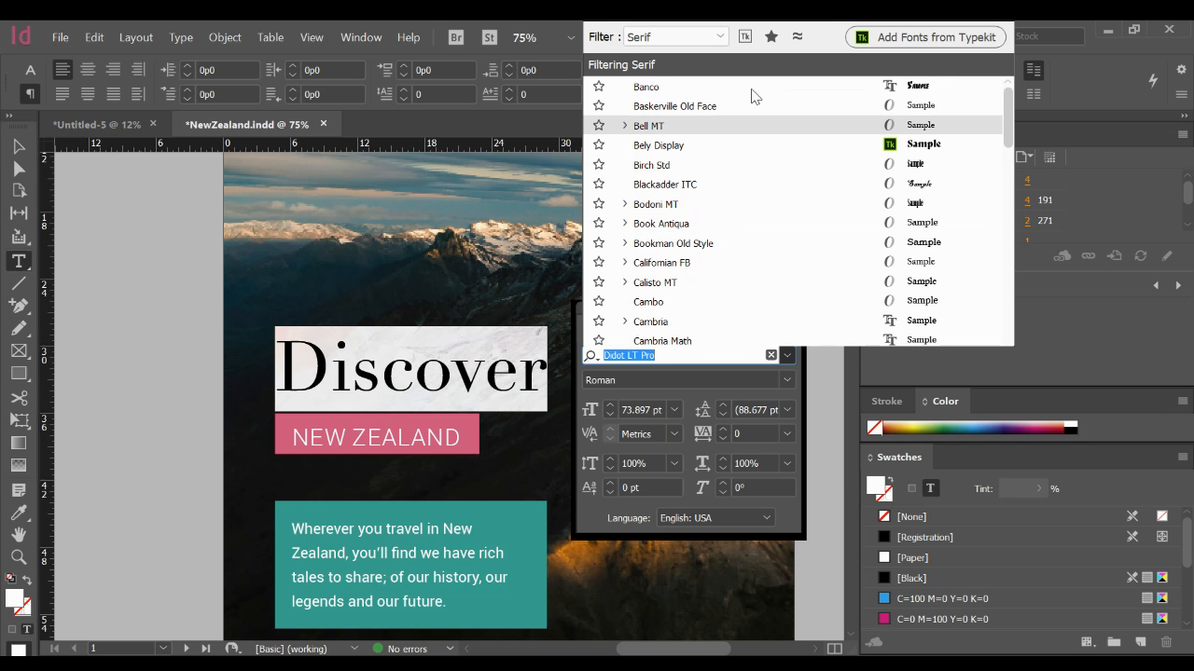
Set the font of the "Discover" title to Garamond
{"action": "left_click_drag", "start_coordinate": [1006, 110], "coordinate": [1007, 166]}
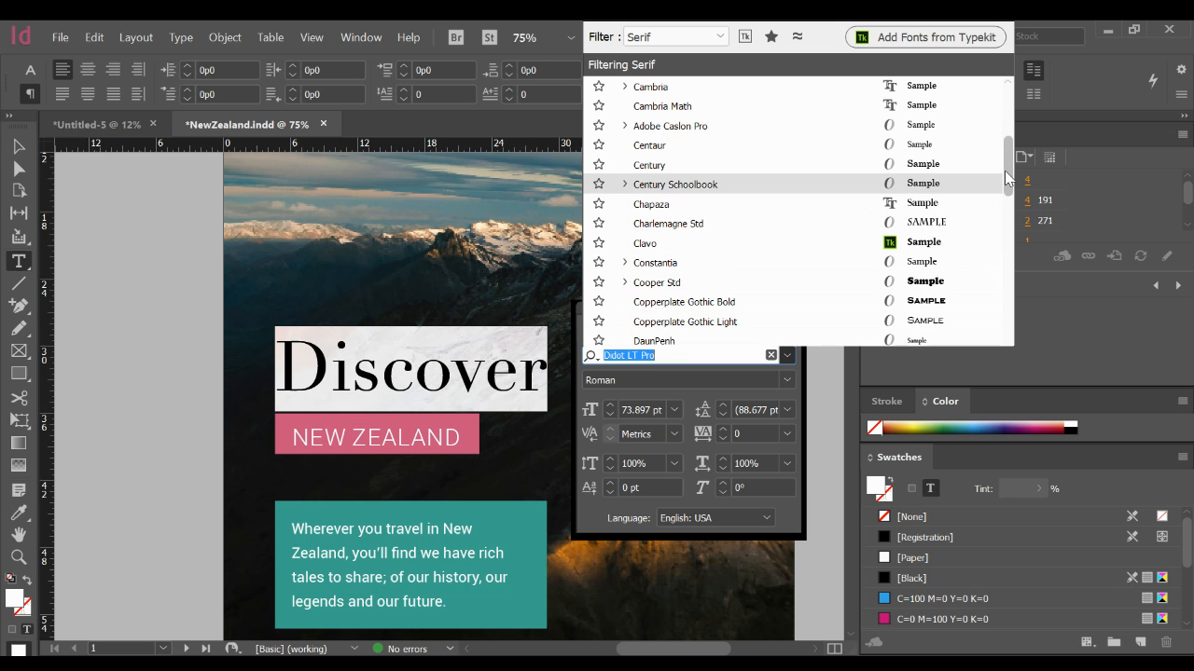
{"action": "left_click_drag", "start_coordinate": [1006, 178], "coordinate": [1007, 234]}
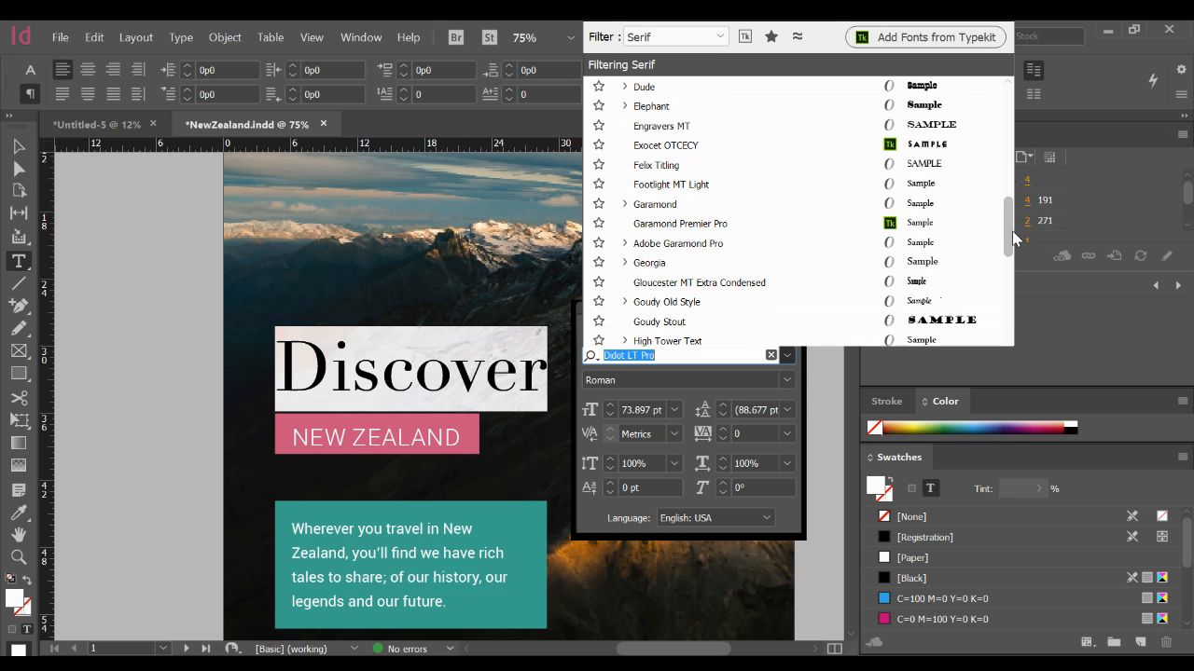
{"action": "left_click", "coordinate": [755, 209]}
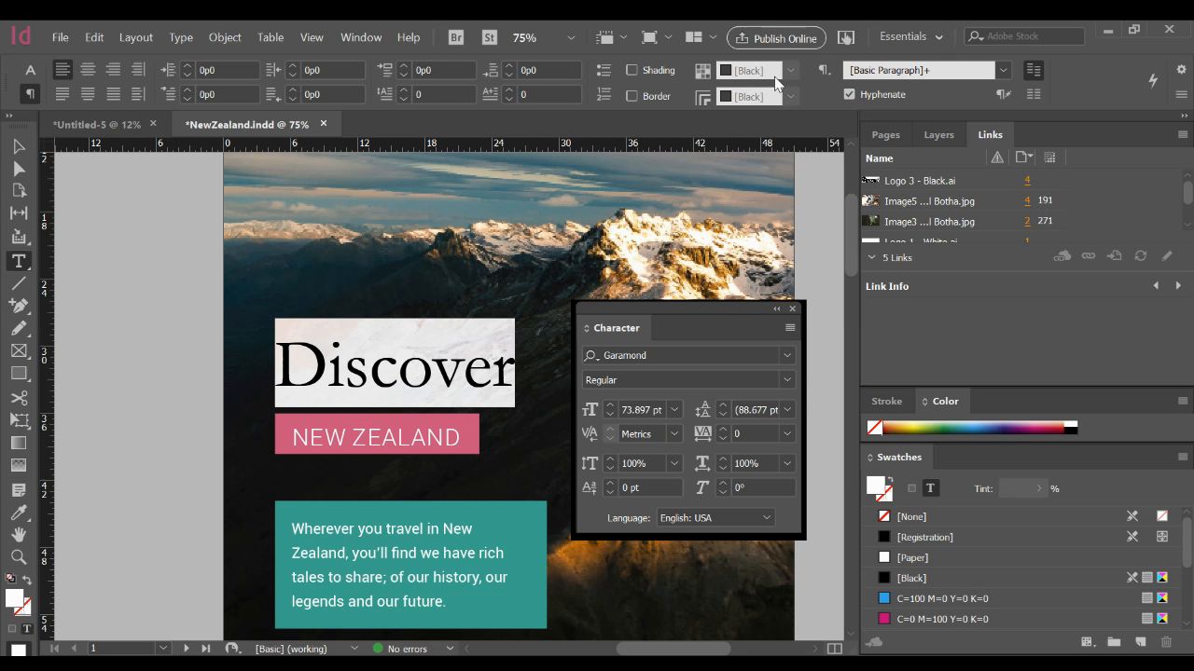
Change the font of the "Discover" title to Adobe Caslon Pro
{"action": "left_click", "coordinate": [785, 352]}
{"action": "scroll", "coordinate": [875, 274], "scroll_direction": "down", "scroll_amount": 1}
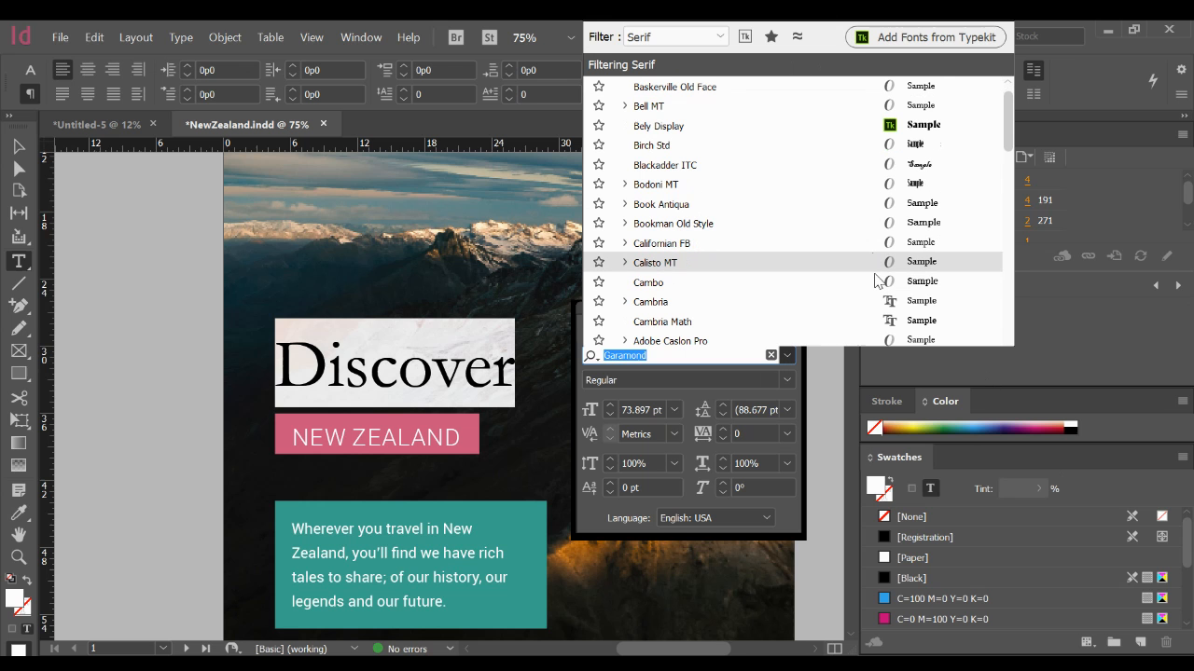
{"action": "scroll", "coordinate": [875, 274], "scroll_direction": "down", "scroll_amount": 2}
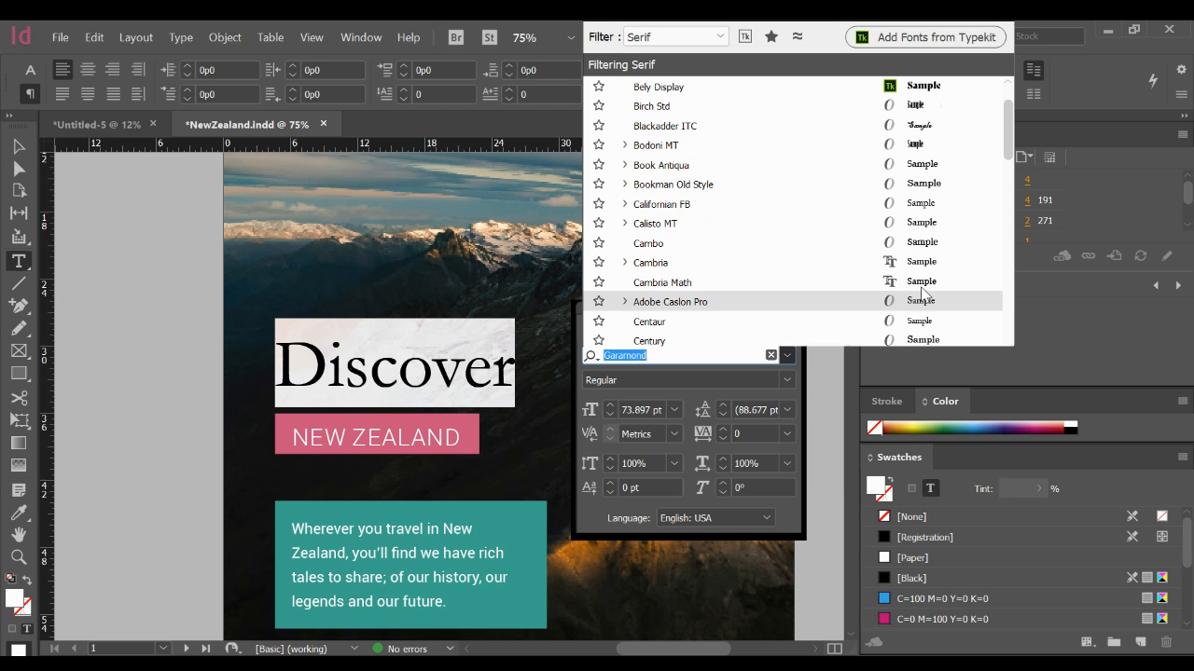
{"action": "left_click", "coordinate": [919, 308]}
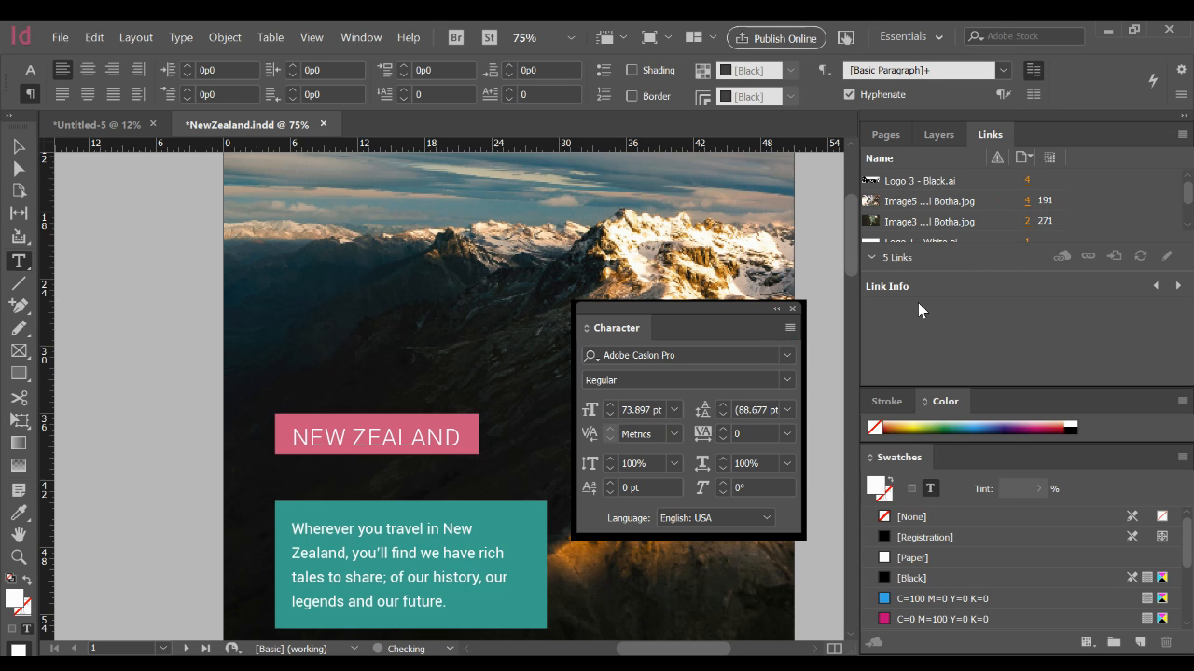
Resize the "Discover" text frame to about 25p7 wide and 4p11 high so the whole word fits
{"action": "left_click", "coordinate": [19, 147]}
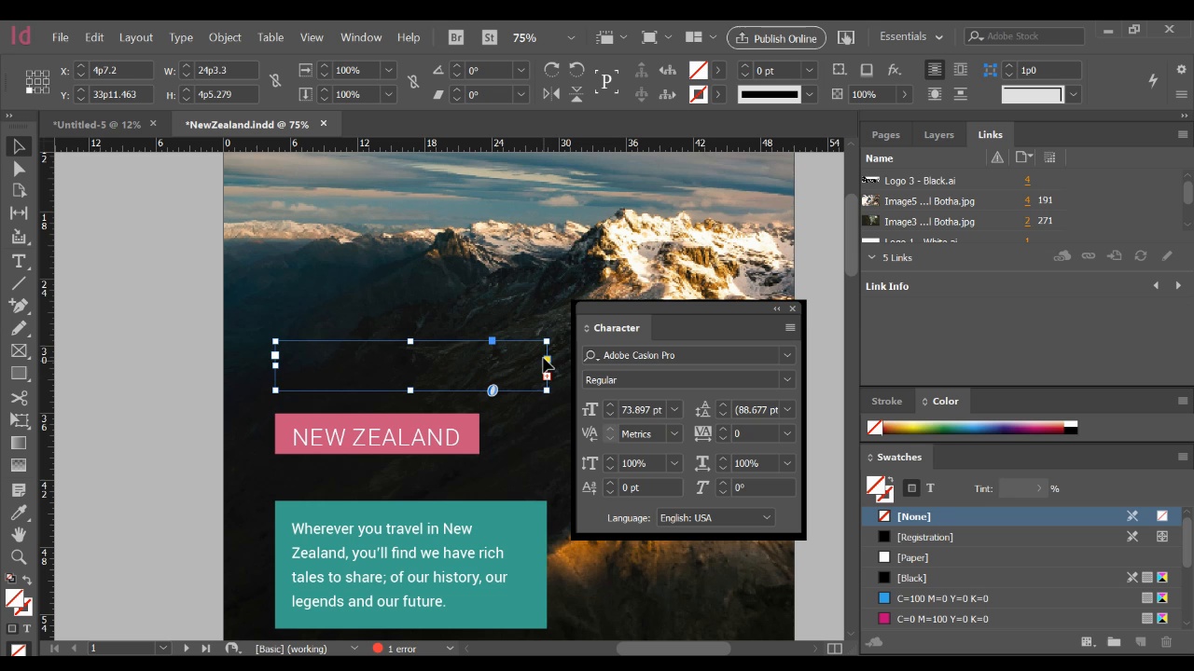
{"action": "left_click_drag", "start_coordinate": [546, 341], "coordinate": [565, 334]}
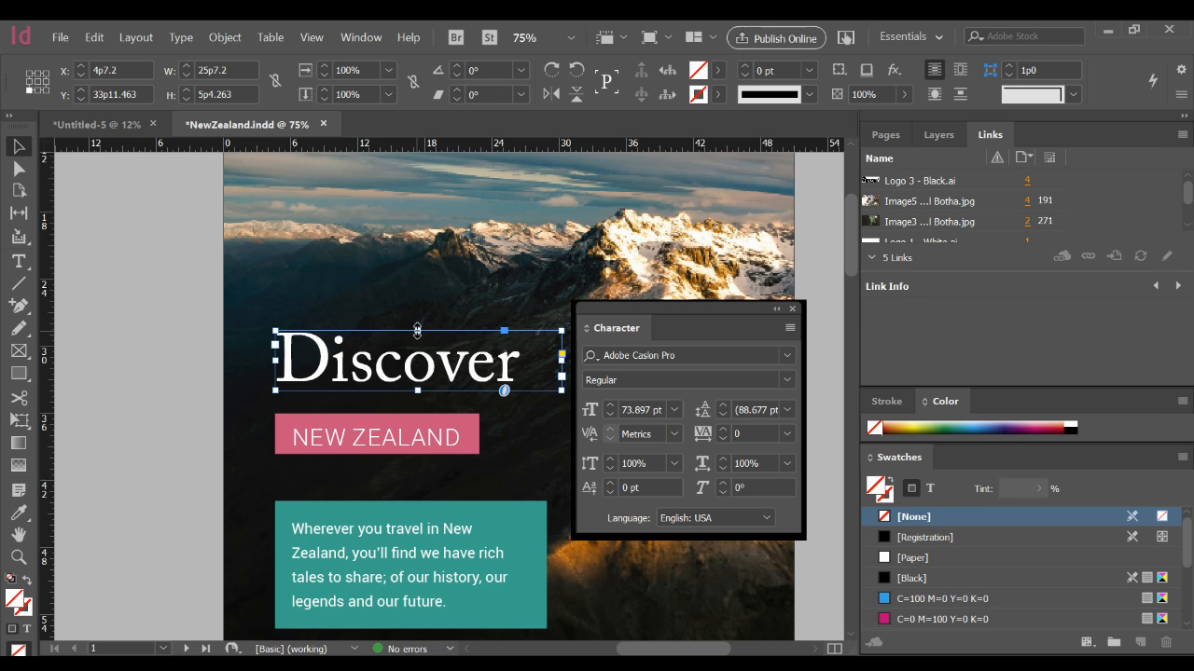
{"action": "mouse_move", "coordinate": [417, 331]}
{"action": "left_mouse_down"}
{"action": "mouse_move", "coordinate": [416, 295]}
{"action": "mouse_move", "coordinate": [417, 334]}
{"action": "left_mouse_up"}
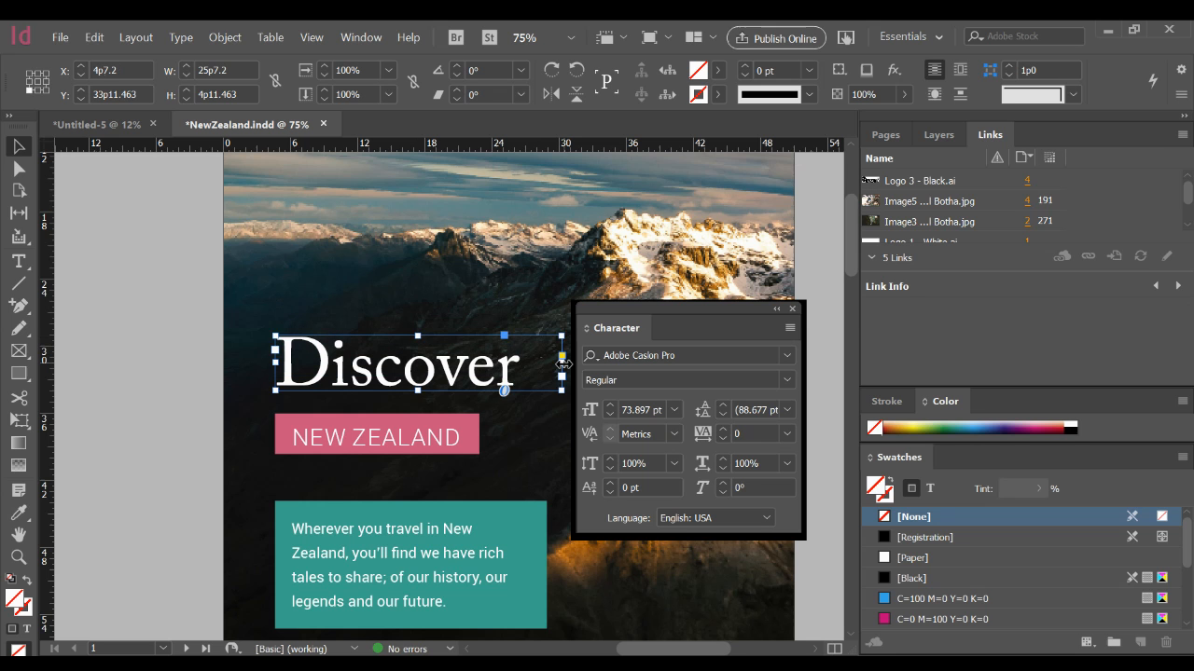
Narrow the "Discover" text frame, widen it again, and narrow it back to about 19p2 wide
{"action": "left_click_drag", "start_coordinate": [563, 362], "coordinate": [505, 362]}
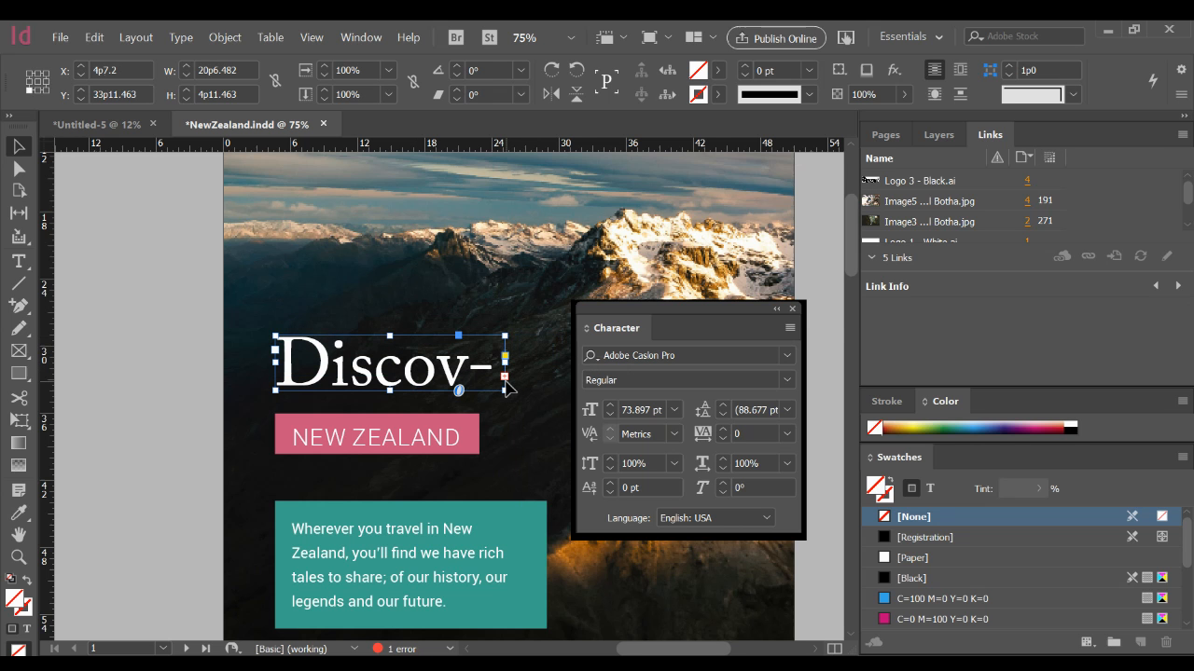
{"action": "left_click_drag", "start_coordinate": [504, 390], "coordinate": [561, 391]}
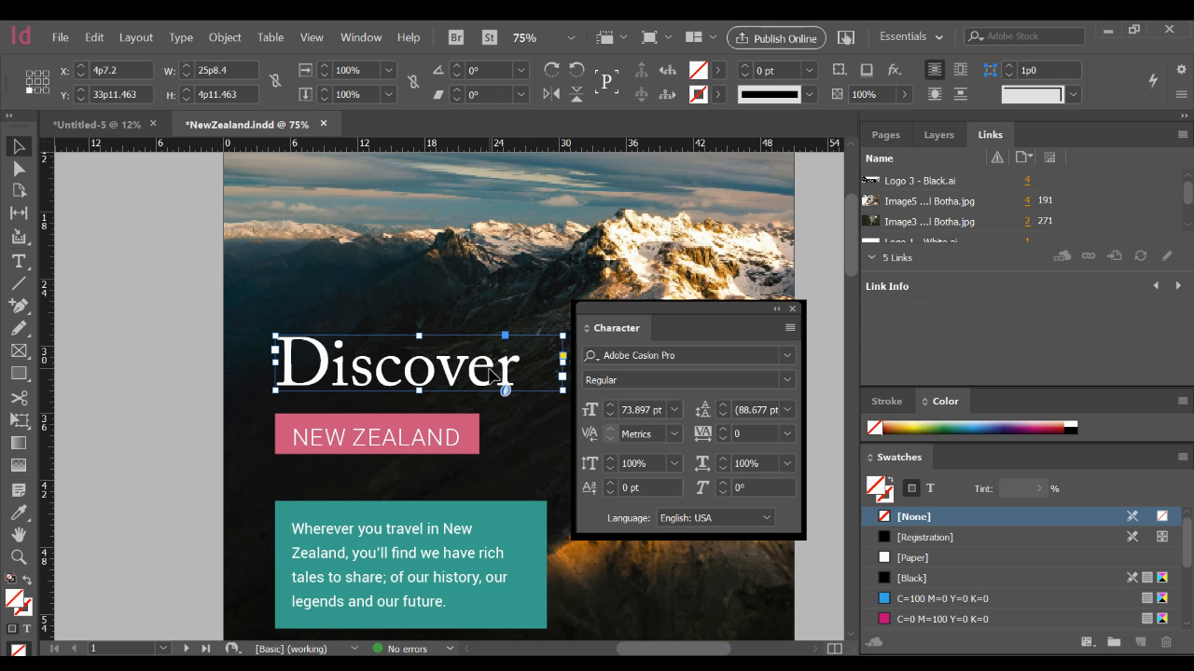
{"action": "left_click_drag", "start_coordinate": [563, 363], "coordinate": [489, 365]}
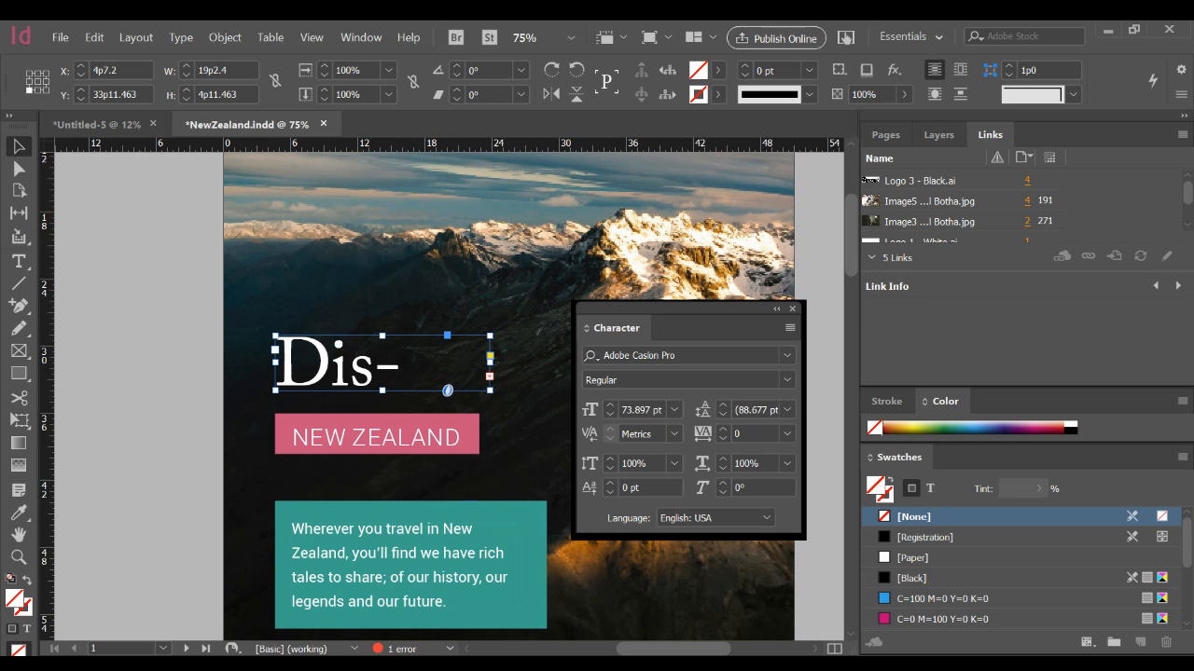
Inspect the text errors in the Preflight report and enlarge the "Discover" text frame to about 25p1 by 5p6
{"action": "left_click", "coordinate": [450, 649]}
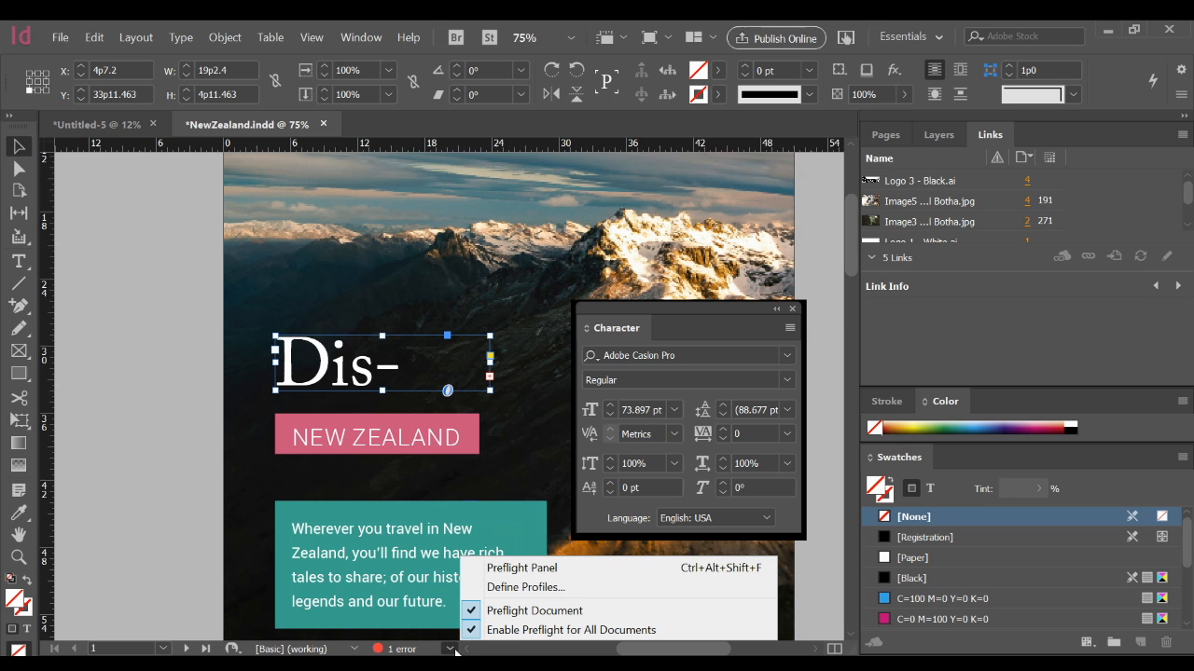
{"action": "left_click", "coordinate": [544, 568]}
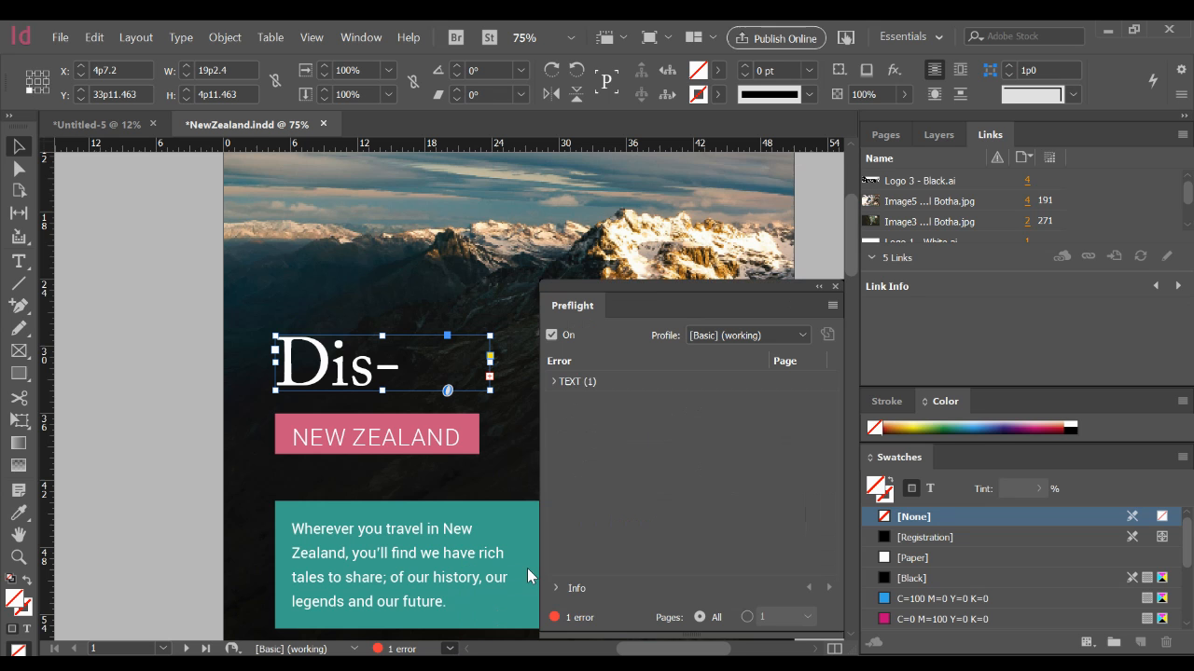
{"action": "left_click", "coordinate": [553, 382]}
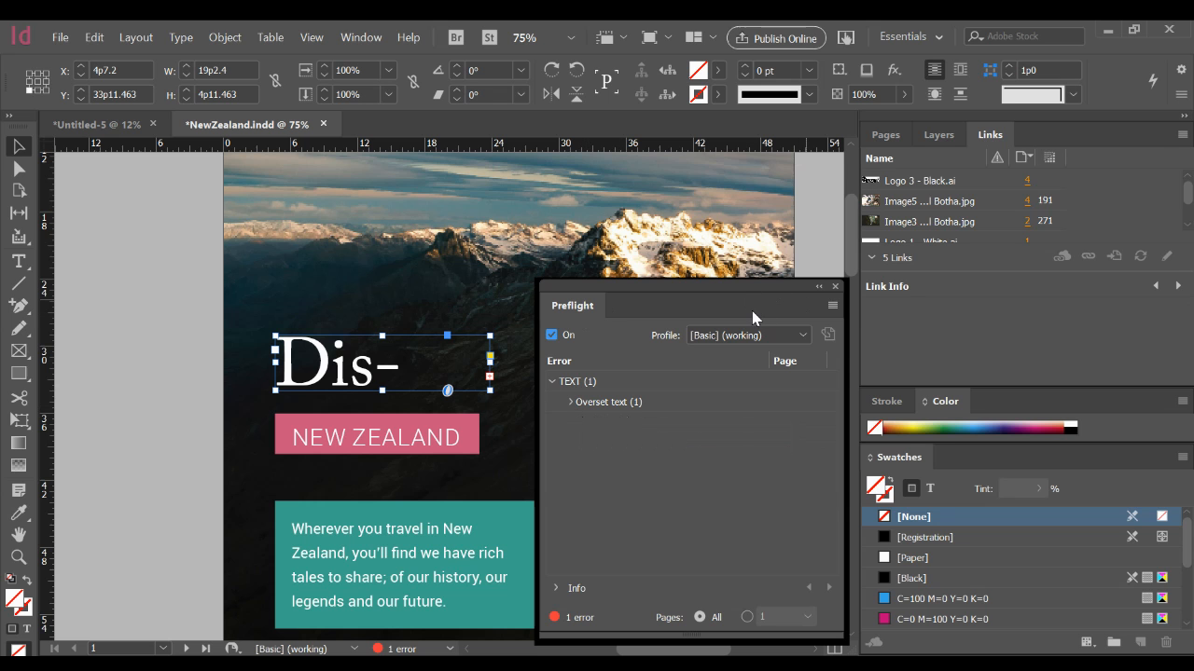
{"action": "left_click", "coordinate": [835, 286]}
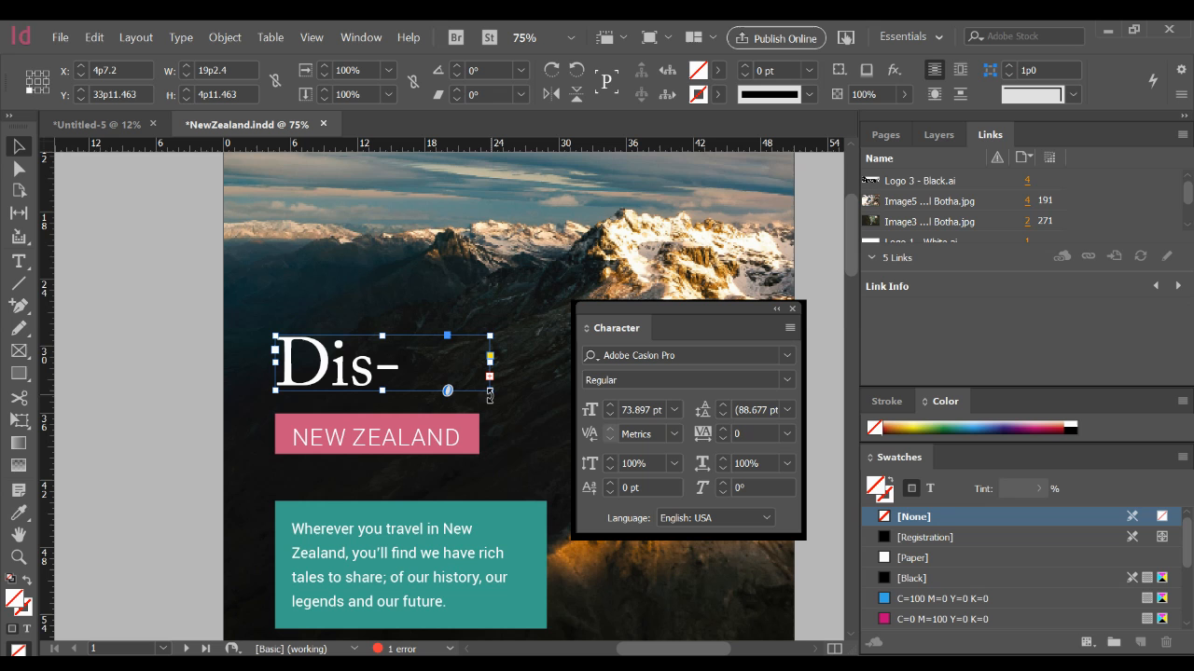
{"action": "left_click_drag", "start_coordinate": [492, 390], "coordinate": [556, 397]}
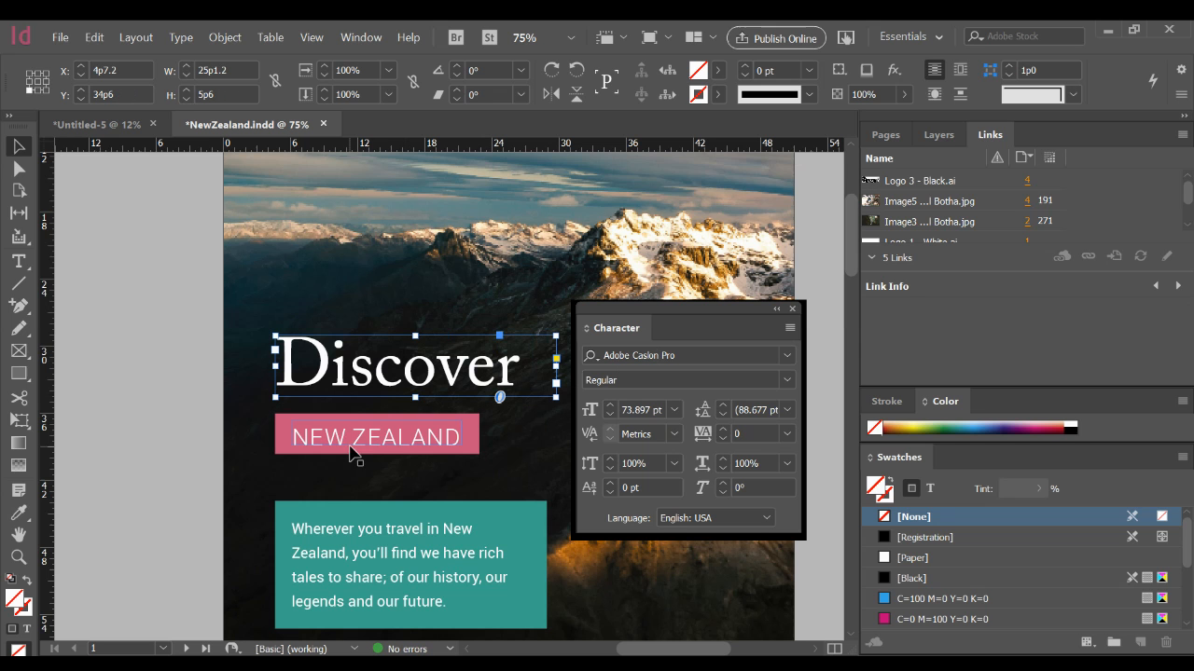
Change the font of the "NEW ZEALAND" text to Franklin Gothic Medium, filtering the font list to Sans Serif
{"action": "triple_click", "coordinate": [354, 442]}
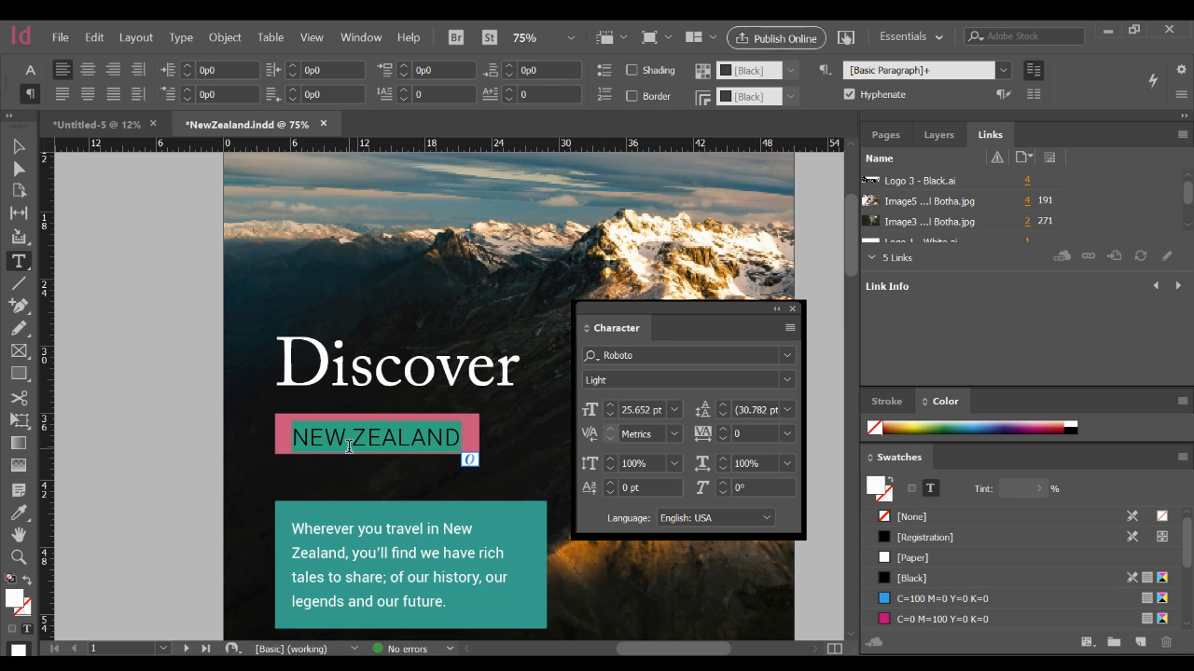
{"action": "left_click", "coordinate": [788, 357]}
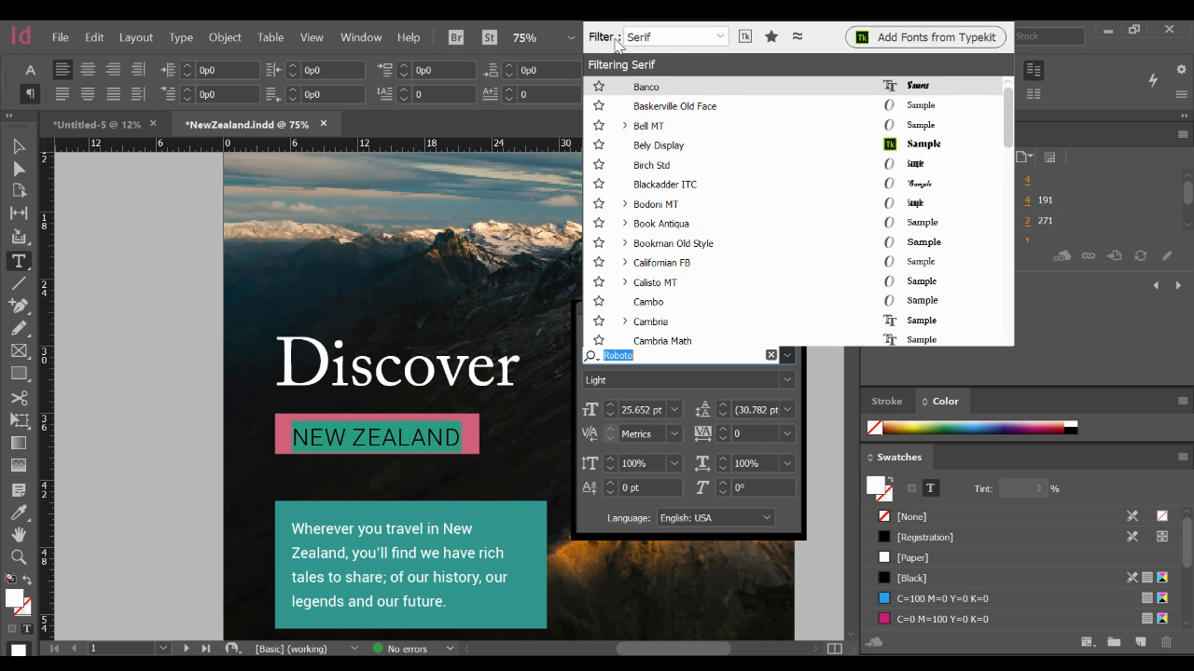
{"action": "left_click", "coordinate": [721, 37]}
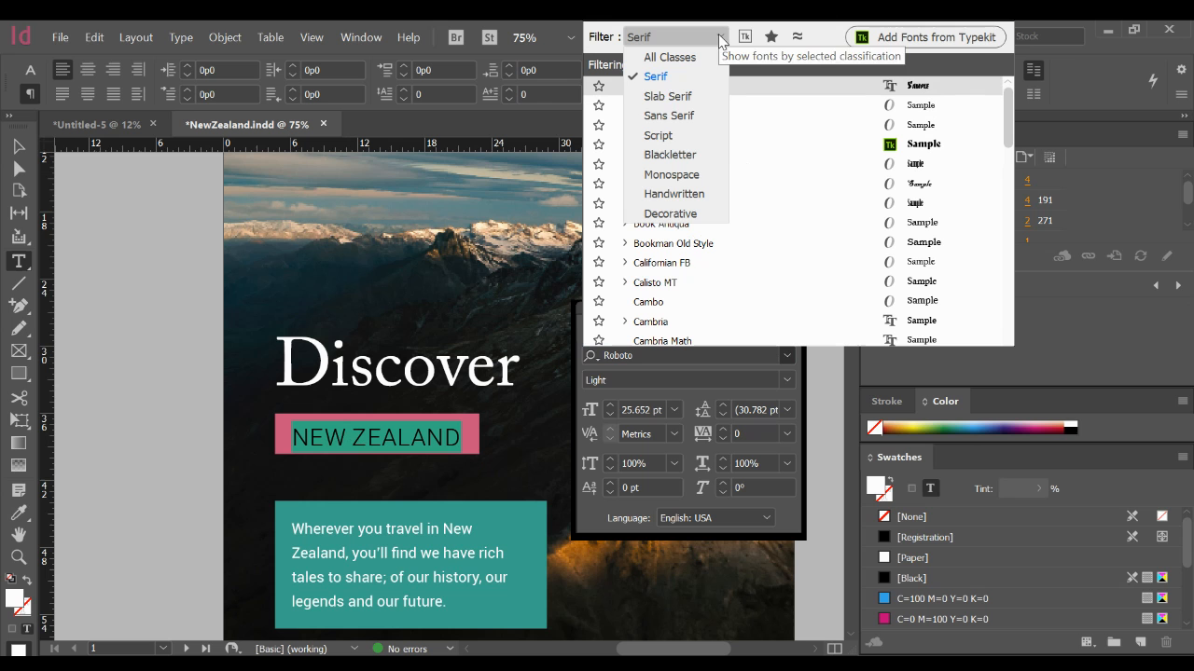
{"action": "left_click", "coordinate": [697, 117]}
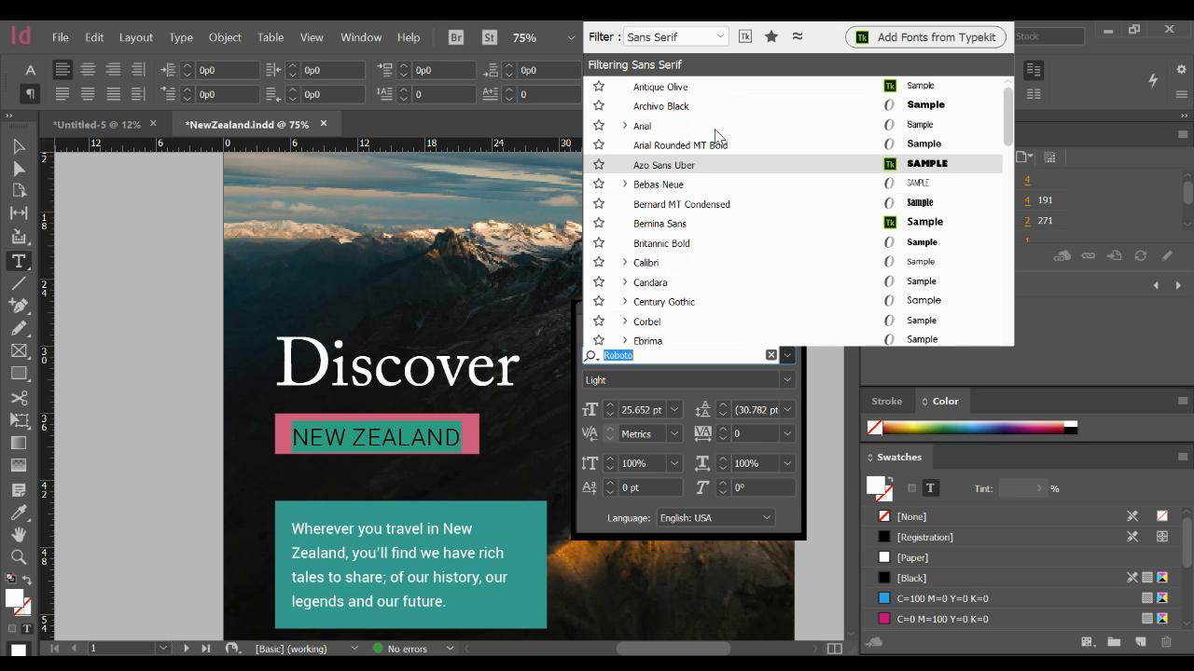
{"action": "scroll", "coordinate": [749, 257], "scroll_direction": "down", "scroll_amount": 1}
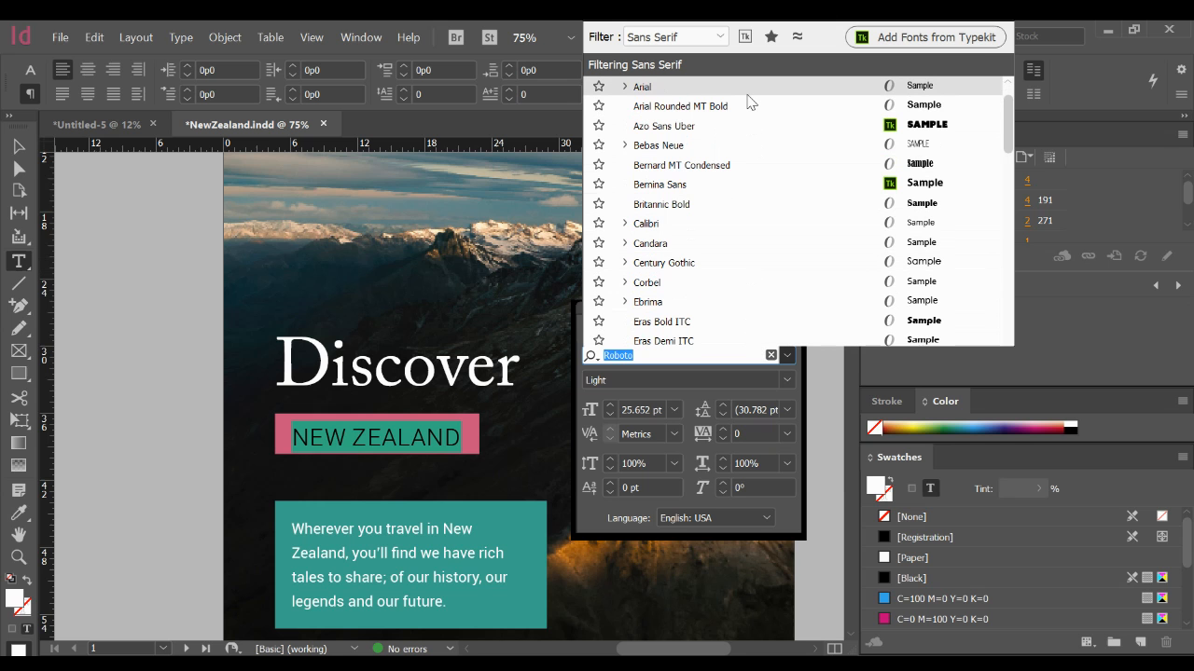
{"action": "scroll", "coordinate": [749, 101], "scroll_direction": "down", "scroll_amount": 2}
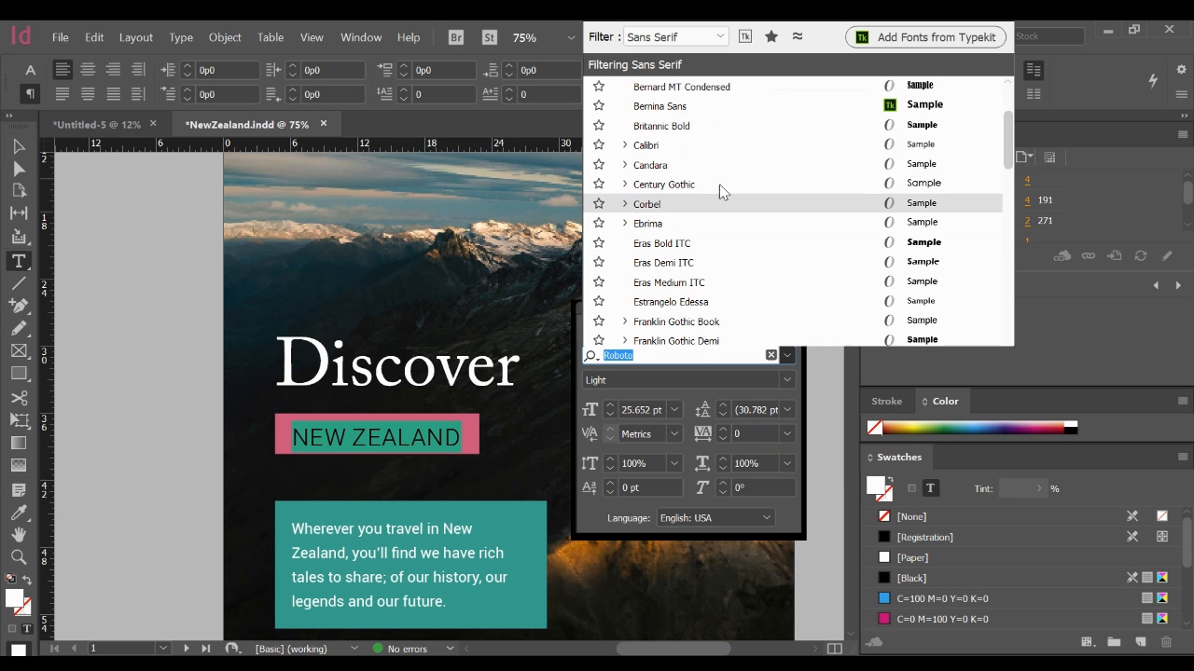
{"action": "scroll", "coordinate": [751, 295], "scroll_direction": "down", "scroll_amount": 3}
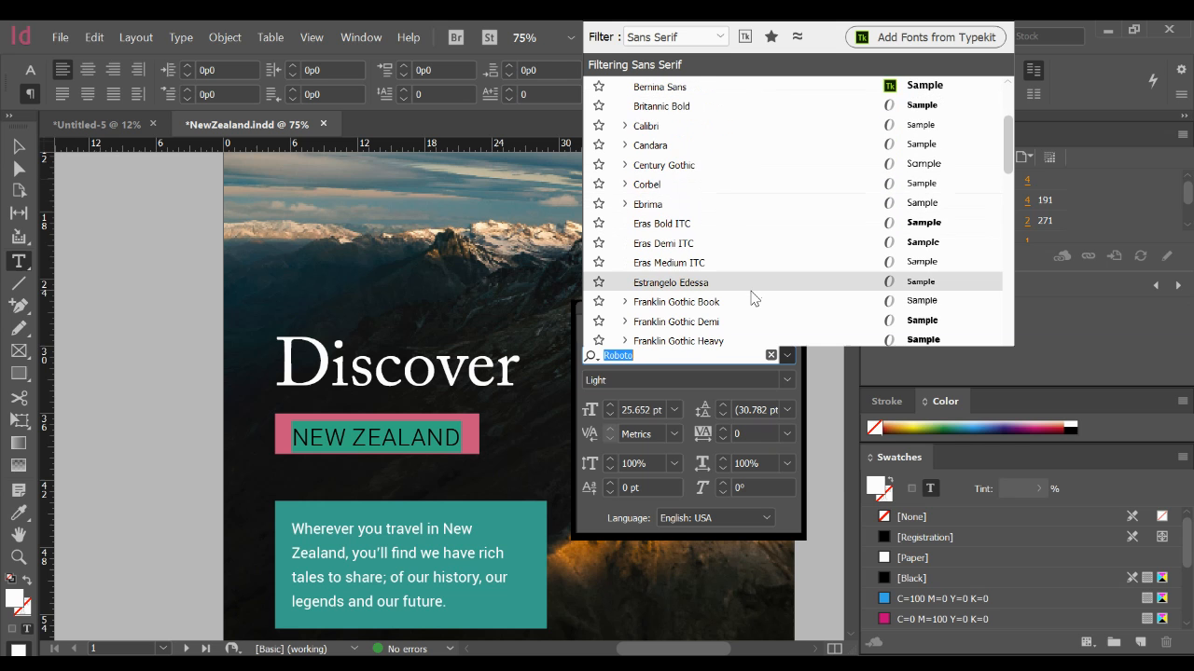
{"action": "scroll", "coordinate": [752, 295], "scroll_direction": "down", "scroll_amount": 2}
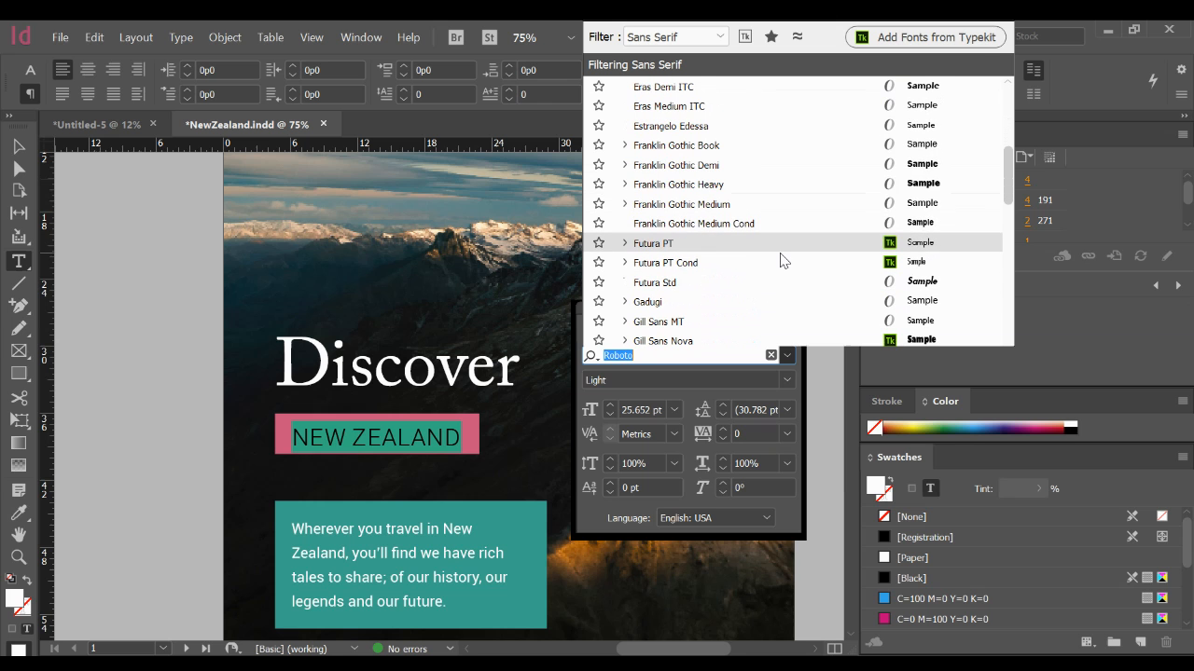
{"action": "left_click", "coordinate": [923, 214]}
{"action": "left_click", "coordinate": [384, 442]}
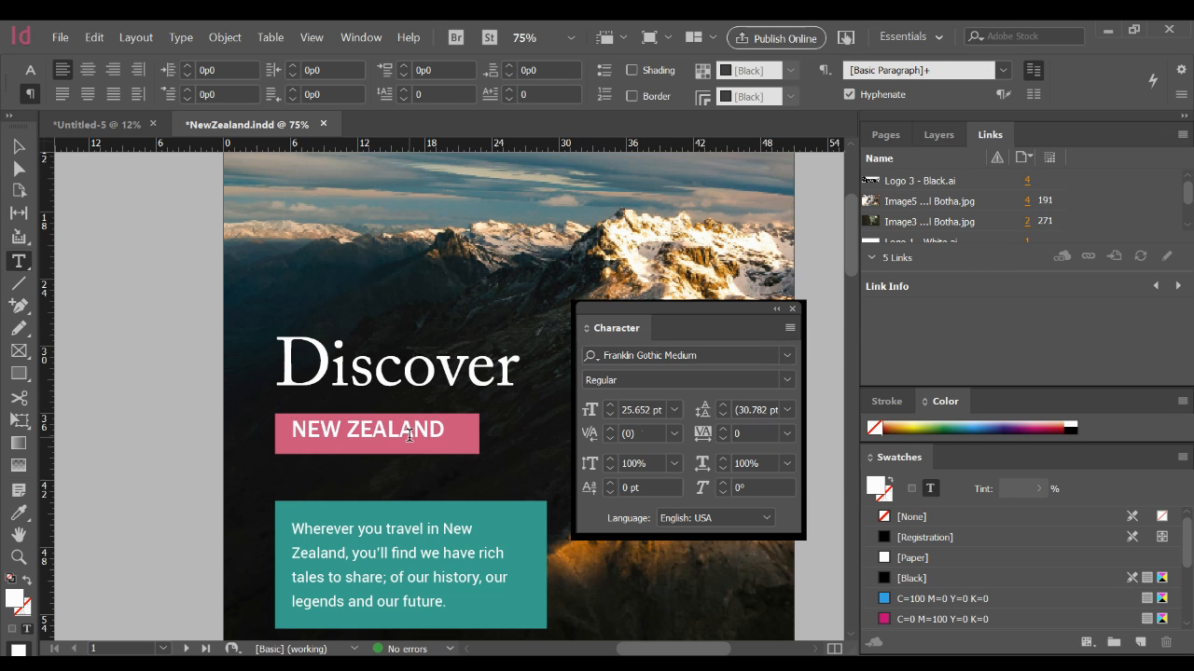
{"action": "triple_click", "coordinate": [409, 435]}
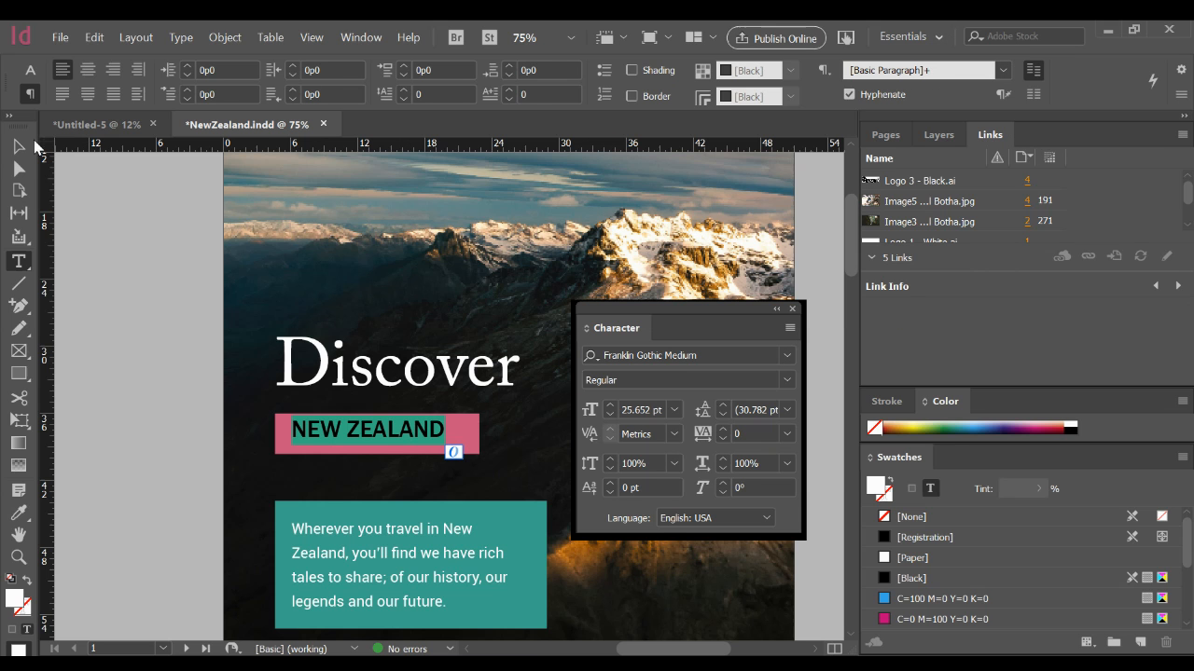
{"action": "left_click", "coordinate": [20, 147]}
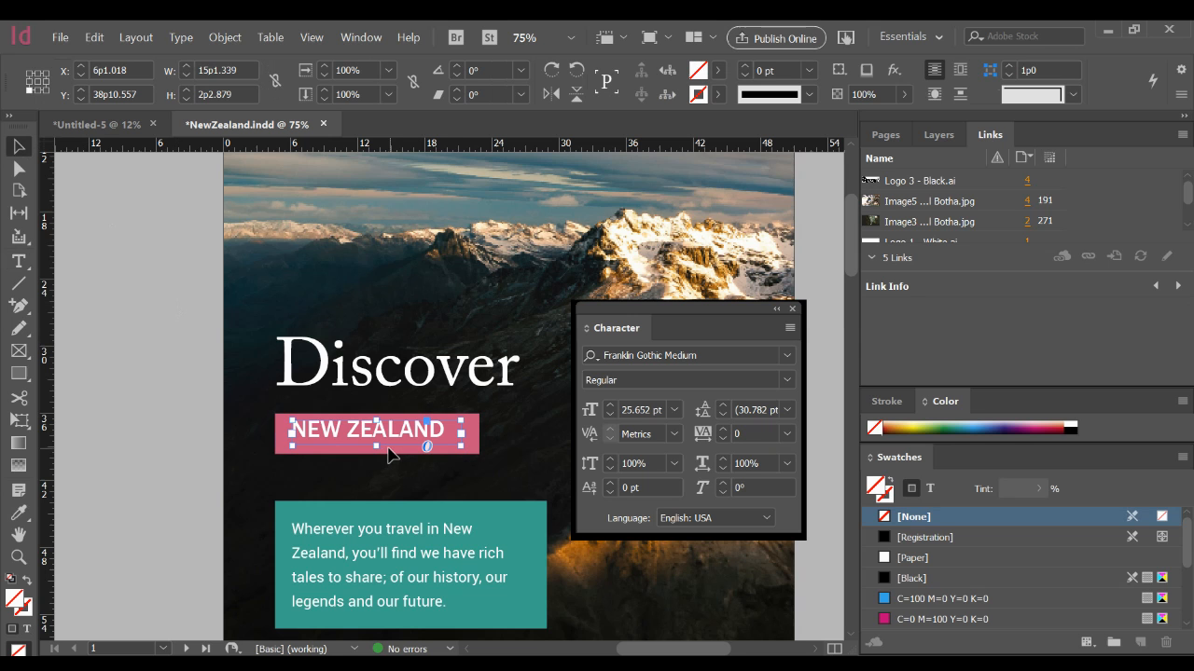
Move the Character panel off the page and select the pink bird on the "So much to do..." spread
{"action": "key", "text": "ctrl+minus"}
{"action": "key", "text": "ctrl+minus"}
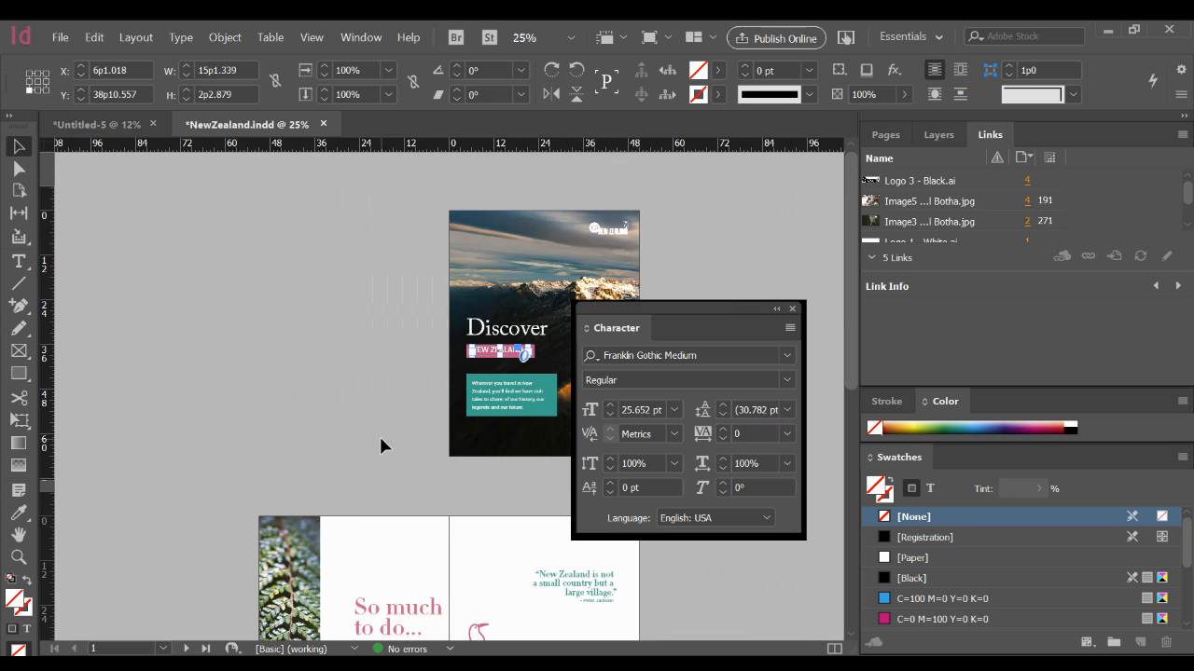
{"action": "scroll", "coordinate": [419, 292], "scroll_direction": "down", "scroll_amount": 2}
{"action": "left_click_drag", "start_coordinate": [684, 310], "coordinate": [938, 253]}
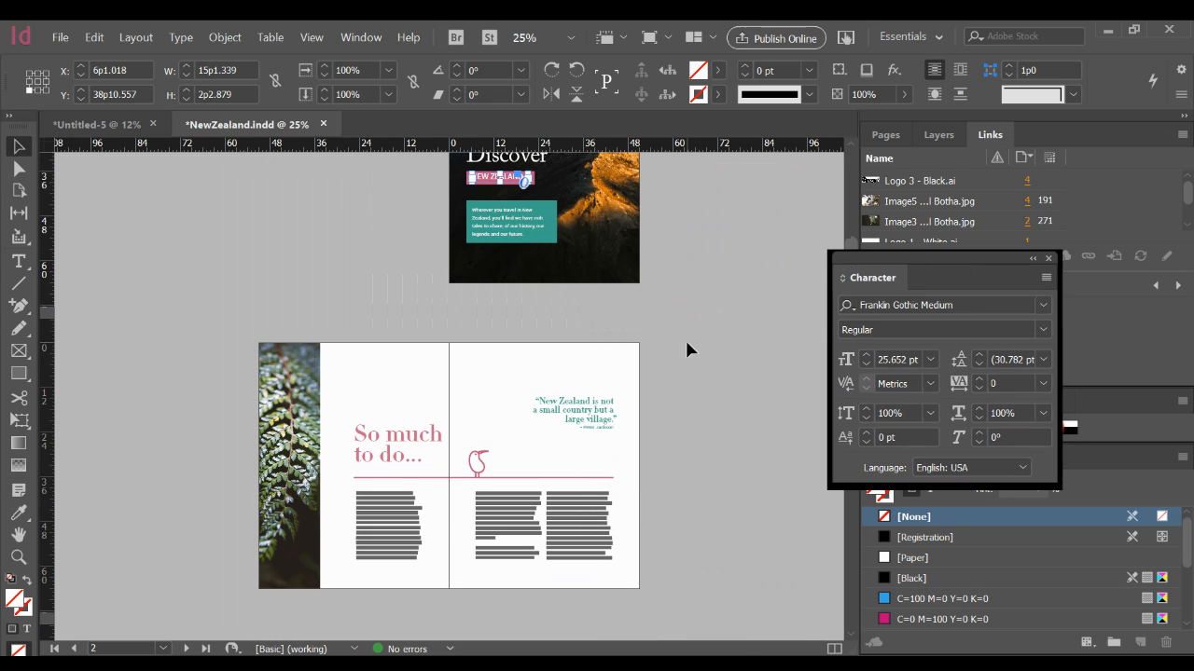
{"action": "key", "text": "ctrl+equal"}
{"action": "key", "text": "ctrl+equal"}
{"action": "left_click_drag", "start_coordinate": [603, 456], "coordinate": [487, 125]}
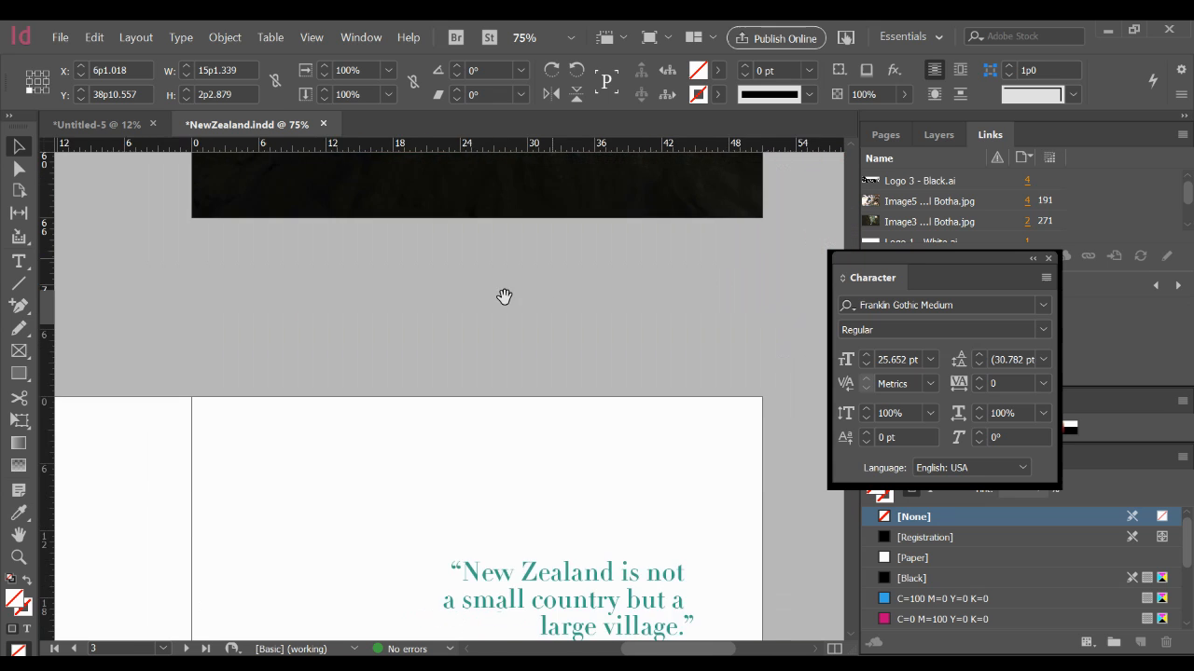
{"action": "left_click_drag", "start_coordinate": [422, 403], "coordinate": [655, 104]}
{"action": "left_click_drag", "start_coordinate": [533, 427], "coordinate": [528, 407]}
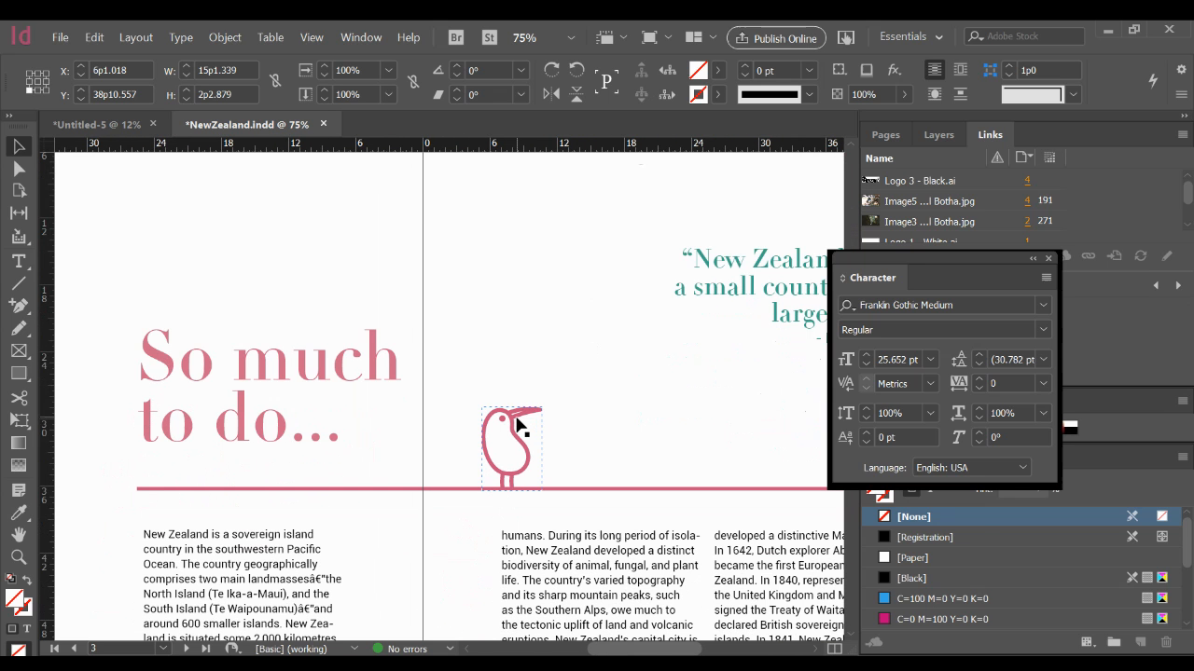
{"action": "left_click", "coordinate": [517, 425]}
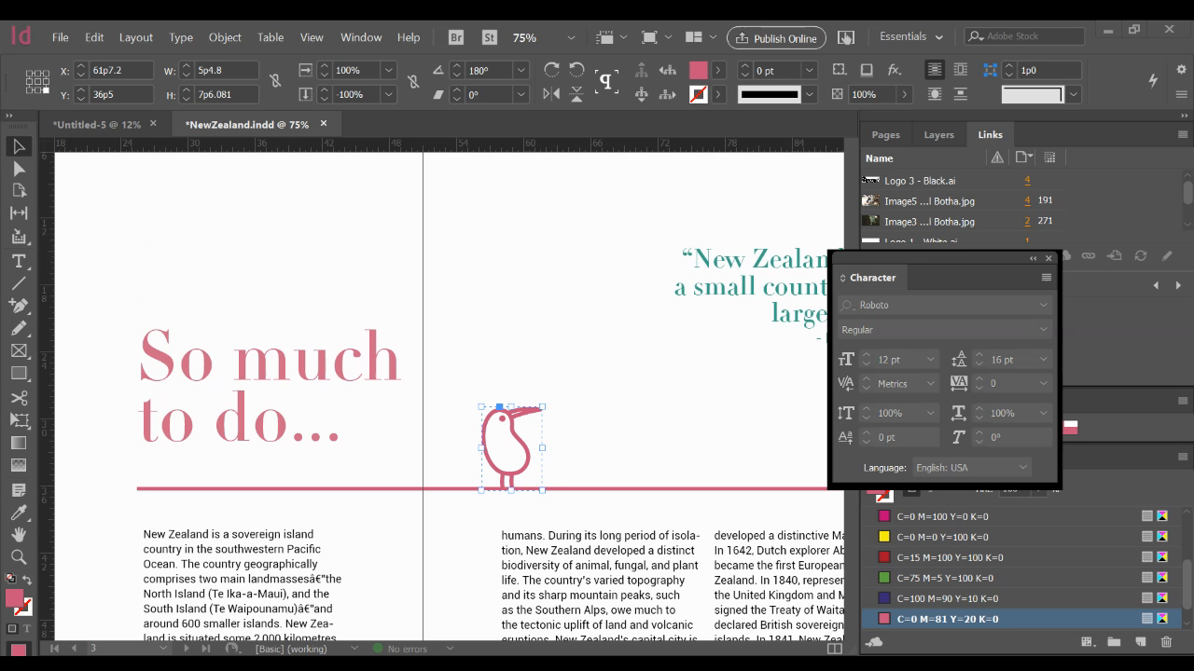
Move the small black bird from above the "So much to do..." heading to just above the pink bird
{"action": "left_click", "coordinate": [125, 248]}
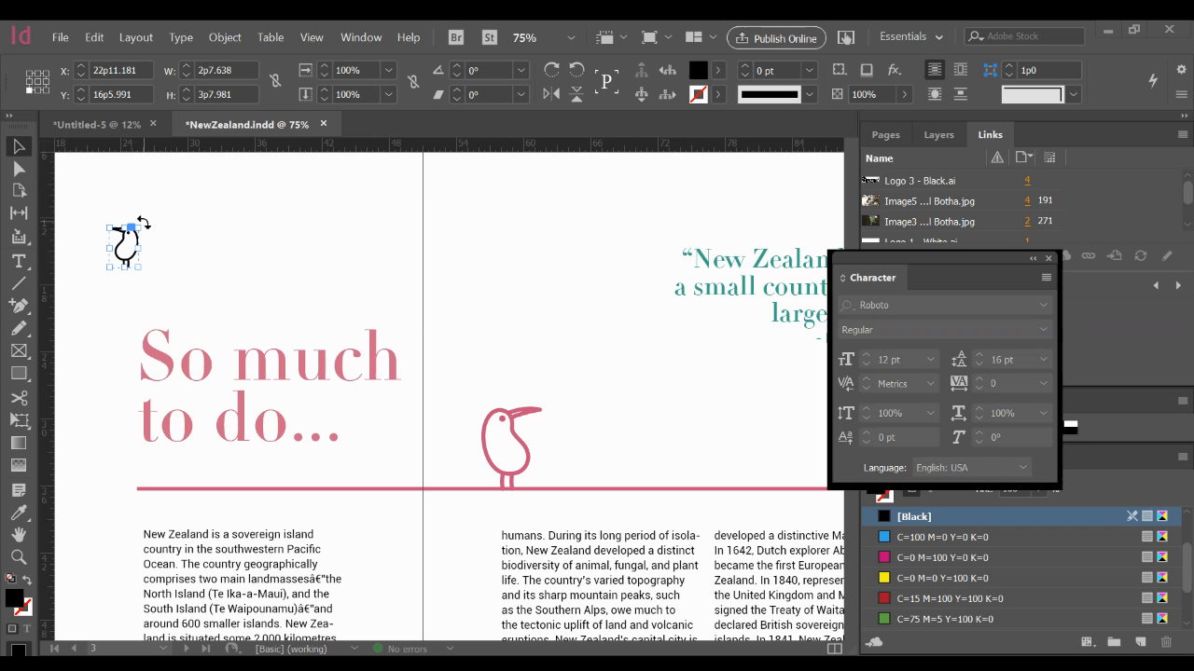
{"action": "left_click", "coordinate": [151, 282]}
{"action": "left_click", "coordinate": [124, 249]}
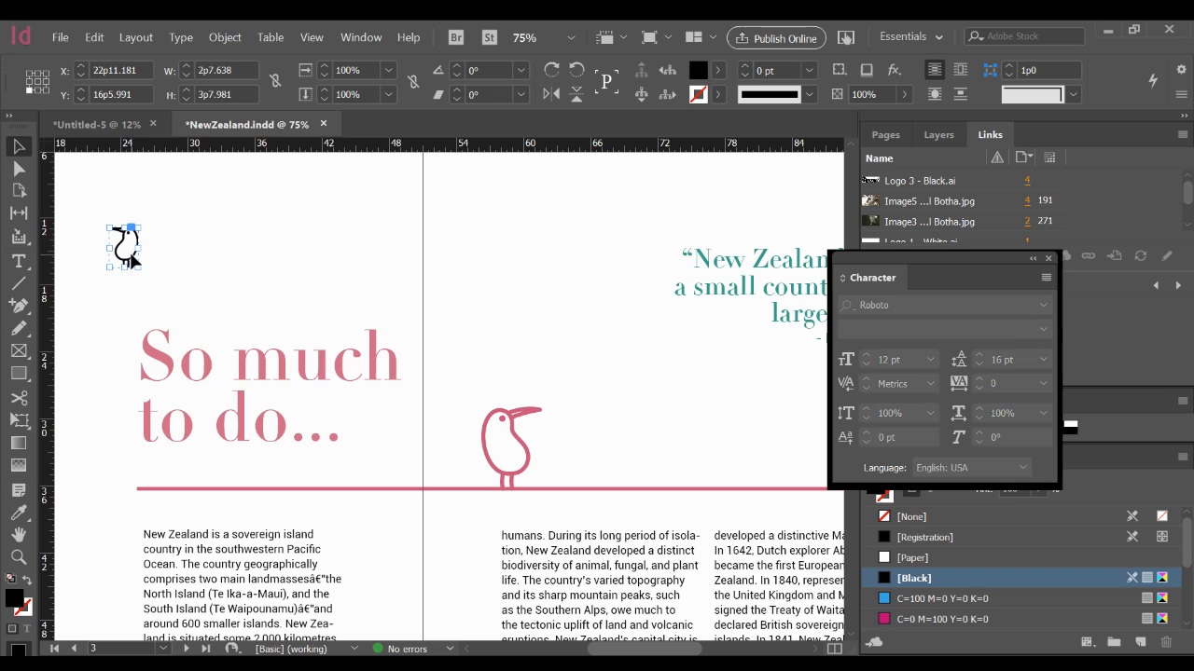
{"action": "left_click_drag", "start_coordinate": [133, 266], "coordinate": [508, 336]}
{"action": "left_click", "coordinate": [521, 457]}
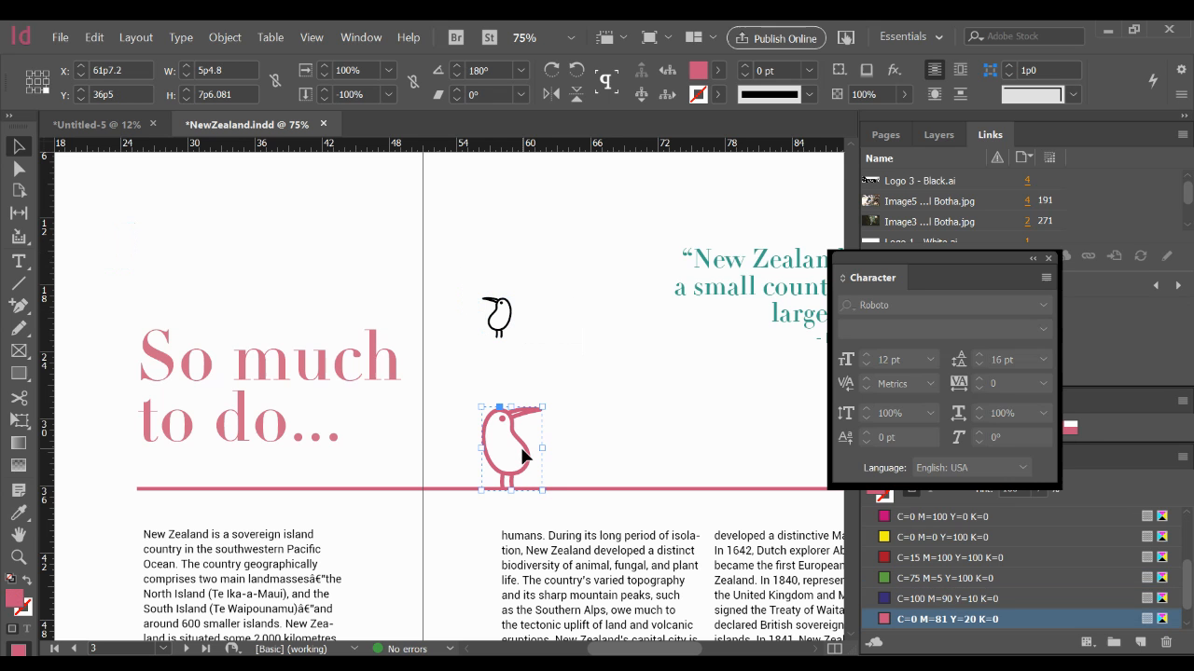
Fill the small black bird with the C=100 M=0 Y=0 K=0 swatch
{"action": "left_click", "coordinate": [514, 320]}
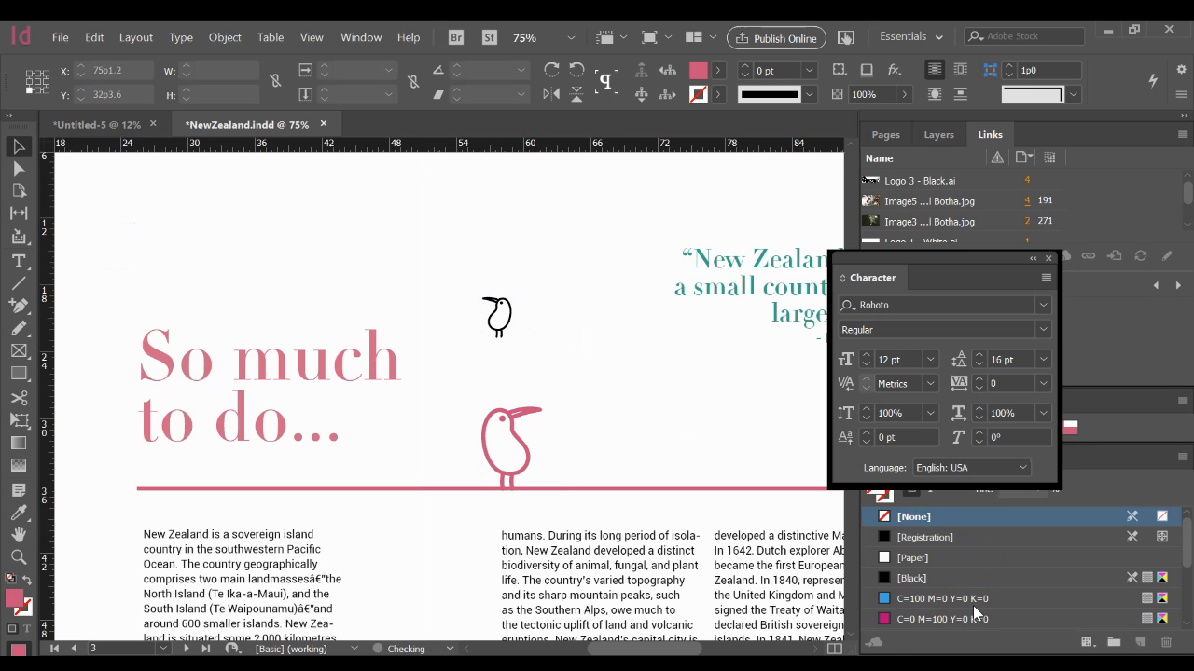
{"action": "left_click", "coordinate": [890, 598]}
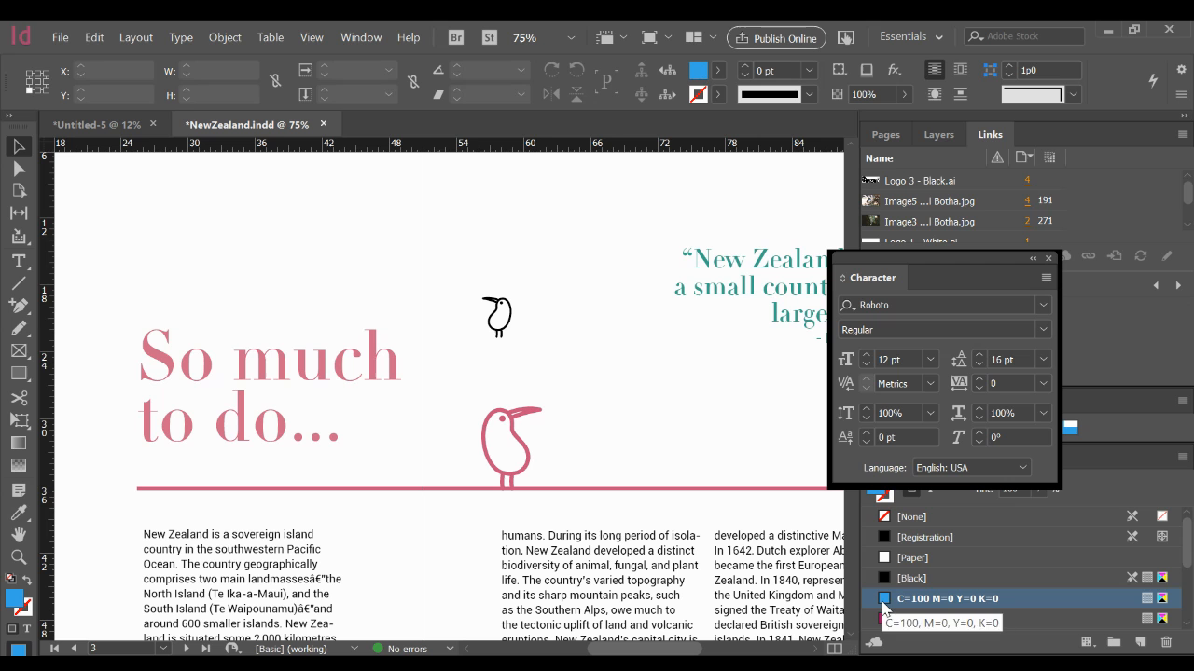
{"action": "left_click", "coordinate": [499, 319]}
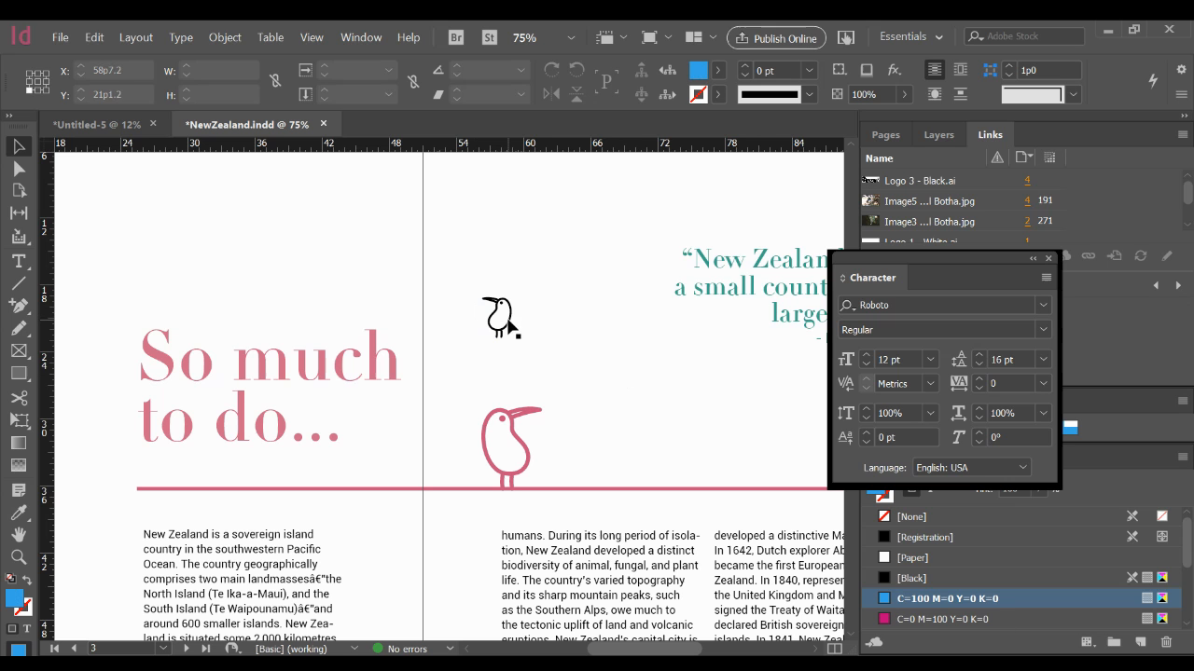
{"action": "left_click", "coordinate": [497, 317]}
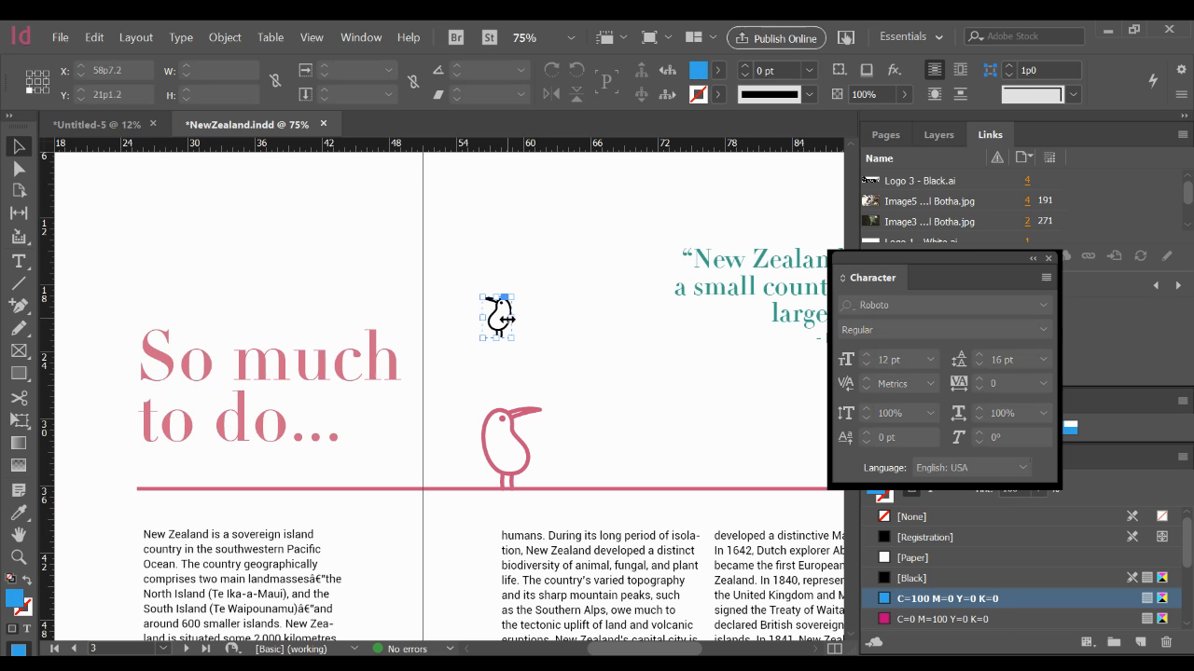
{"action": "left_click", "coordinate": [887, 601]}
{"action": "left_click", "coordinate": [692, 457]}
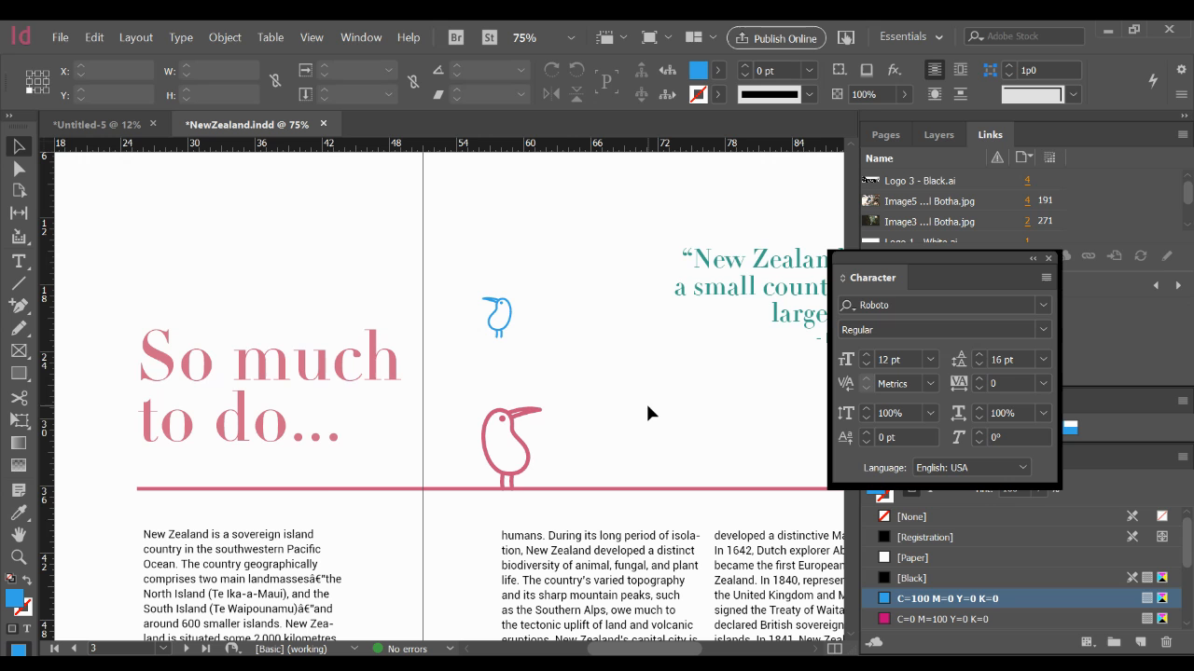
Place "Logo 2 - Bird" from the from-the-top-adobe-indesign-for-beginners-master folder above and to the right of the blue bird
{"action": "left_click", "coordinate": [67, 38]}
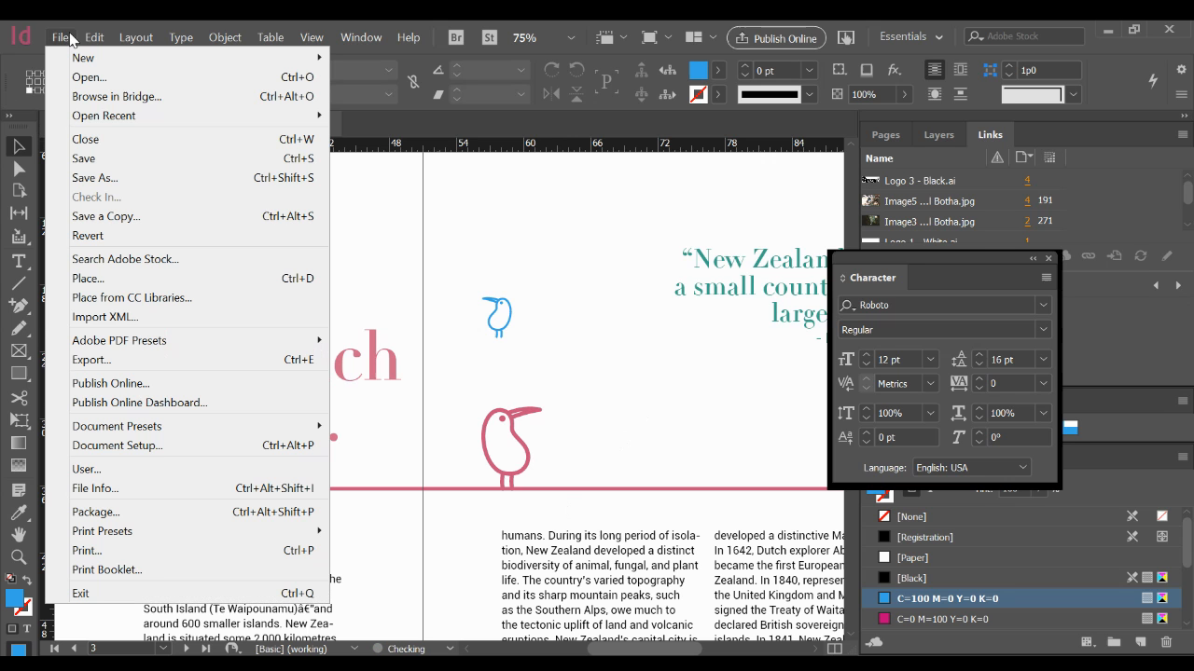
{"action": "left_click", "coordinate": [168, 280]}
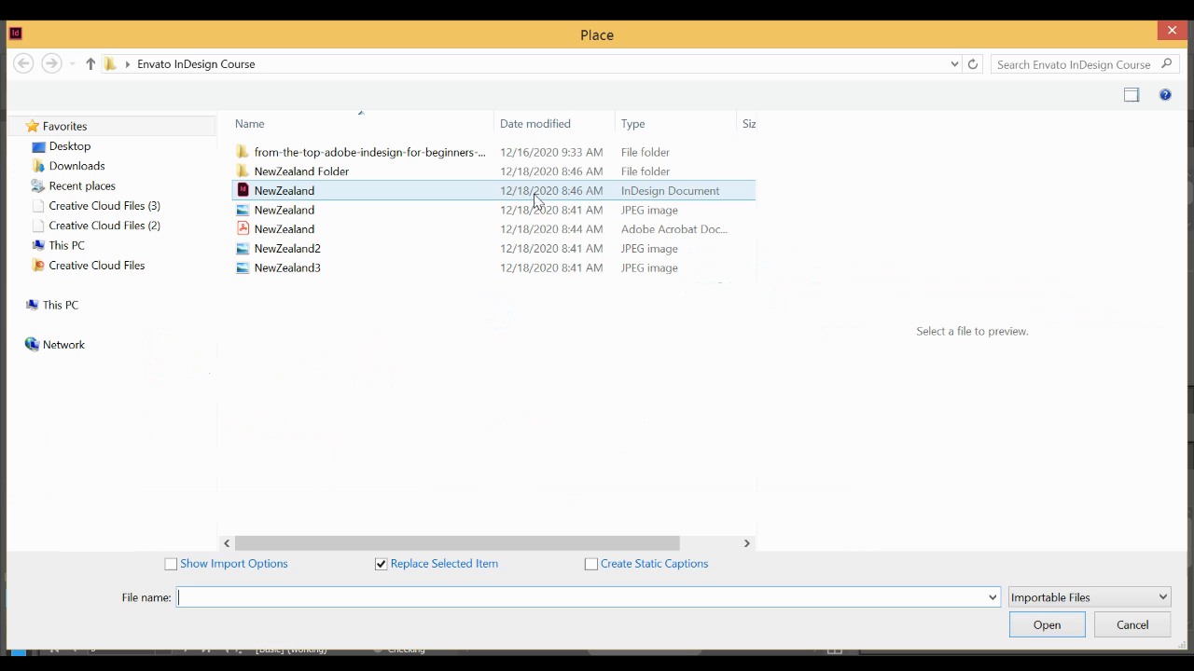
{"action": "double_click", "coordinate": [317, 153]}
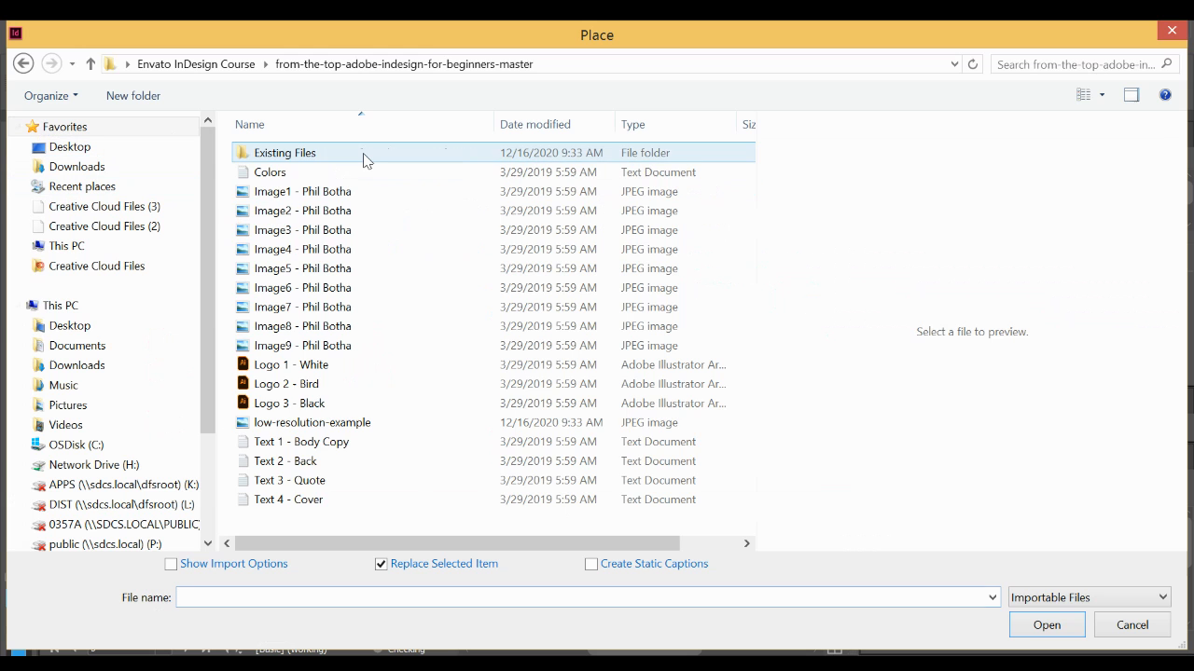
{"action": "left_click", "coordinate": [315, 386]}
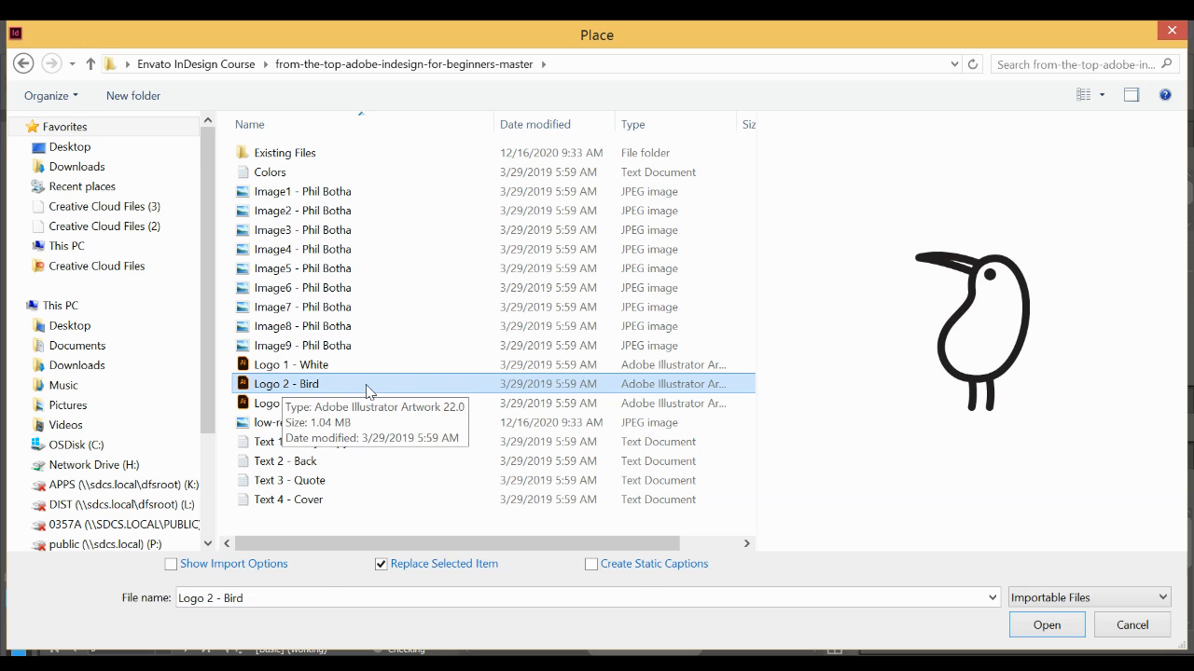
{"action": "left_click", "coordinate": [1046, 624]}
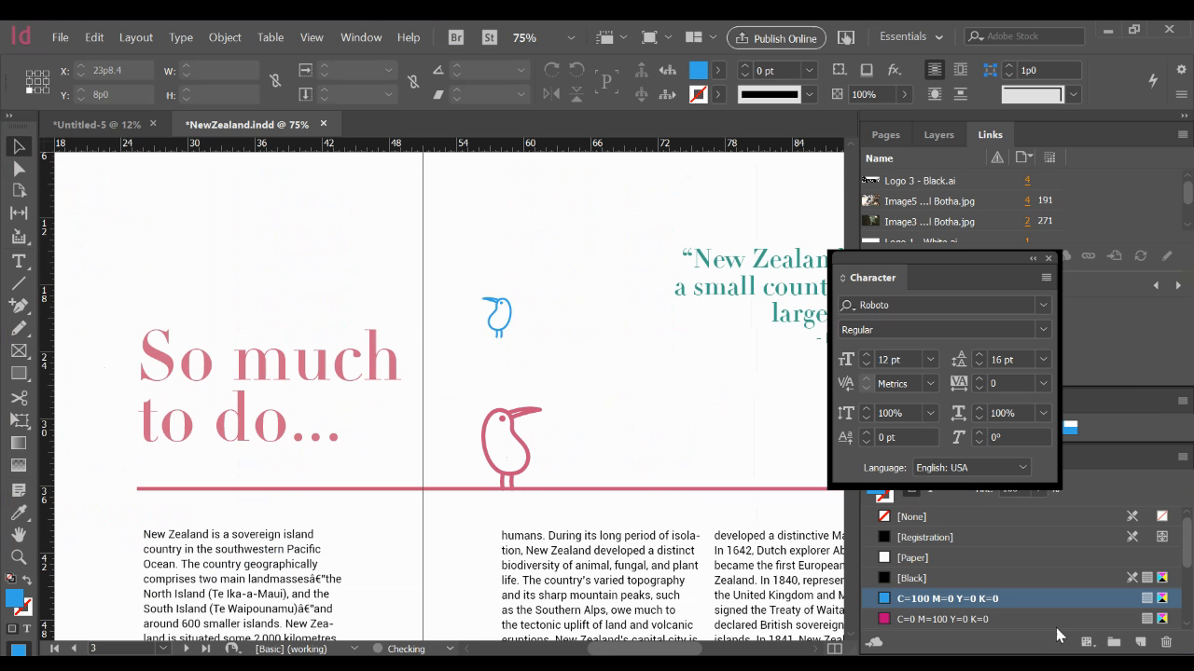
{"action": "left_click", "coordinate": [541, 246]}
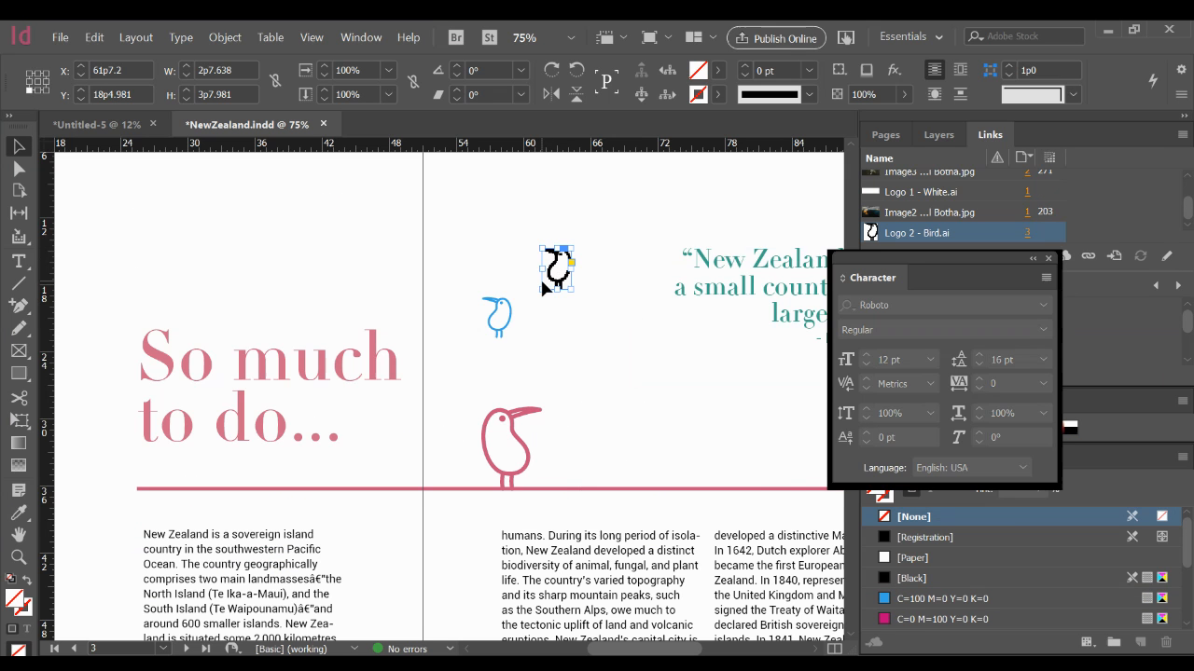
Try to recolor the placed bird logo with the C=15 M=100 Y=100 K=0 swatch, and undo the fill
{"action": "scroll", "coordinate": [891, 589], "scroll_direction": "down", "scroll_amount": 2}
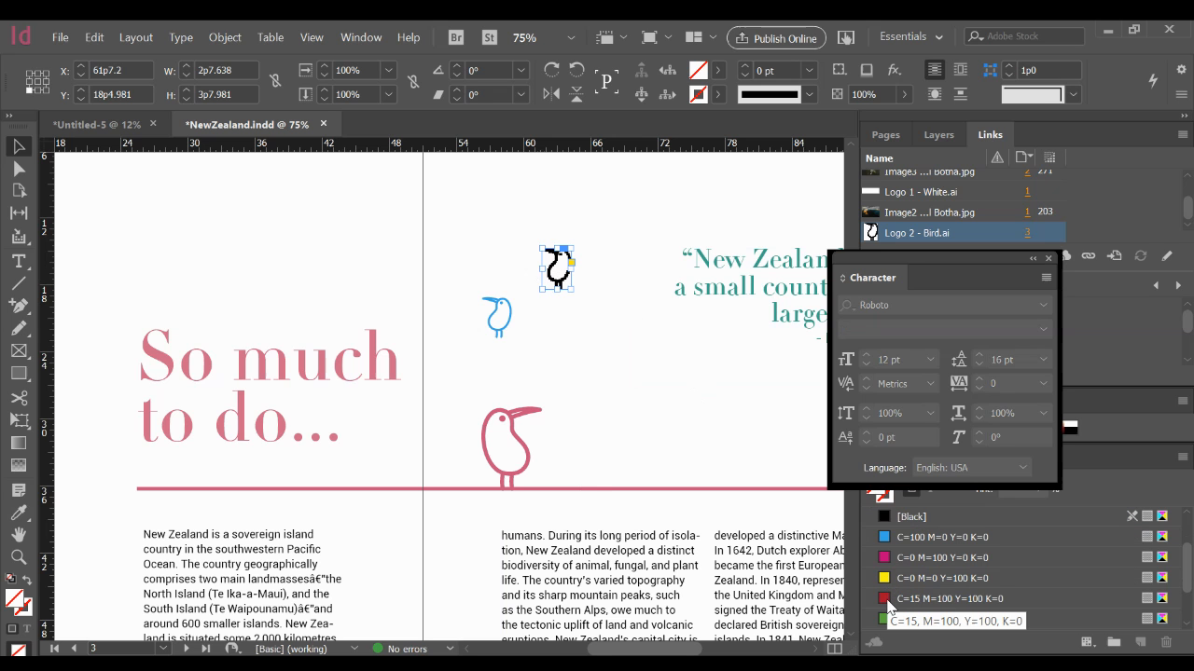
{"action": "left_click", "coordinate": [890, 601]}
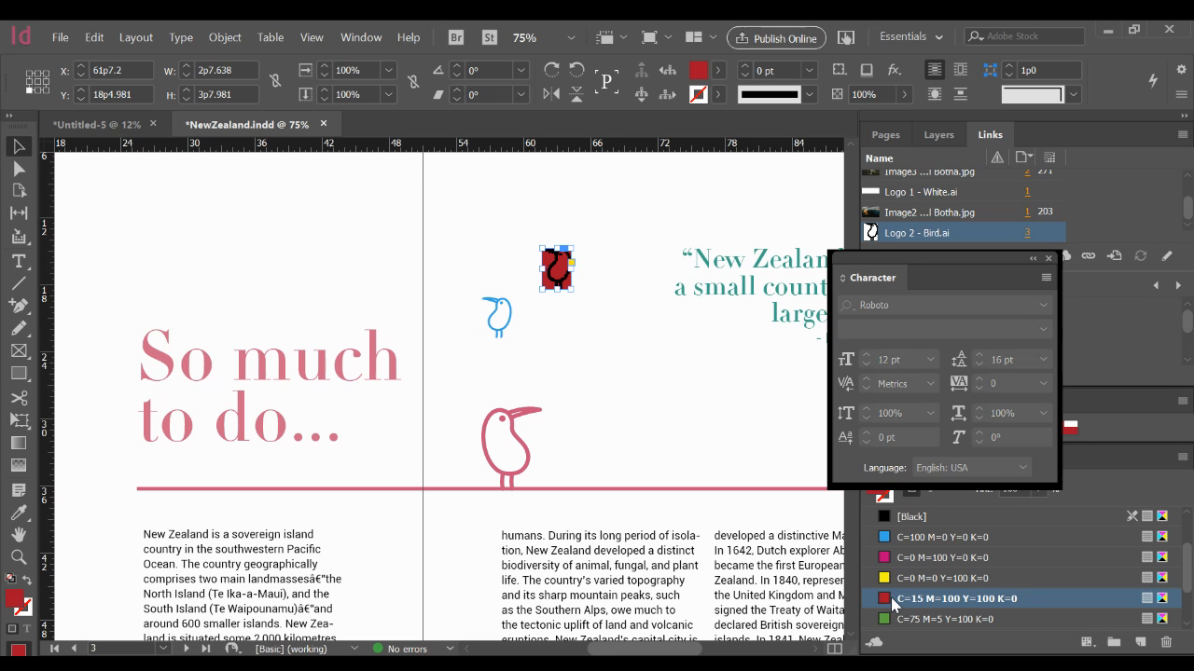
{"action": "key", "text": "ctrl+z"}
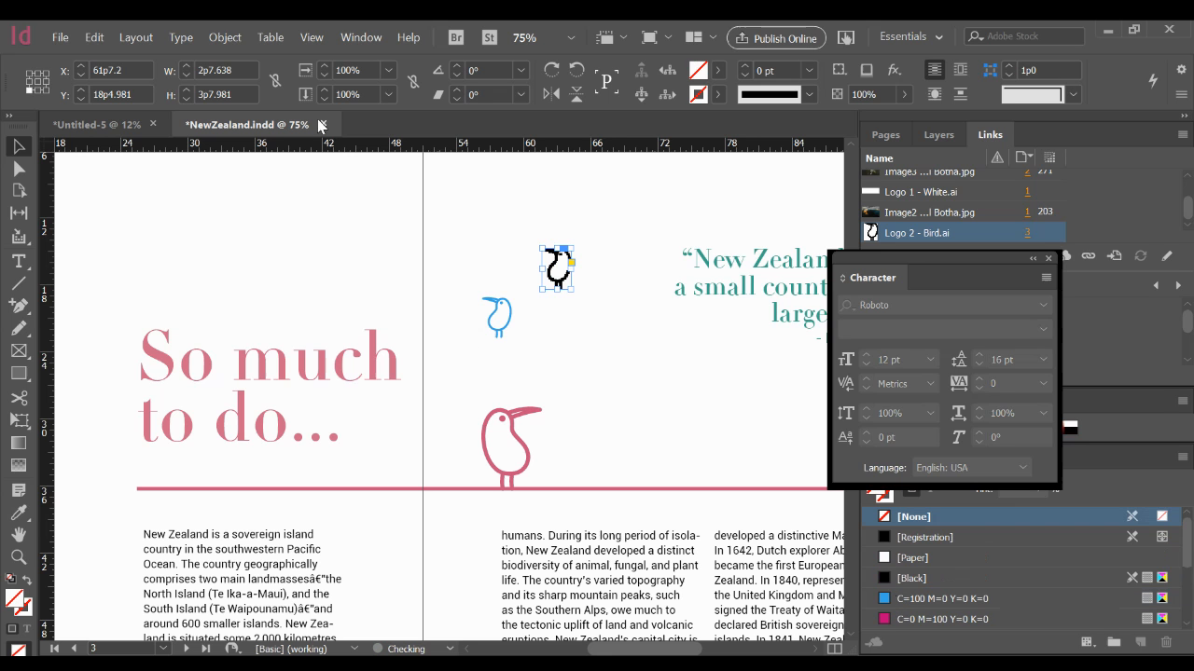
Delete the small blue bird and the placed black bird logo above the pink bird
{"action": "left_click_drag", "start_coordinate": [470, 211], "coordinate": [605, 355]}
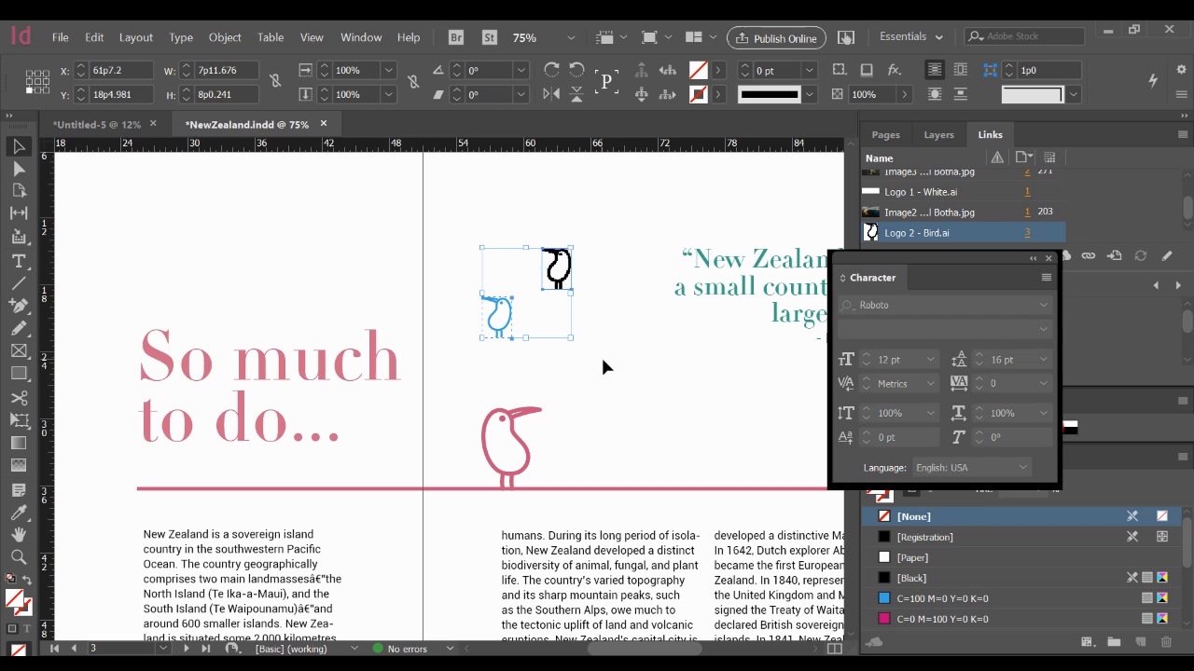
{"action": "key", "text": "Delete"}
{"action": "scroll", "coordinate": [531, 392], "scroll_direction": "up", "scroll_amount": 1, "text": "alt"}
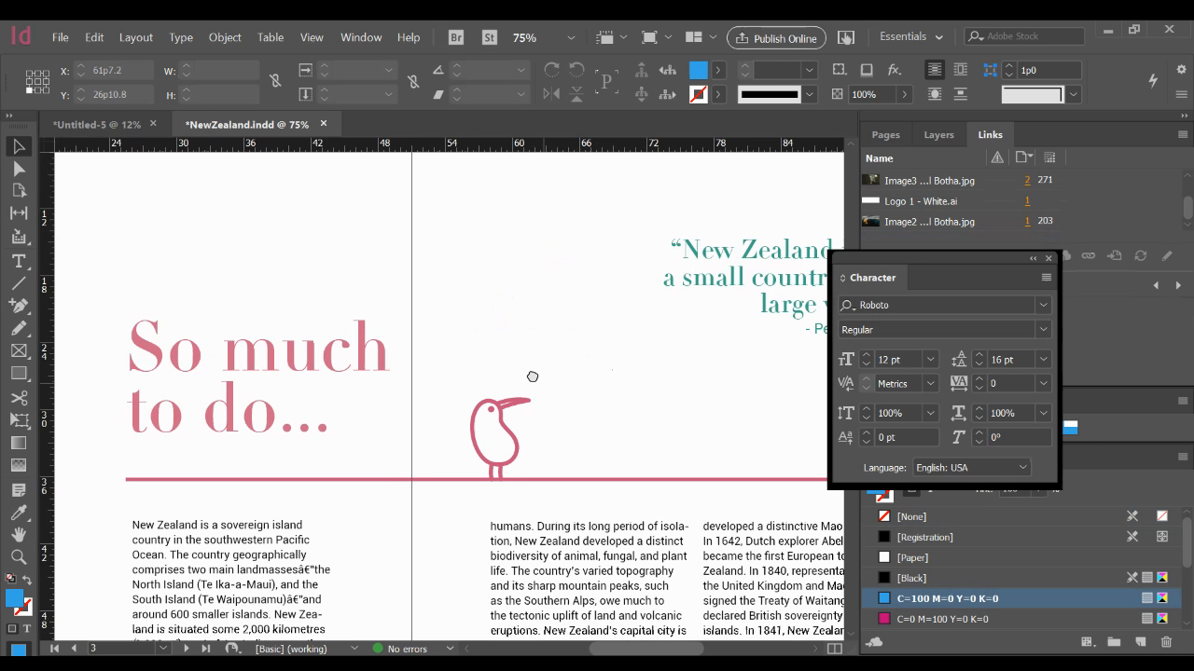
Inspect the anchor points and vector paths of the pink bird with the Direct Selection tool
{"action": "left_click_drag", "start_coordinate": [501, 381], "coordinate": [247, 342]}
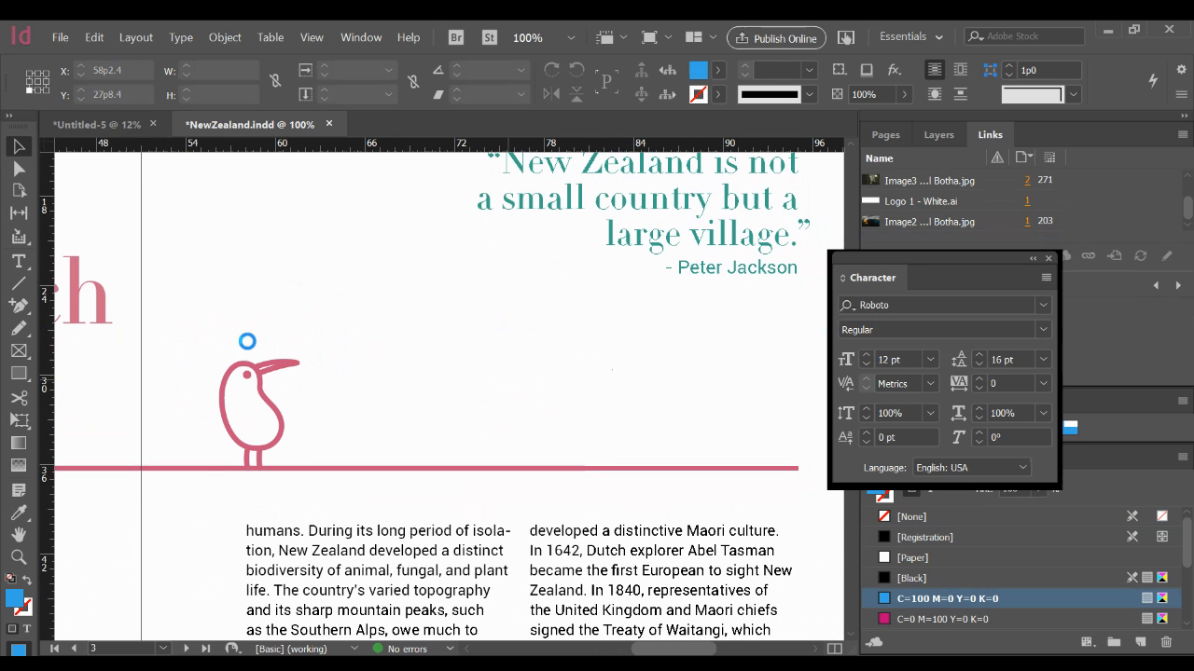
{"action": "left_click", "coordinate": [273, 366]}
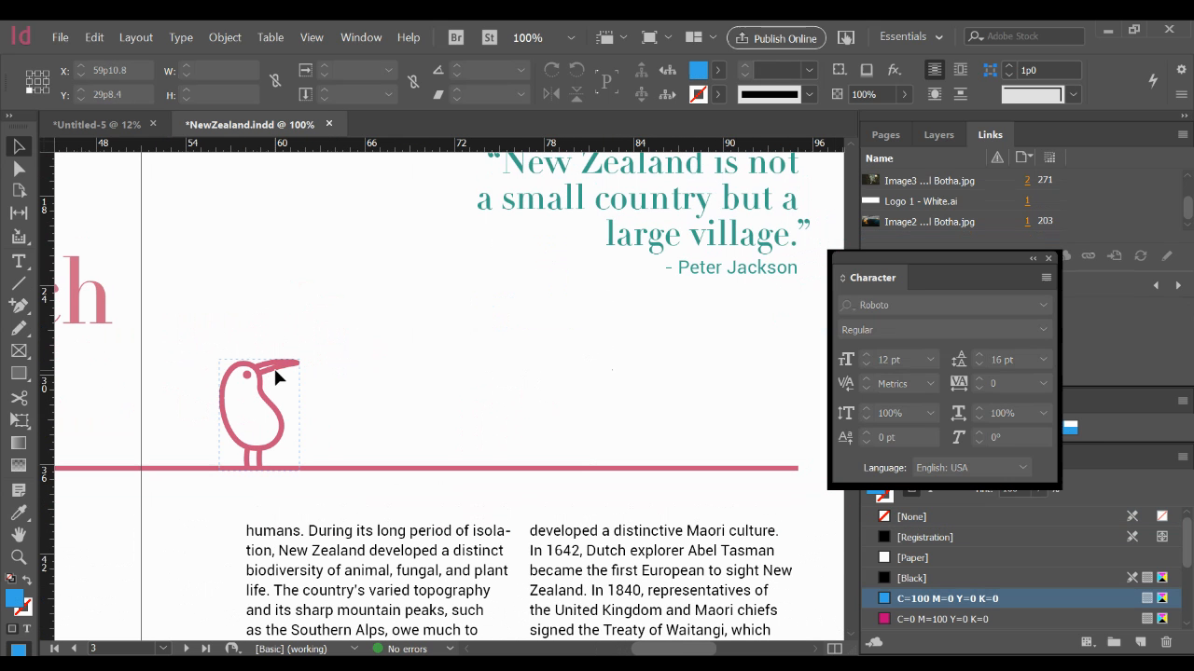
{"action": "left_click", "coordinate": [21, 170]}
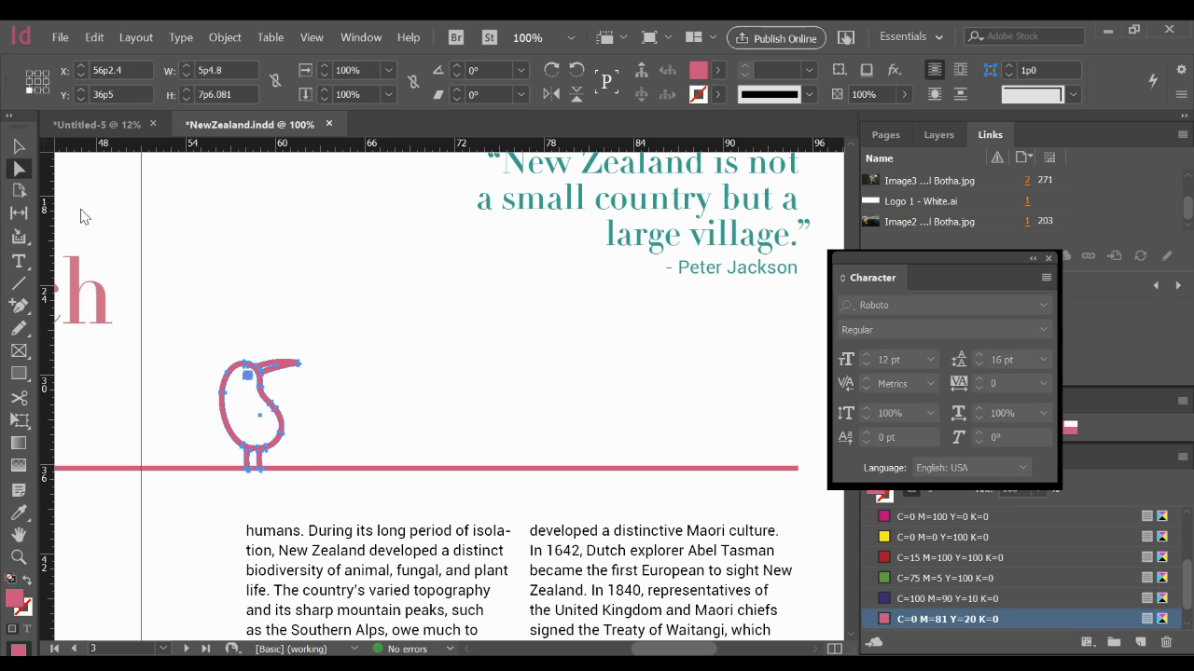
{"action": "left_click", "coordinate": [311, 372]}
{"action": "left_click", "coordinate": [277, 370]}
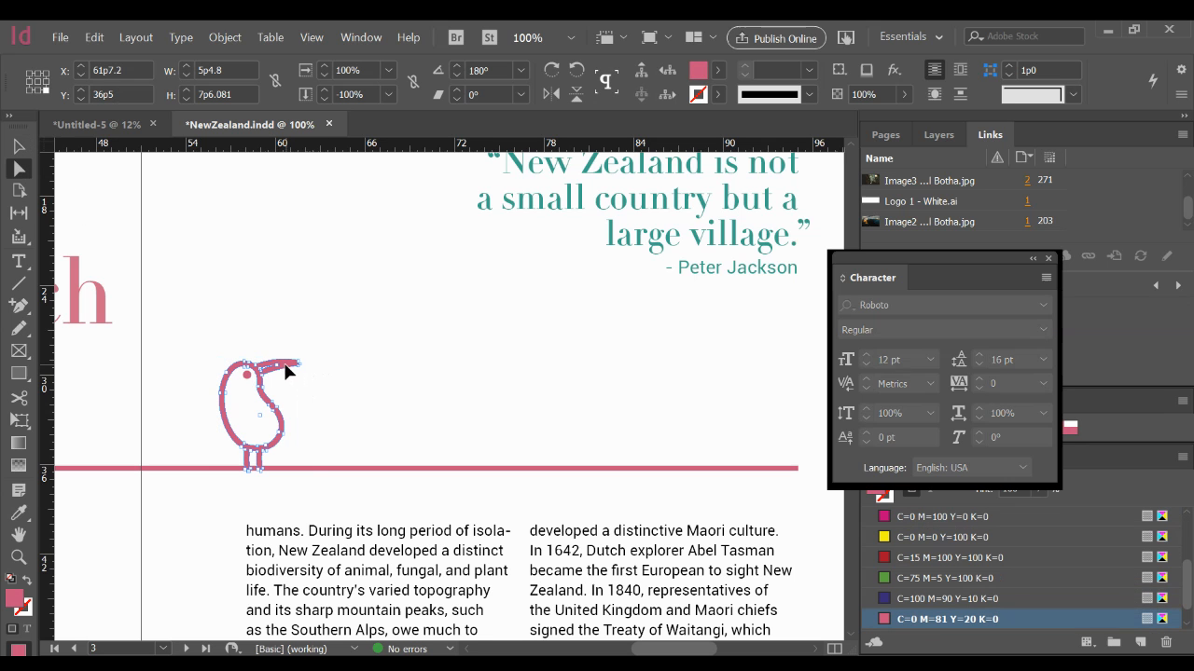
{"action": "left_click", "coordinate": [18, 147]}
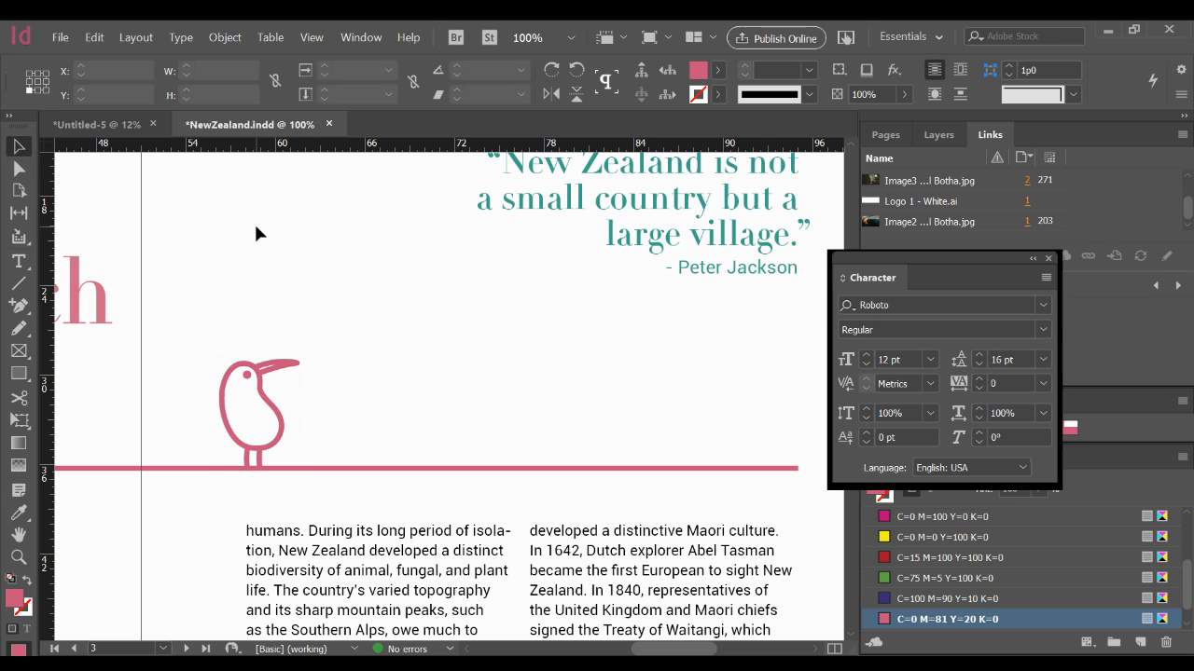
Place "Logo 2 - Bird" beside the pink bird and enlarge it to about 5p4.9 by 7p6.2, standing on the pink line
{"action": "key", "text": "ctrl+d"}
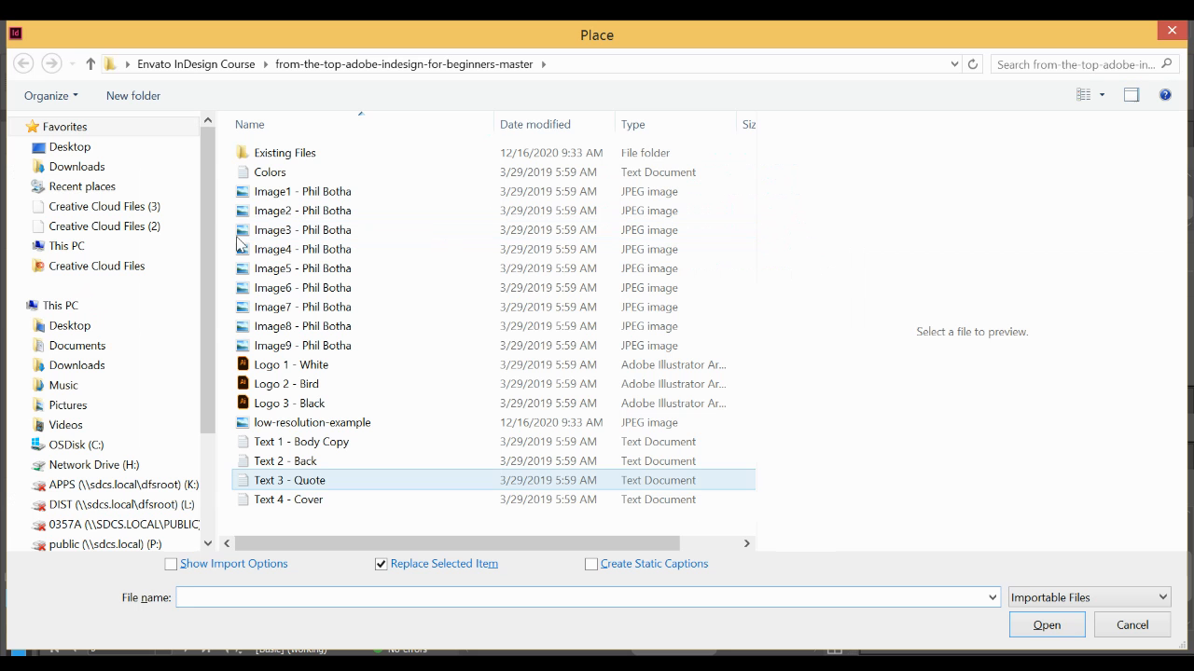
{"action": "left_click", "coordinate": [298, 383]}
{"action": "left_click", "coordinate": [1046, 625]}
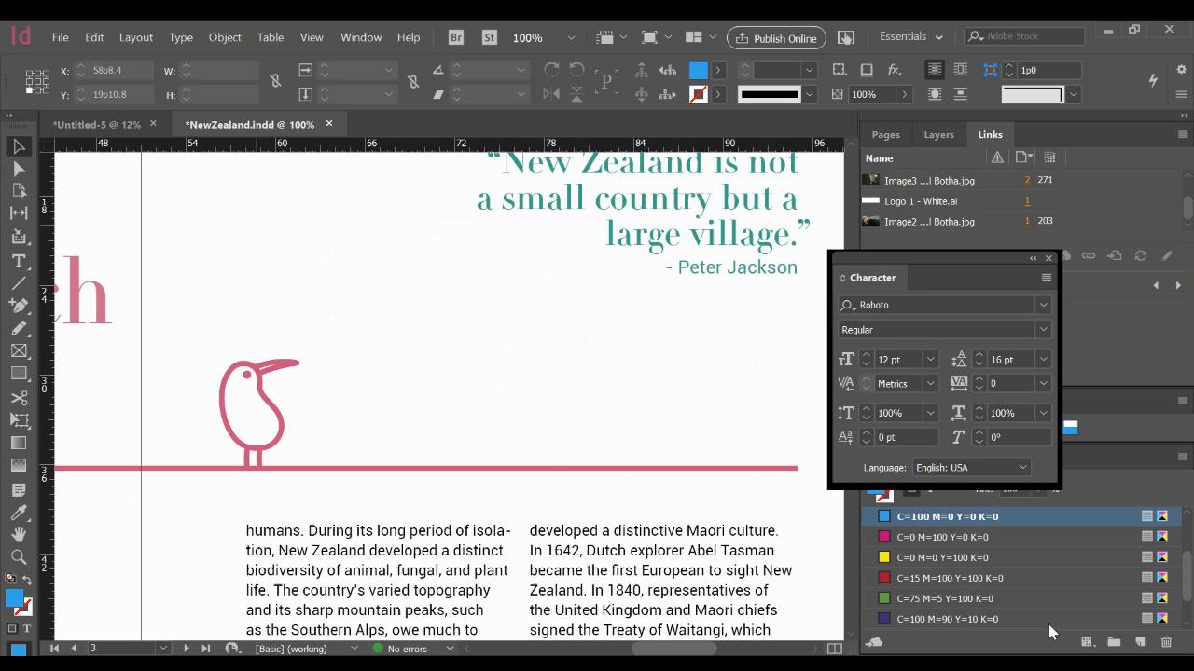
{"action": "left_click", "coordinate": [373, 295]}
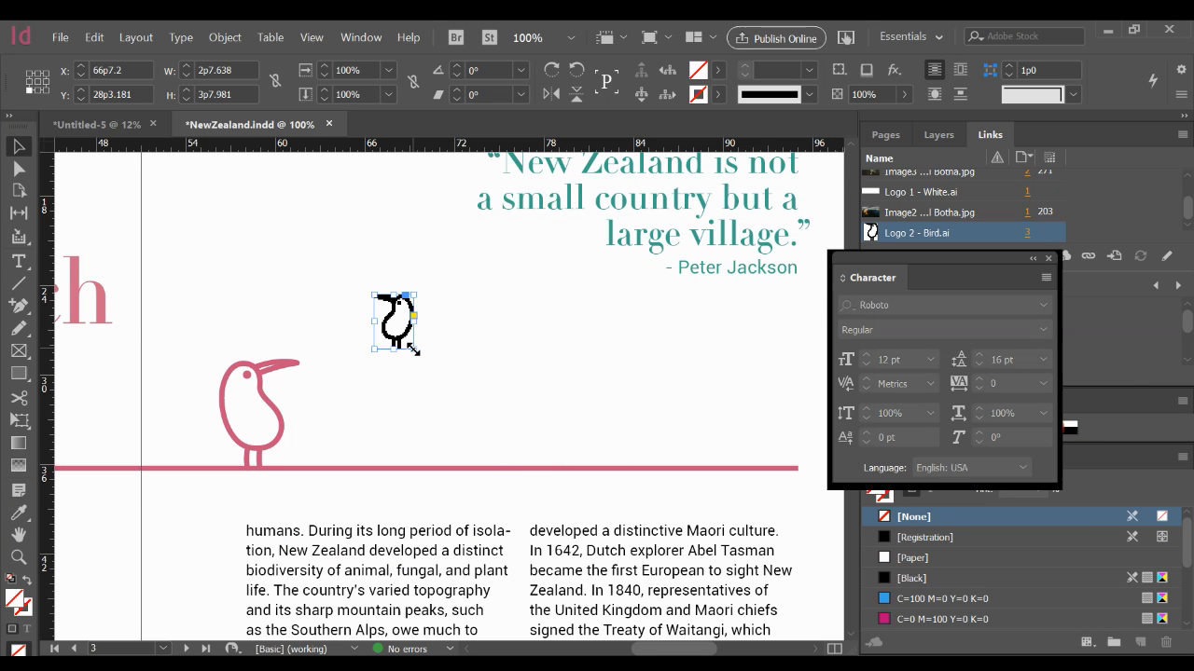
{"action": "left_click_drag", "start_coordinate": [413, 350], "coordinate": [418, 434]}
Set the placed black bird's display performance to High Quality Display
{"action": "right_click", "coordinate": [415, 434]}
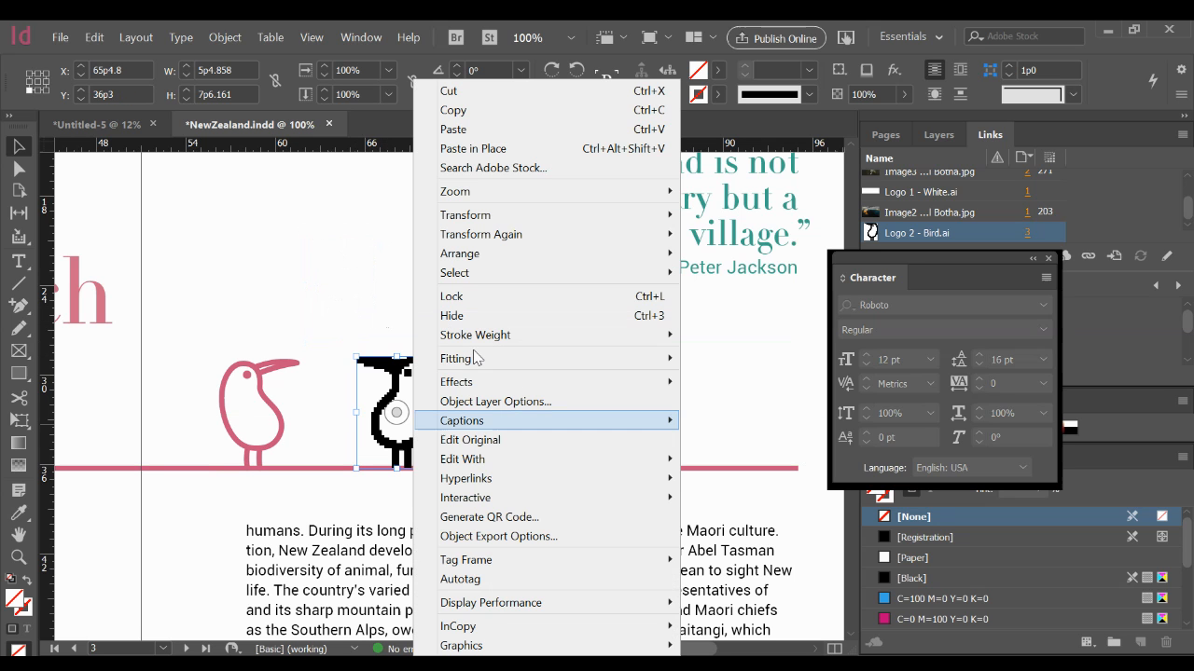
{"action": "mouse_move", "coordinate": [485, 613]}
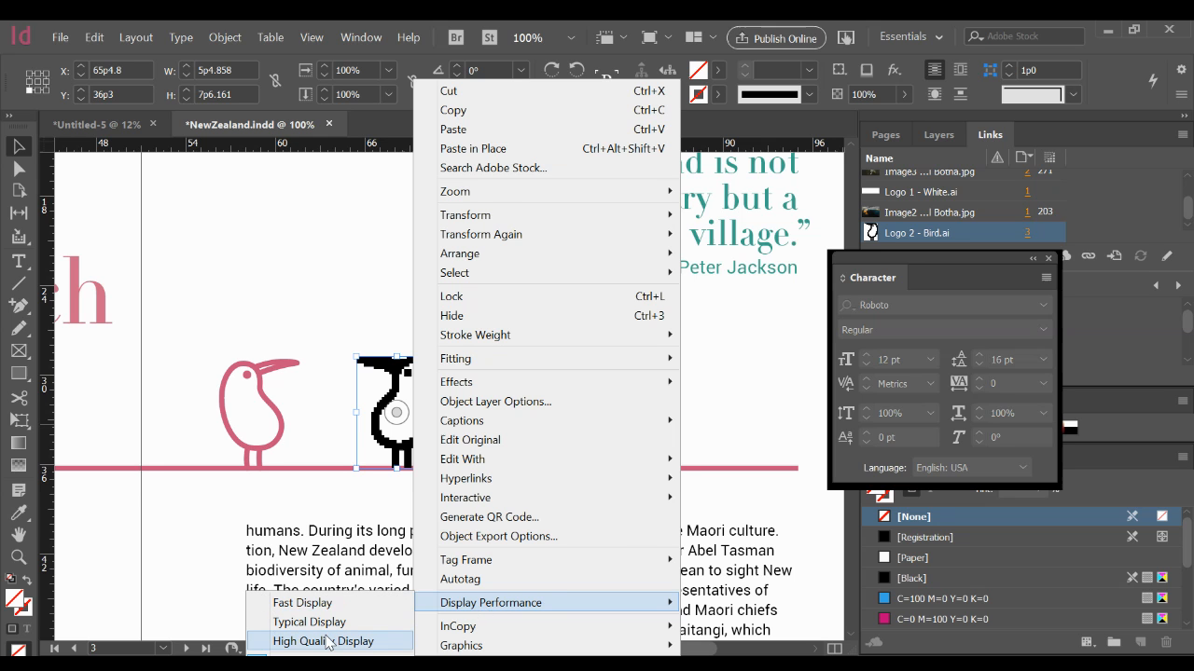
{"action": "left_click", "coordinate": [326, 641]}
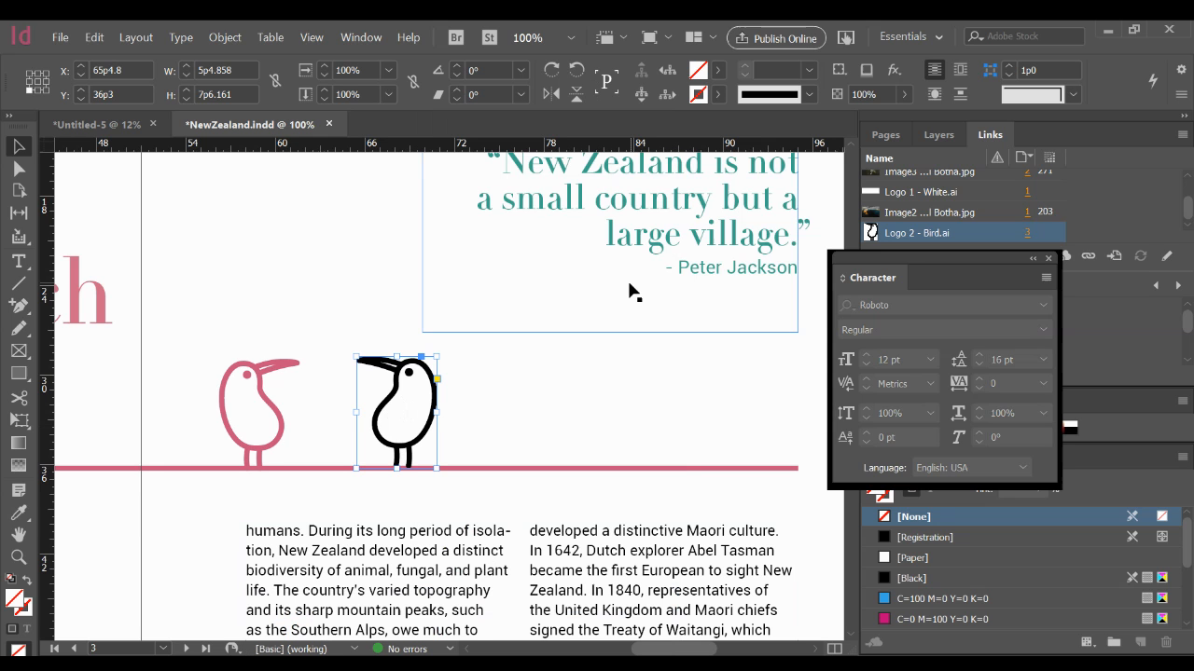
Flip the placed black bird horizontally so it faces the same way as the pink bird
{"action": "right_click", "coordinate": [419, 424]}
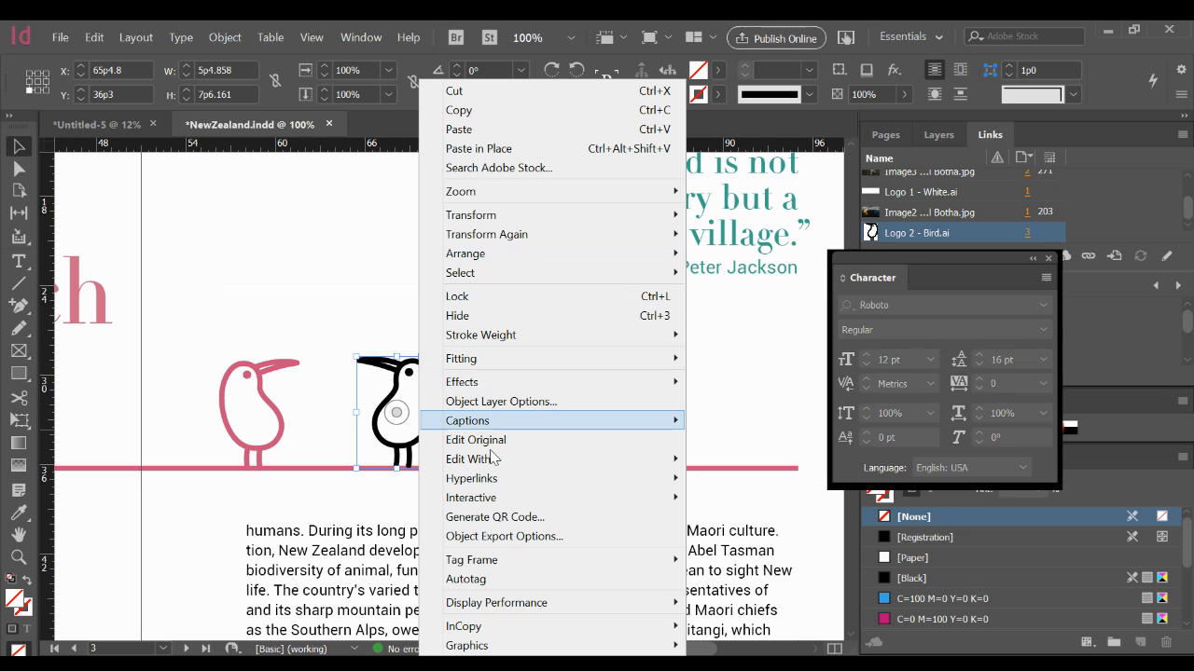
{"action": "mouse_move", "coordinate": [523, 218]}
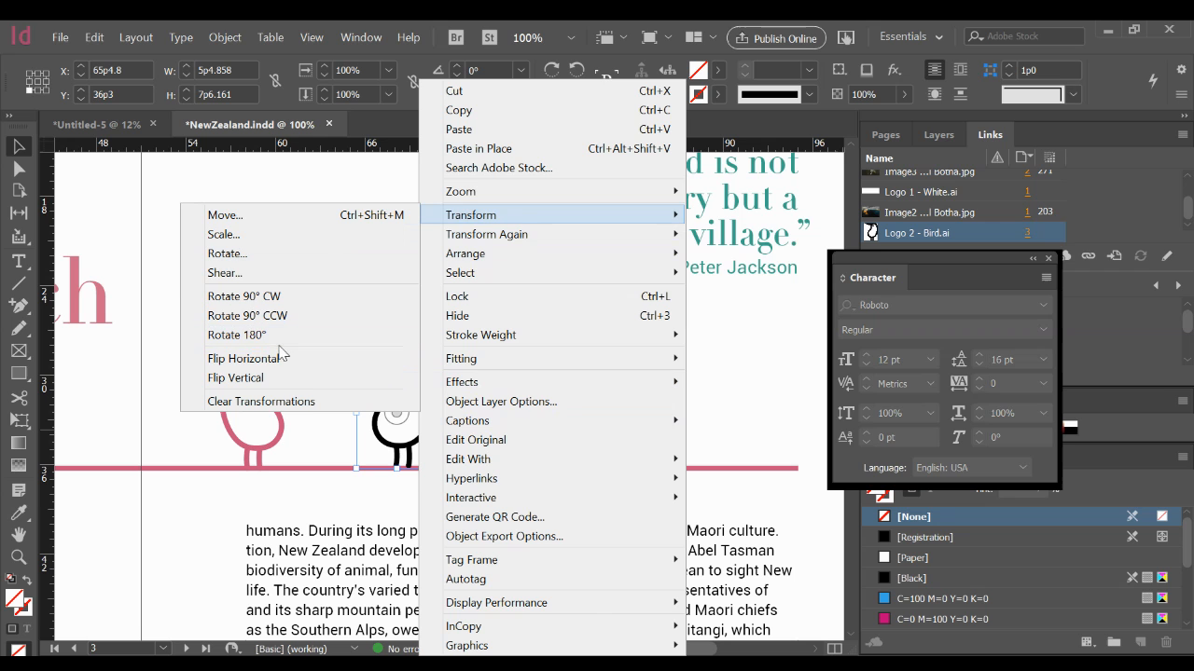
{"action": "left_click", "coordinate": [284, 362]}
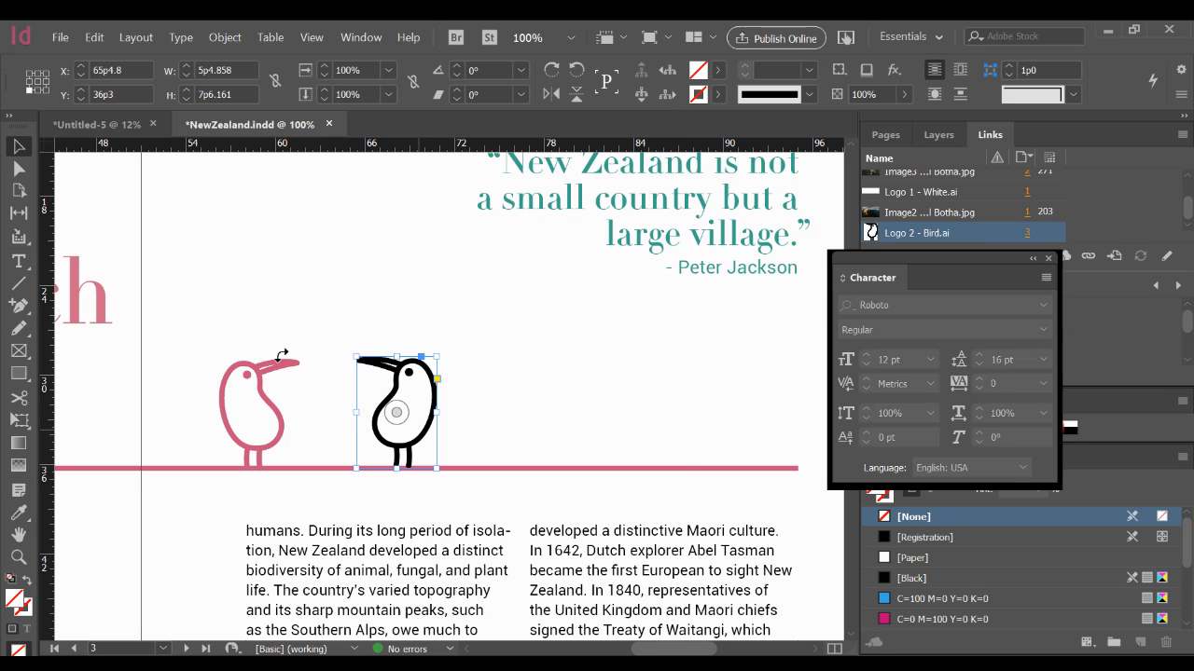
{"action": "left_click_drag", "start_coordinate": [313, 387], "coordinate": [400, 382]}
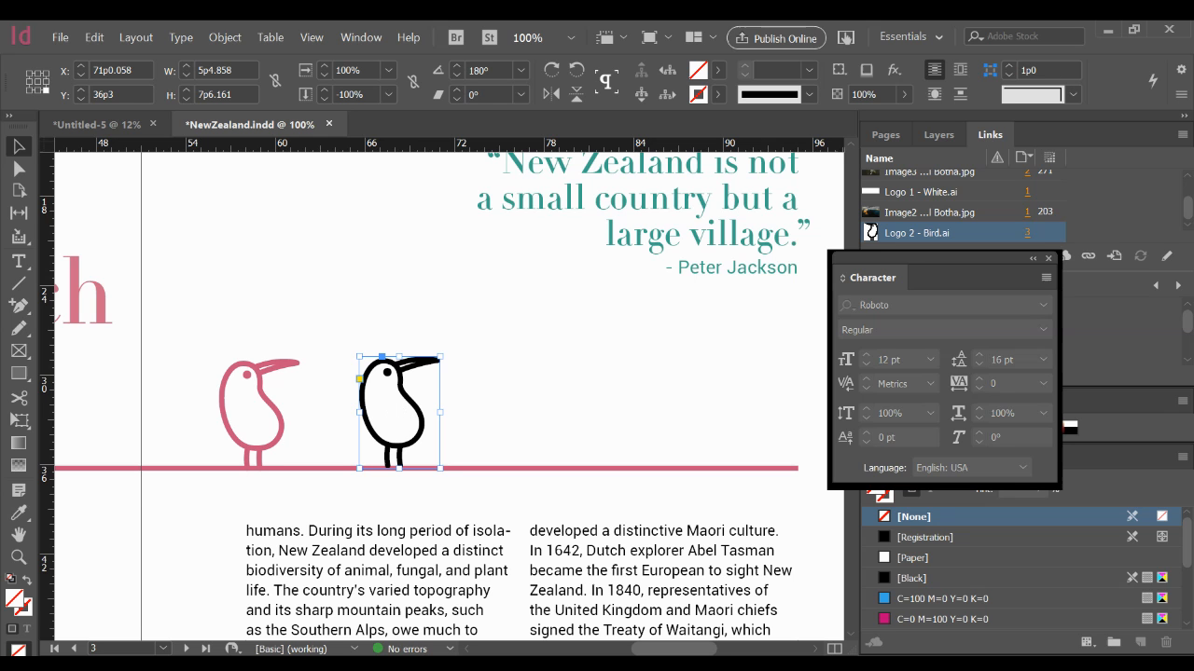
Paste the small black vector bird into the empty area above the pink bird
{"action": "key", "text": "ctrl+d"}
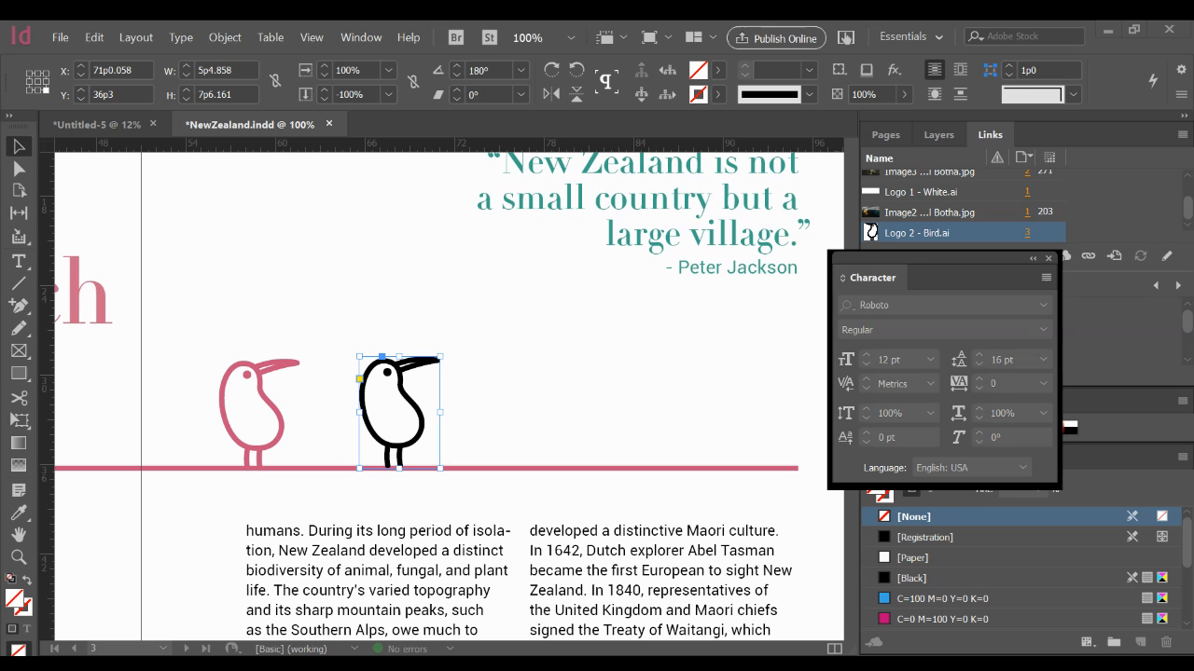
{"action": "left_click", "coordinate": [245, 285]}
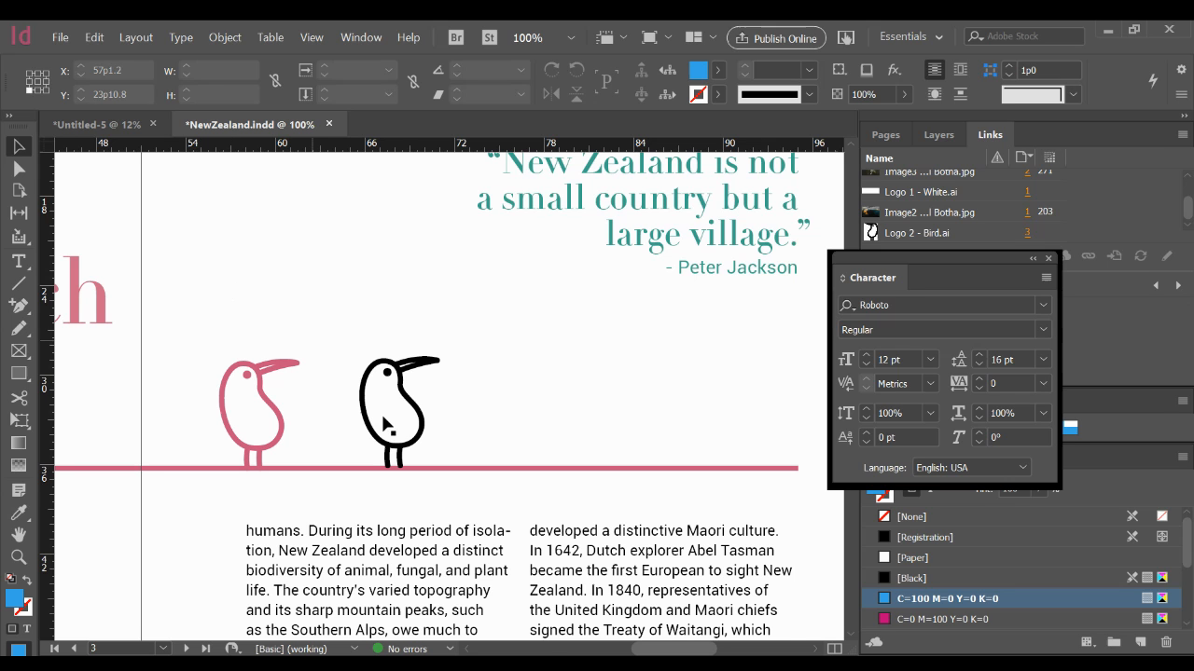
{"action": "left_click", "coordinate": [480, 666]}
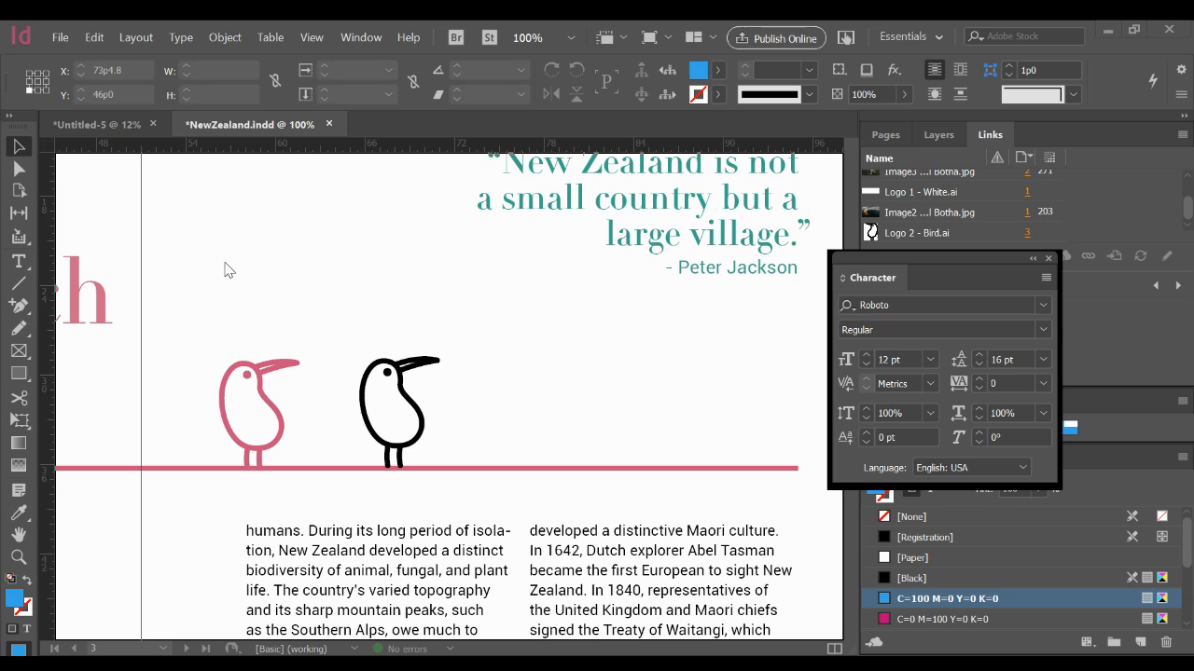
{"action": "left_click_drag", "start_coordinate": [225, 265], "coordinate": [224, 262]}
{"action": "left_click", "coordinate": [145, 230]}
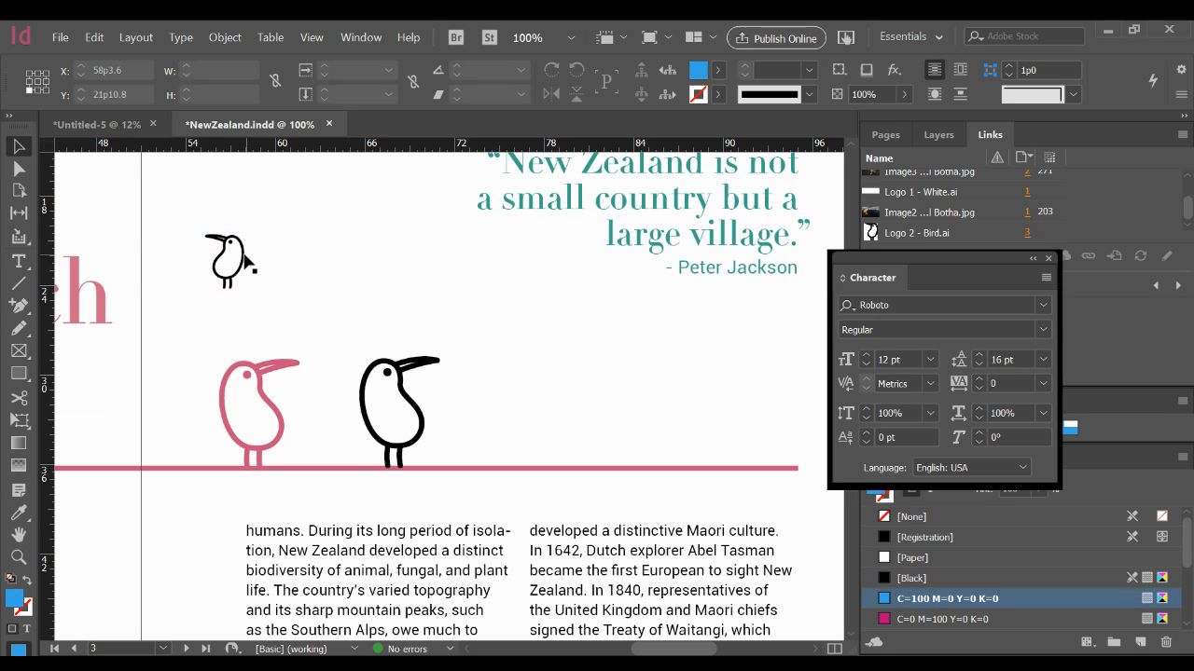
Try the C=15 M=100 Y=100 K=0 fill on the small pasted bird, and fill it with C=0 M=100 Y=0 K=0 instead
{"action": "left_click", "coordinate": [227, 261]}
{"action": "scroll", "coordinate": [931, 597], "scroll_direction": "down", "scroll_amount": 1}
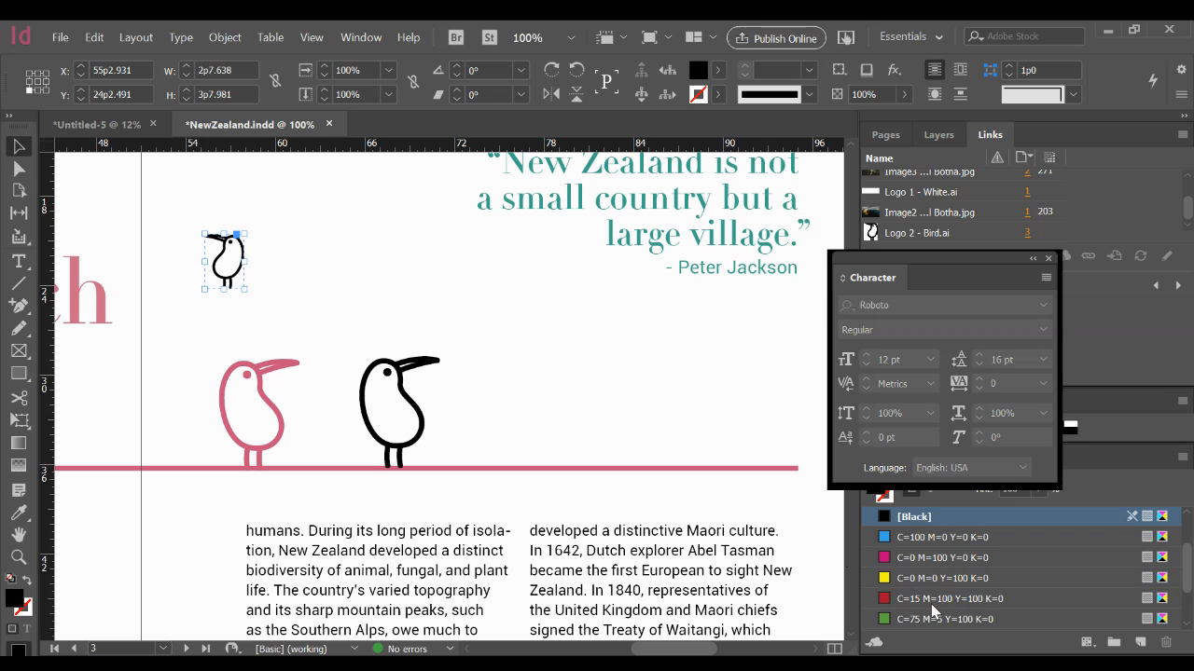
{"action": "left_click", "coordinate": [931, 600]}
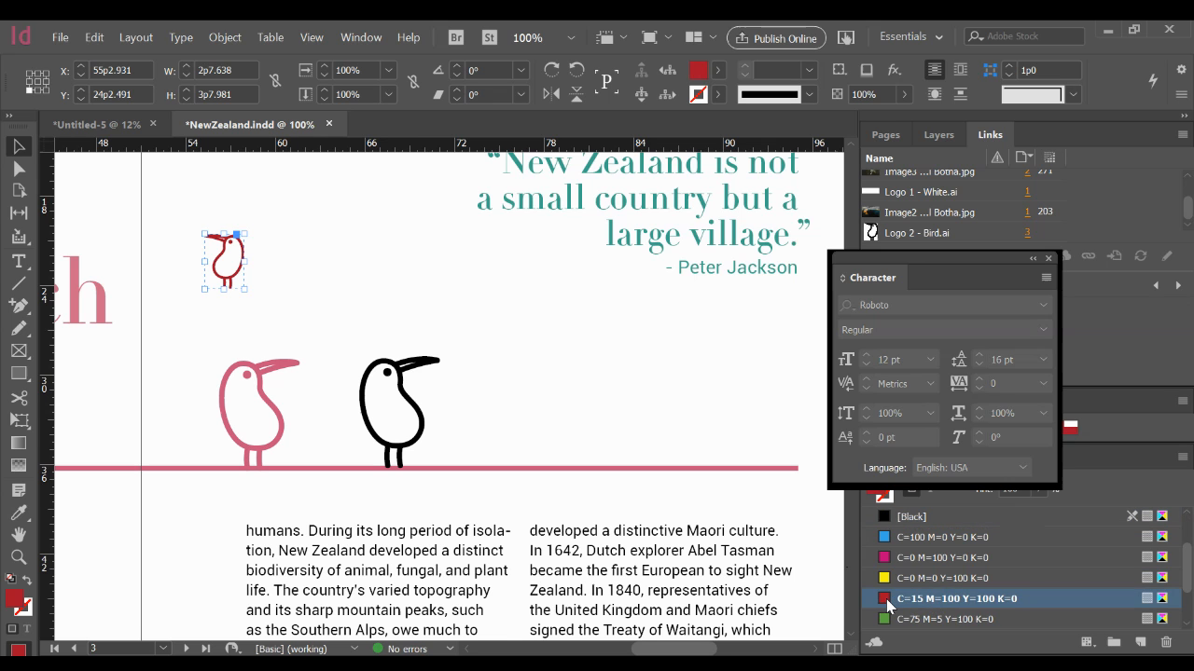
{"action": "scroll", "coordinate": [893, 607], "scroll_direction": "up", "scroll_amount": 1}
{"action": "double_click", "coordinate": [902, 620]}
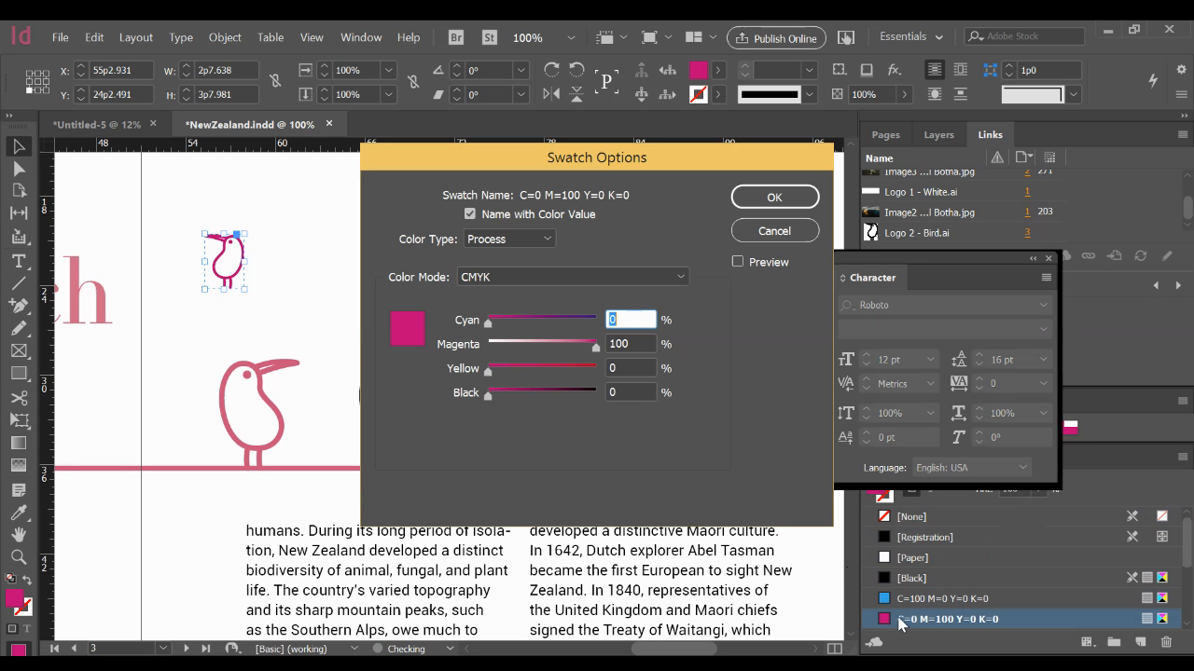
{"action": "left_click", "coordinate": [767, 235]}
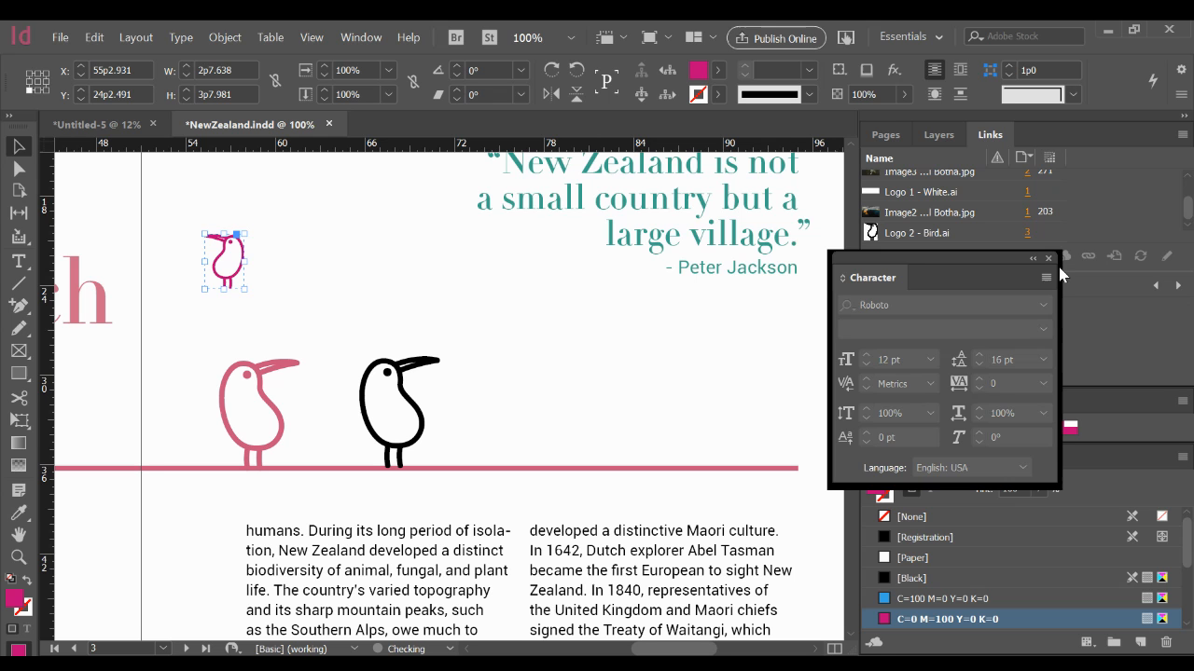
{"action": "key", "text": "ctrl+minus"}
{"action": "key", "text": "ctrl+minus"}
{"action": "key", "text": "ctrl+minus"}
{"action": "key", "text": "ctrl+minus"}
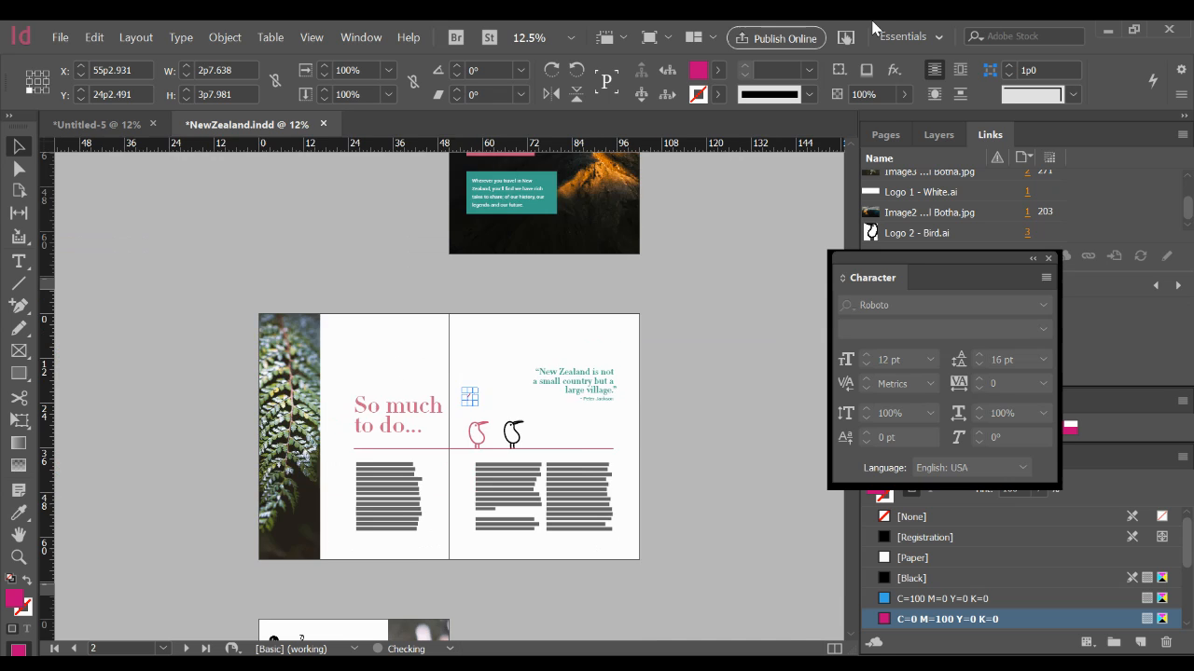
{"action": "left_click_drag", "start_coordinate": [626, 485], "coordinate": [697, 421]}
{"action": "key", "text": "ctrl+equal"}
Open and convert "Interior Design Bifold Brochure" from the Existing Files folder in from-the-top-adobe-indesign-for-beginners-master
{"action": "left_click", "coordinate": [59, 37]}
{"action": "left_click", "coordinate": [85, 77]}
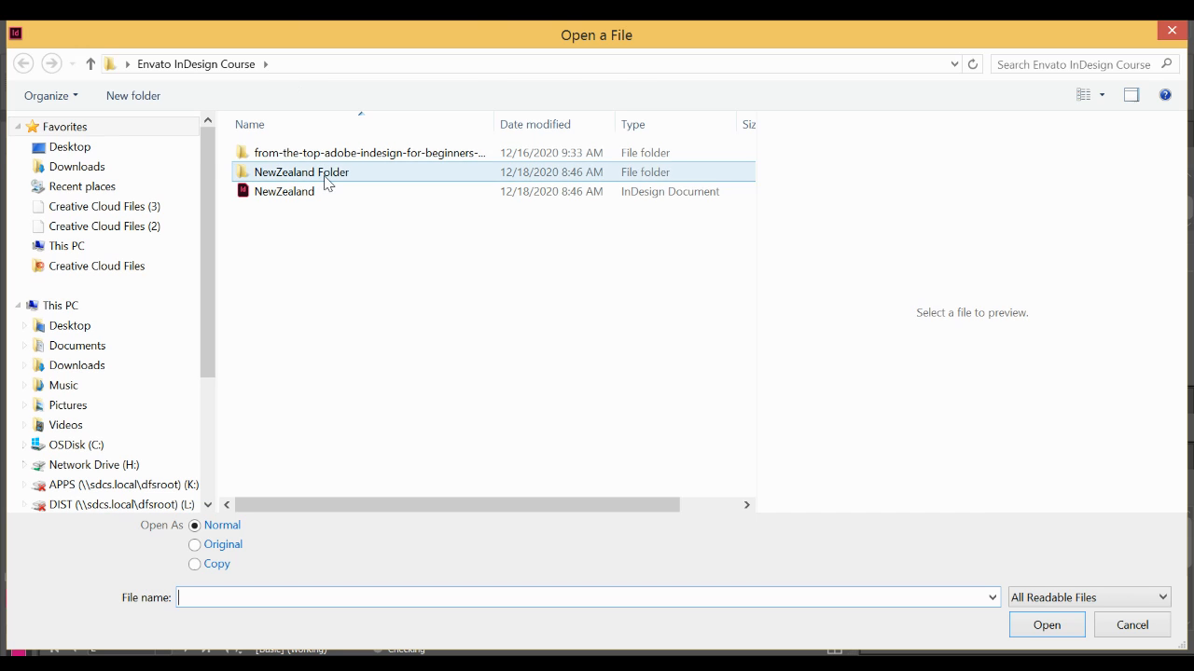
{"action": "double_click", "coordinate": [321, 179]}
{"action": "key", "text": "BackSpace"}
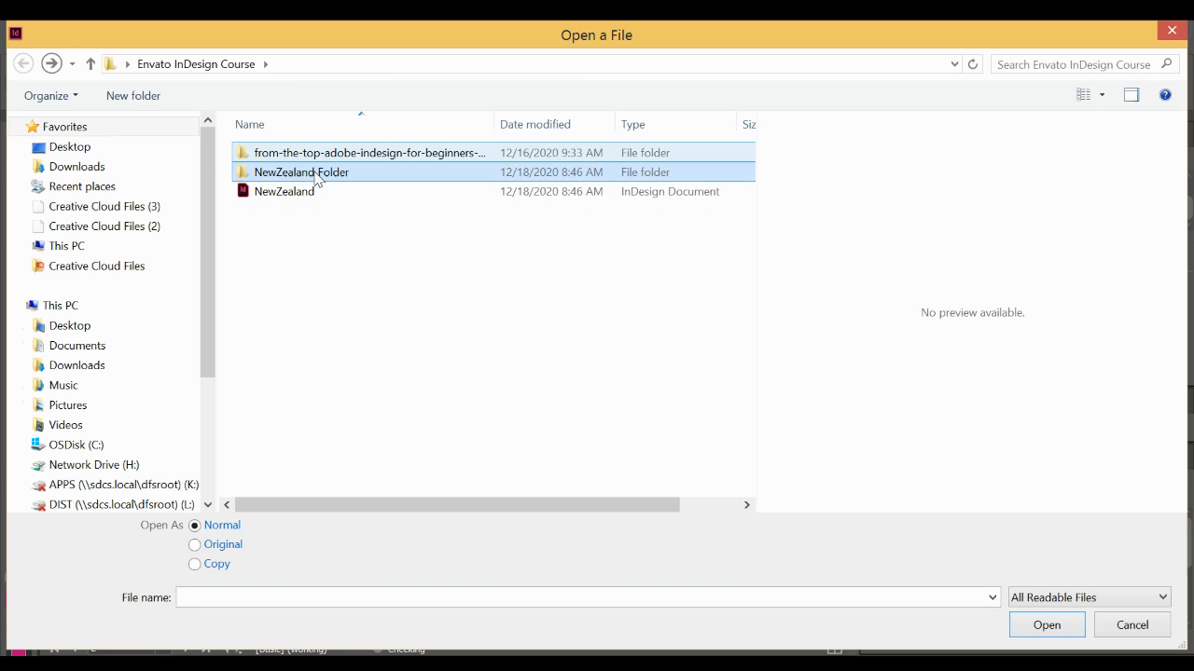
{"action": "double_click", "coordinate": [326, 153]}
{"action": "double_click", "coordinate": [295, 157]}
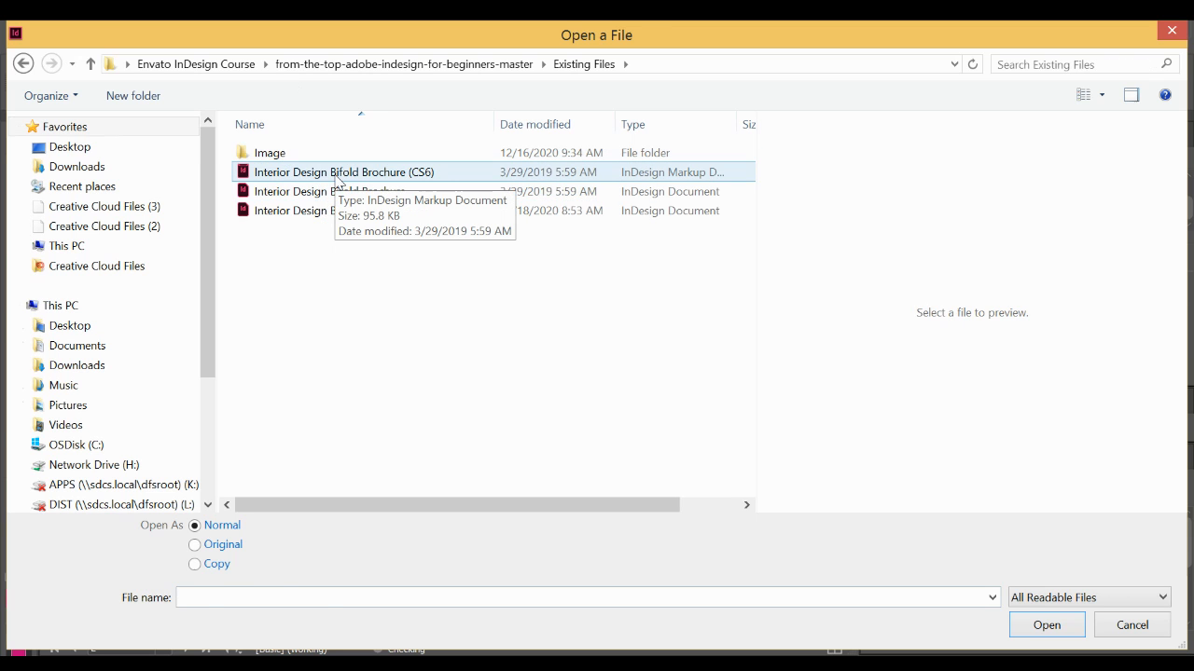
{"action": "double_click", "coordinate": [341, 191]}
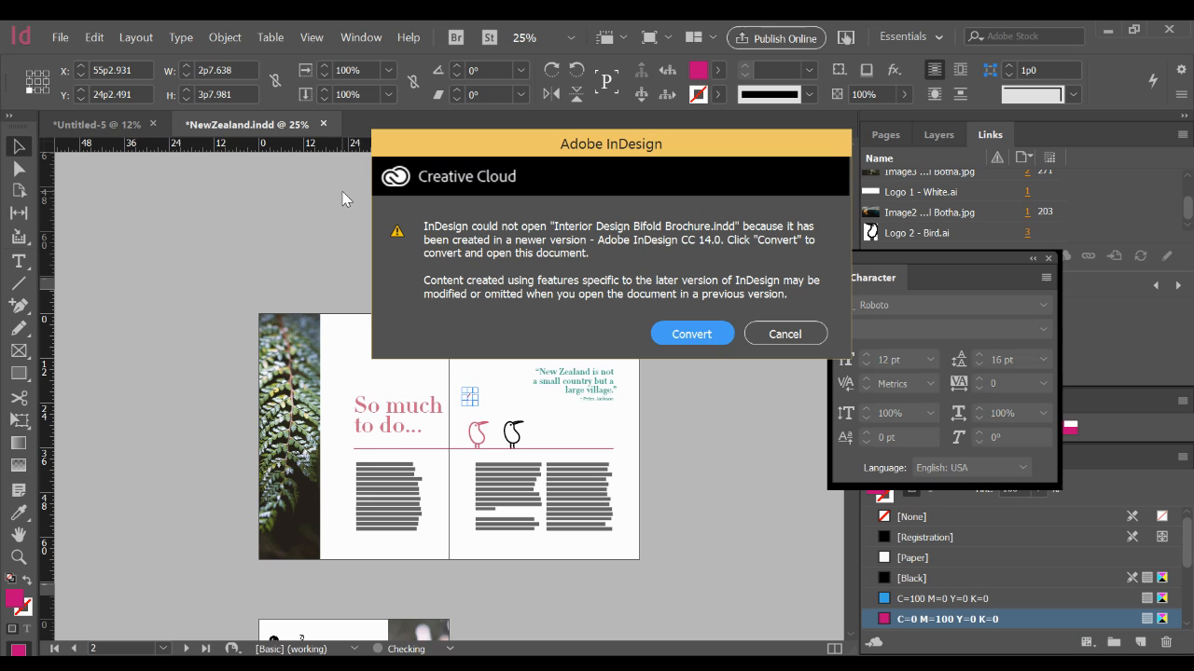
{"action": "left_click", "coordinate": [705, 339]}
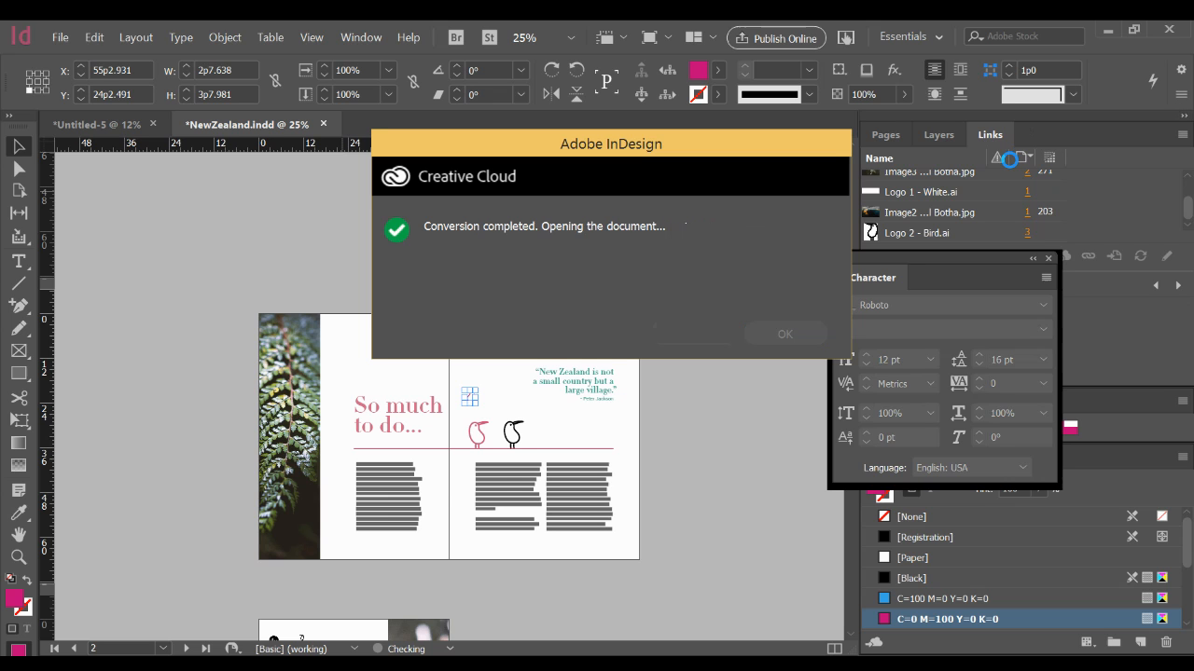
Save the converted document as "Interior Design Bifold BrochureOLD" in the Existing Files folder
{"action": "key", "text": "ctrl+s"}
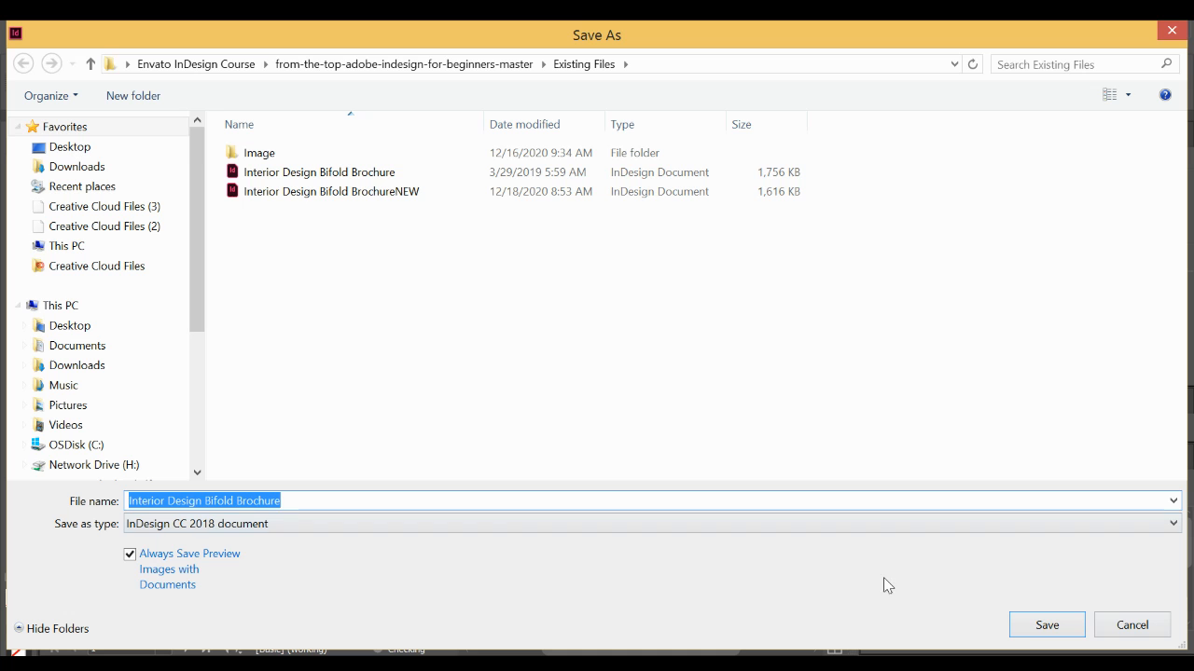
{"action": "left_click", "coordinate": [287, 501]}
{"action": "type", "text": "O"}
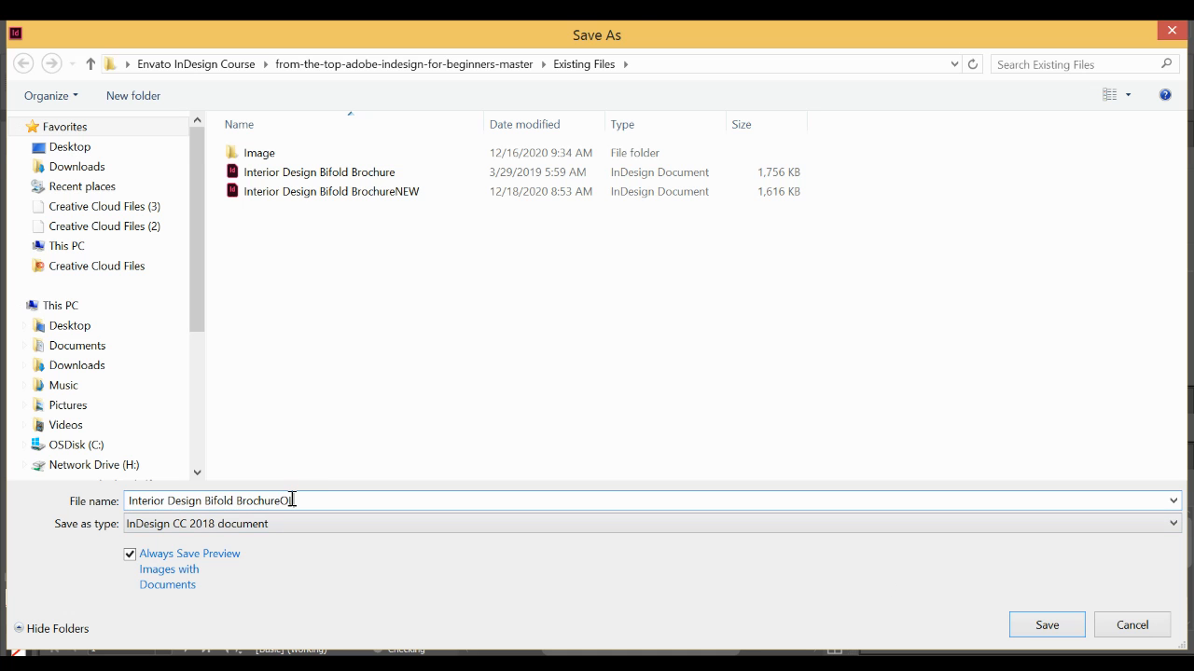
{"action": "type", "text": "LD"}
{"action": "left_click", "coordinate": [1072, 623]}
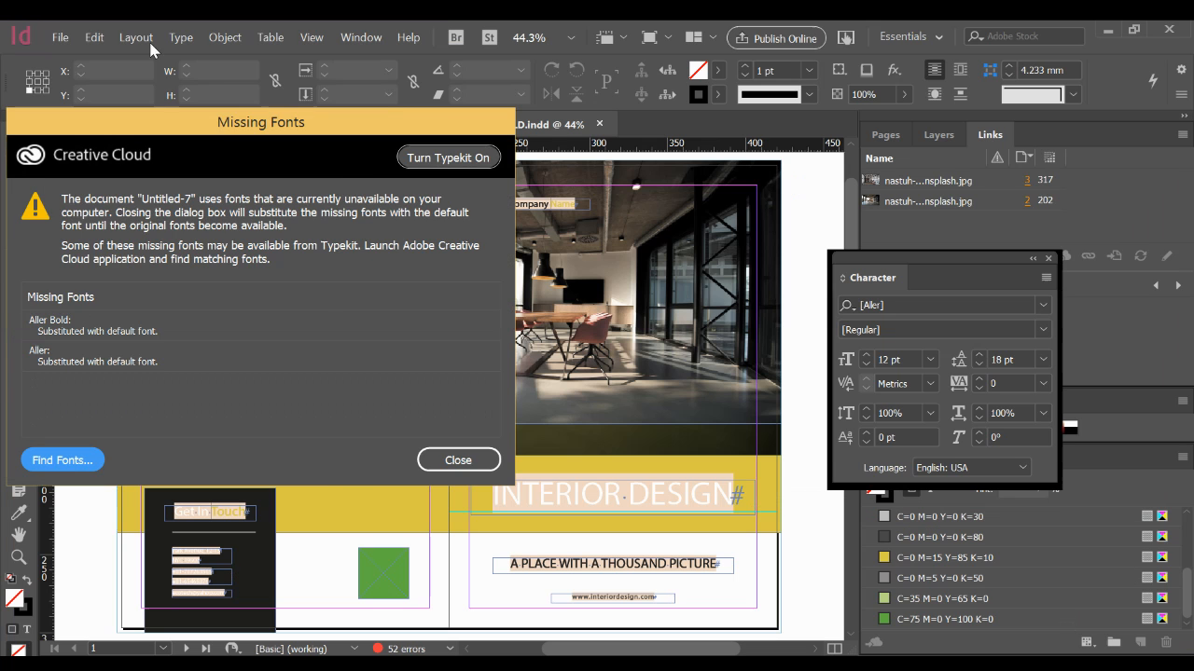
Move the missing fonts notice clear of the page and start finding replacements for the missing fonts
{"action": "left_click_drag", "start_coordinate": [231, 128], "coordinate": [745, 56]}
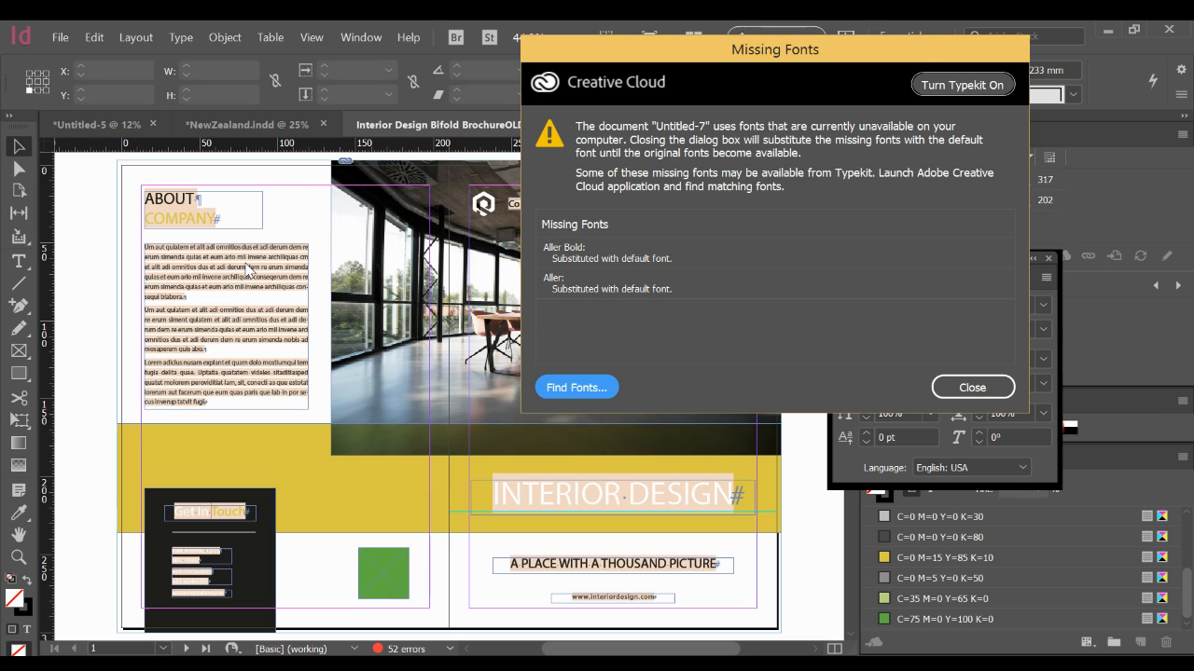
{"action": "left_click", "coordinate": [590, 254]}
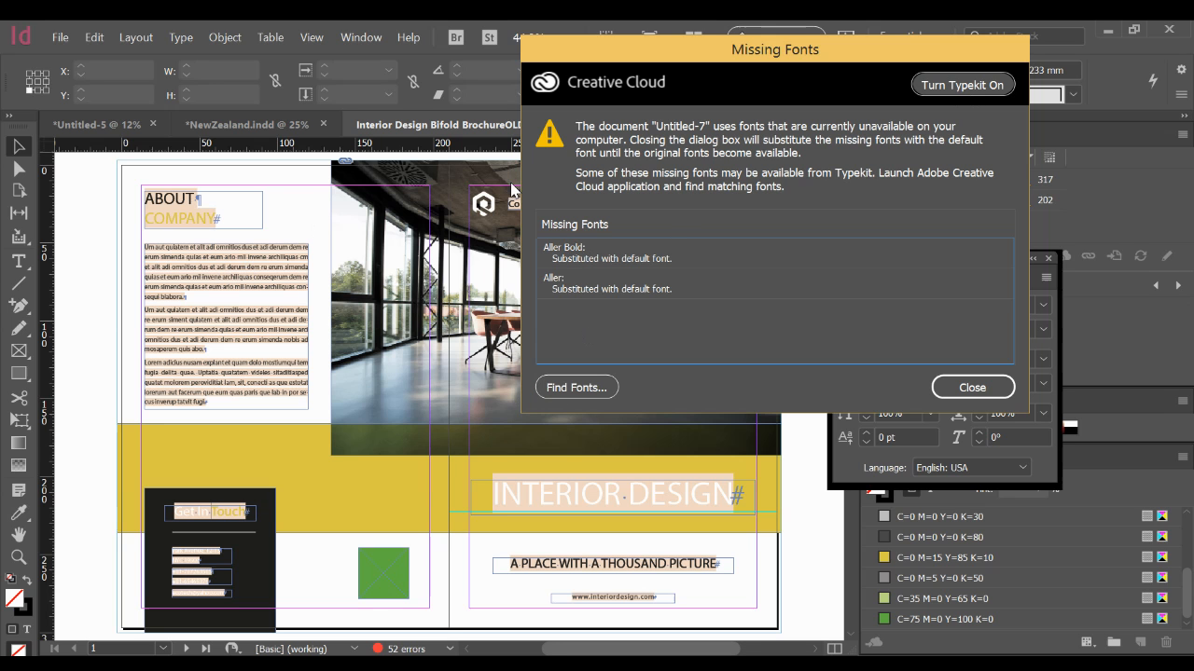
{"action": "left_click", "coordinate": [562, 388]}
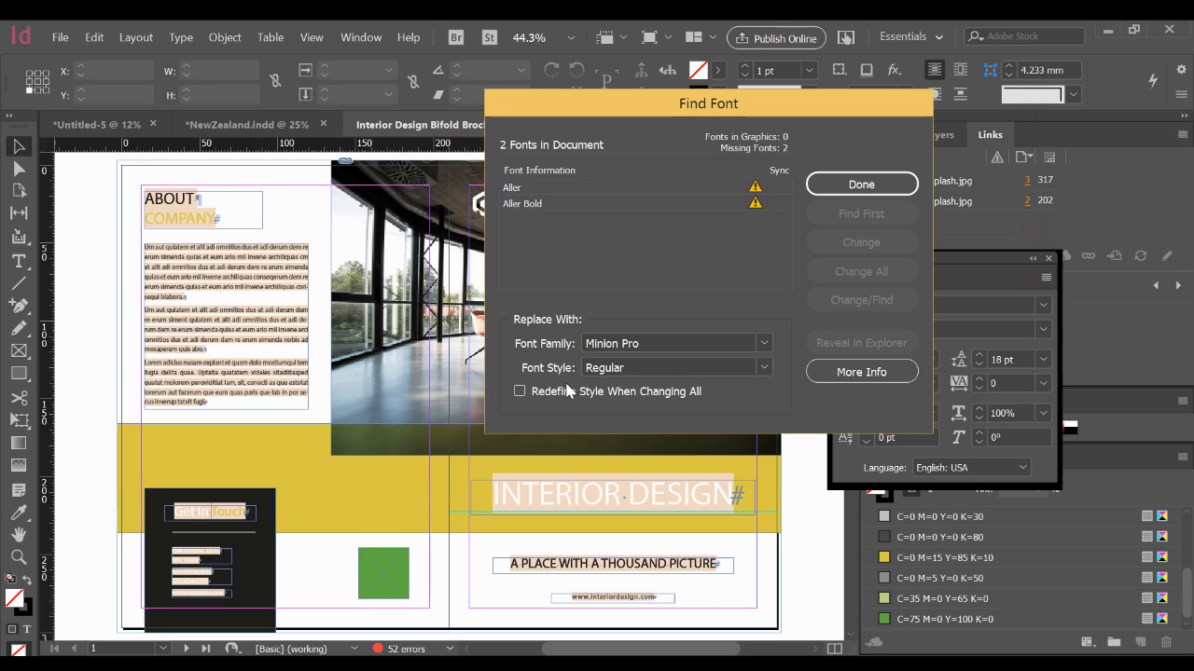
Replace all Aller Bold text in the document with Museo Slab 900
{"action": "left_click", "coordinate": [574, 189]}
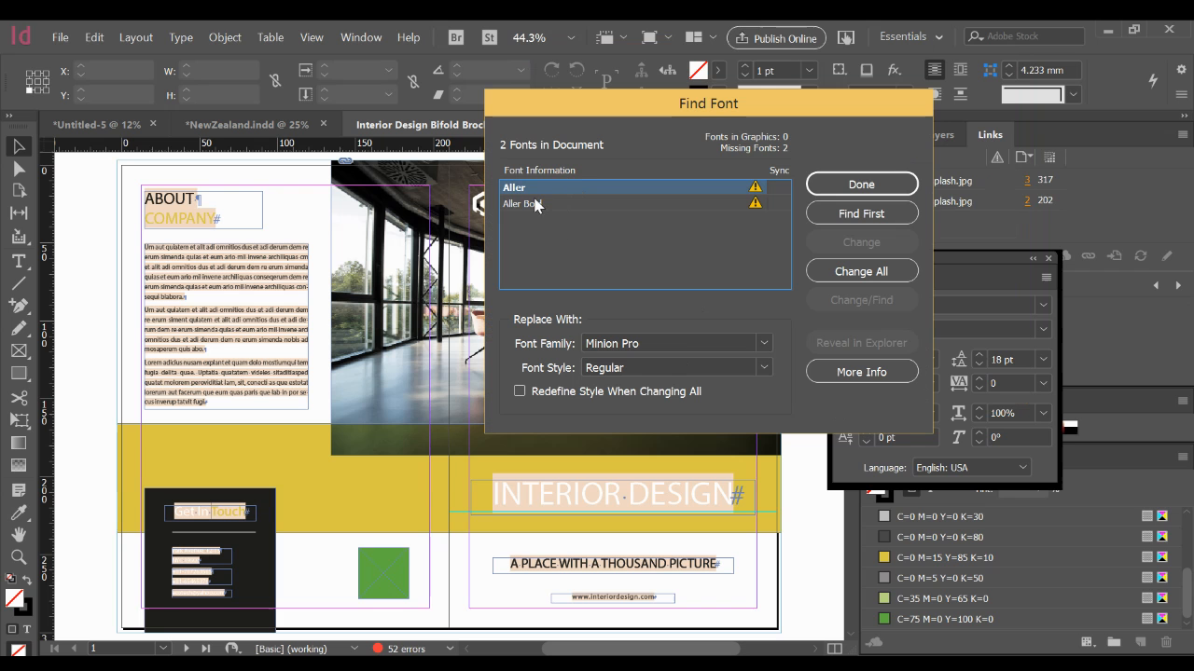
{"action": "left_click", "coordinate": [751, 343]}
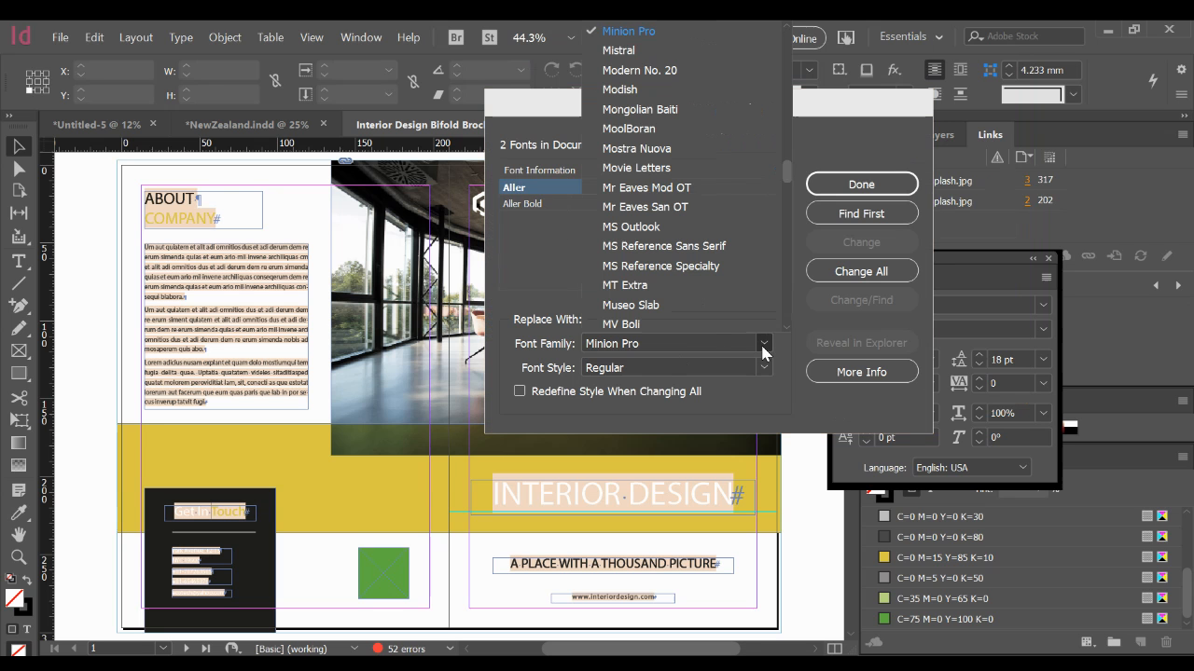
{"action": "mouse_move", "coordinate": [790, 184]}
{"action": "left_mouse_down"}
{"action": "mouse_move", "coordinate": [791, 74]}
{"action": "mouse_move", "coordinate": [786, 222]}
{"action": "mouse_move", "coordinate": [790, 182]}
{"action": "left_mouse_up"}
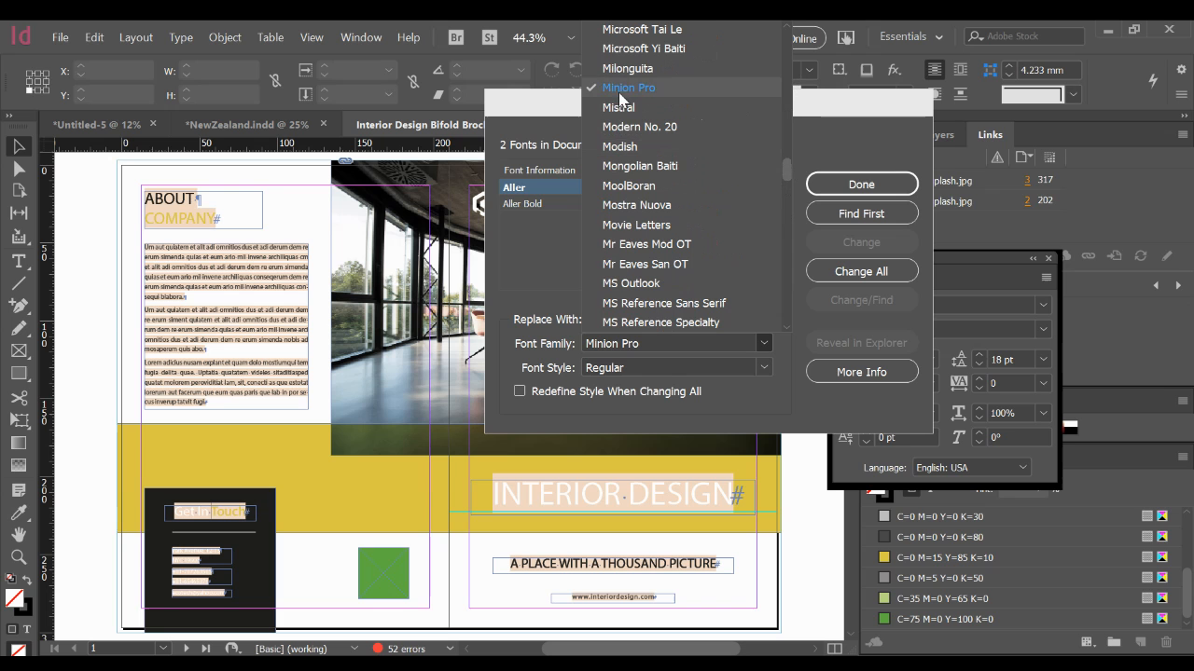
{"action": "scroll", "coordinate": [659, 291], "scroll_direction": "down", "scroll_amount": 2}
{"action": "scroll", "coordinate": [659, 291], "scroll_direction": "down", "scroll_amount": 2}
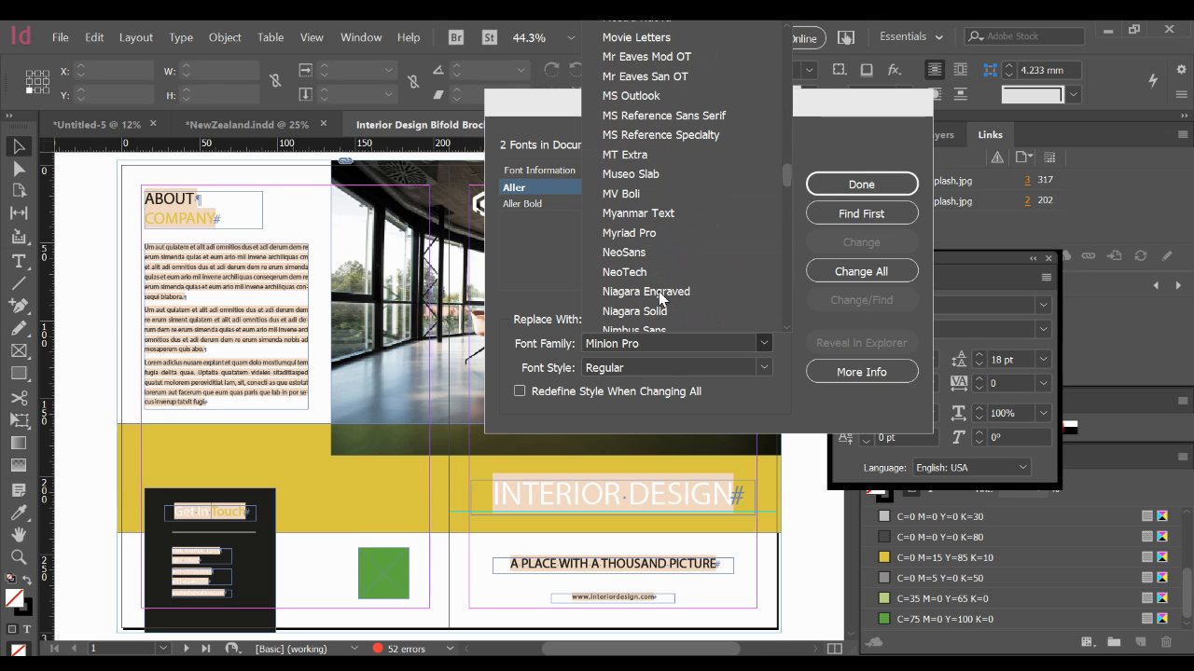
{"action": "left_click", "coordinate": [638, 171]}
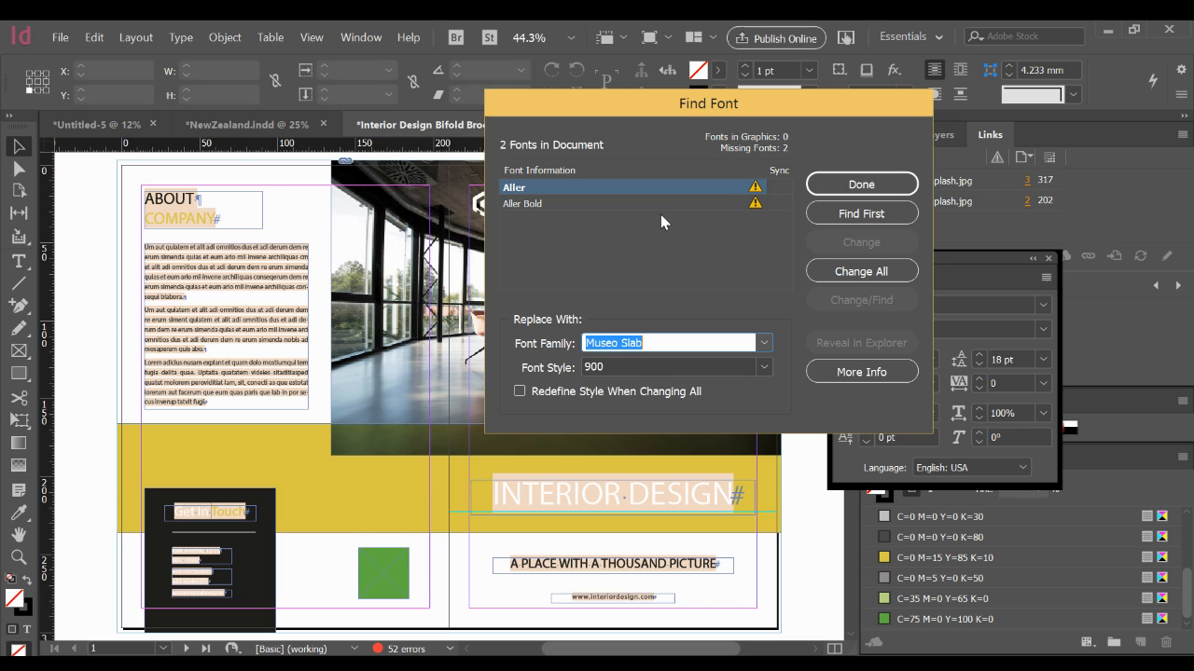
{"action": "left_click", "coordinate": [733, 203]}
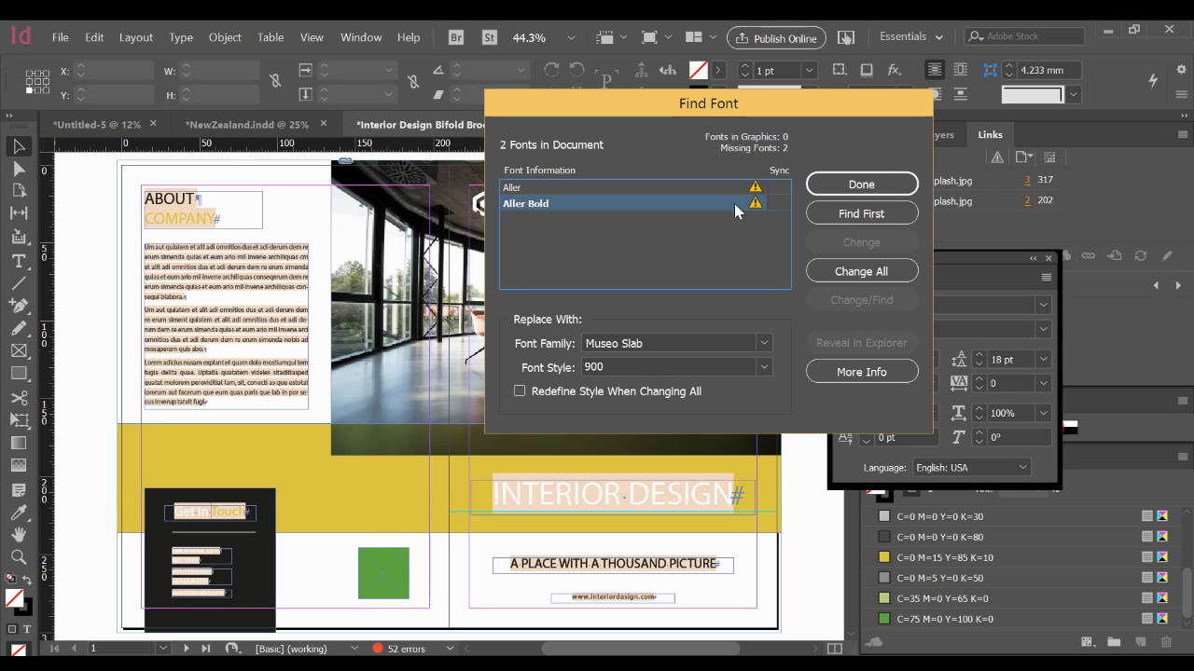
{"action": "left_click", "coordinate": [849, 268]}
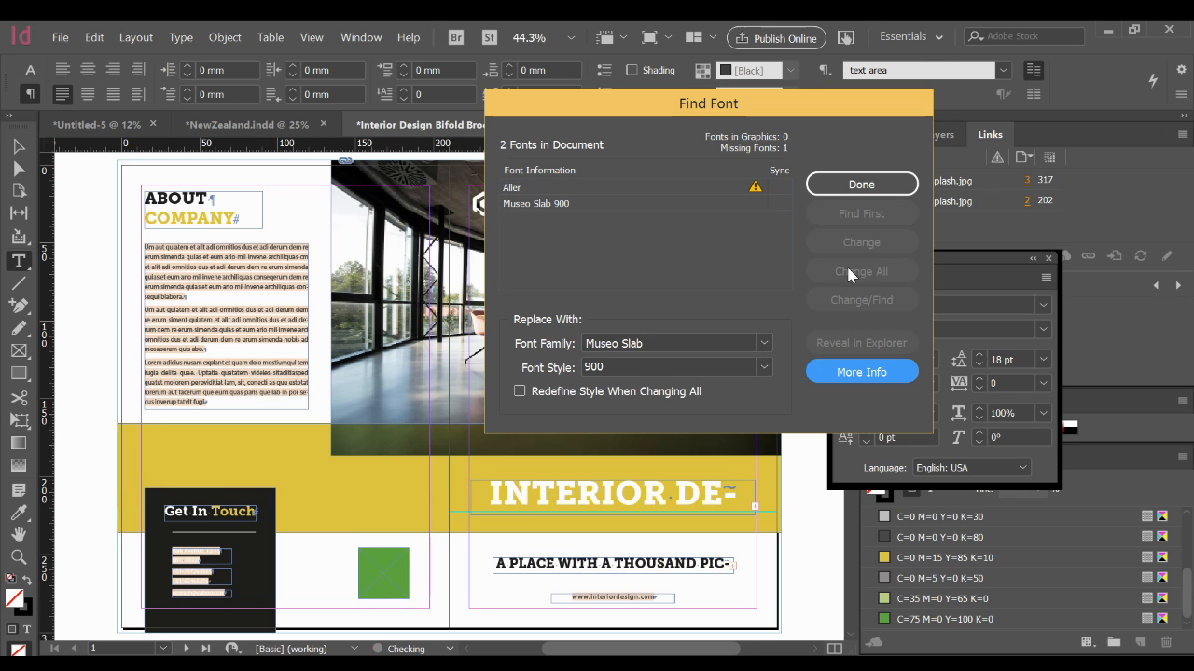
Replace all Aller text in the document with Arial Regular and finish the font replacement
{"action": "left_click", "coordinate": [677, 189]}
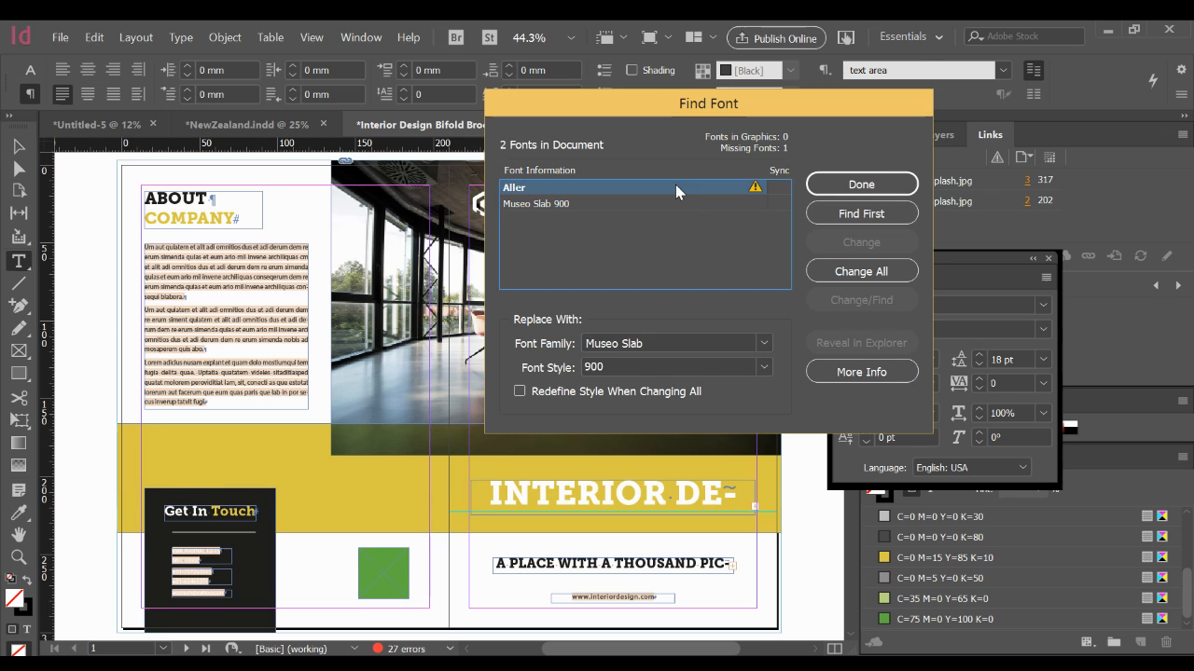
{"action": "left_click", "coordinate": [763, 344]}
{"action": "left_click_drag", "start_coordinate": [789, 190], "coordinate": [794, 54]}
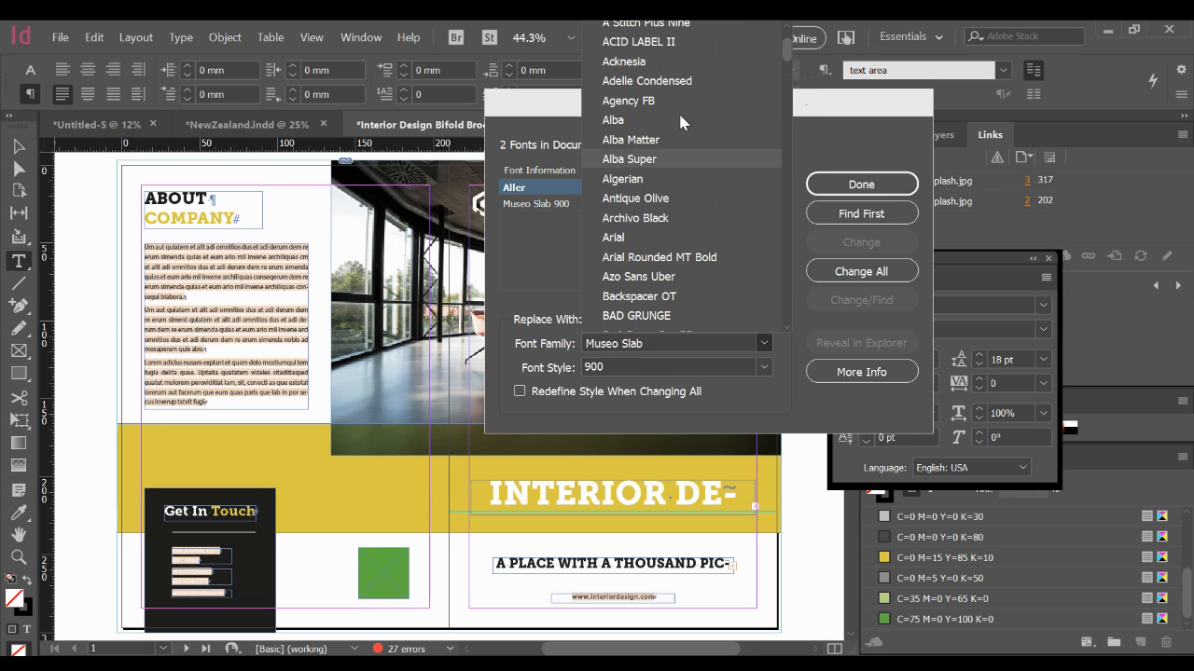
{"action": "left_click", "coordinate": [636, 237]}
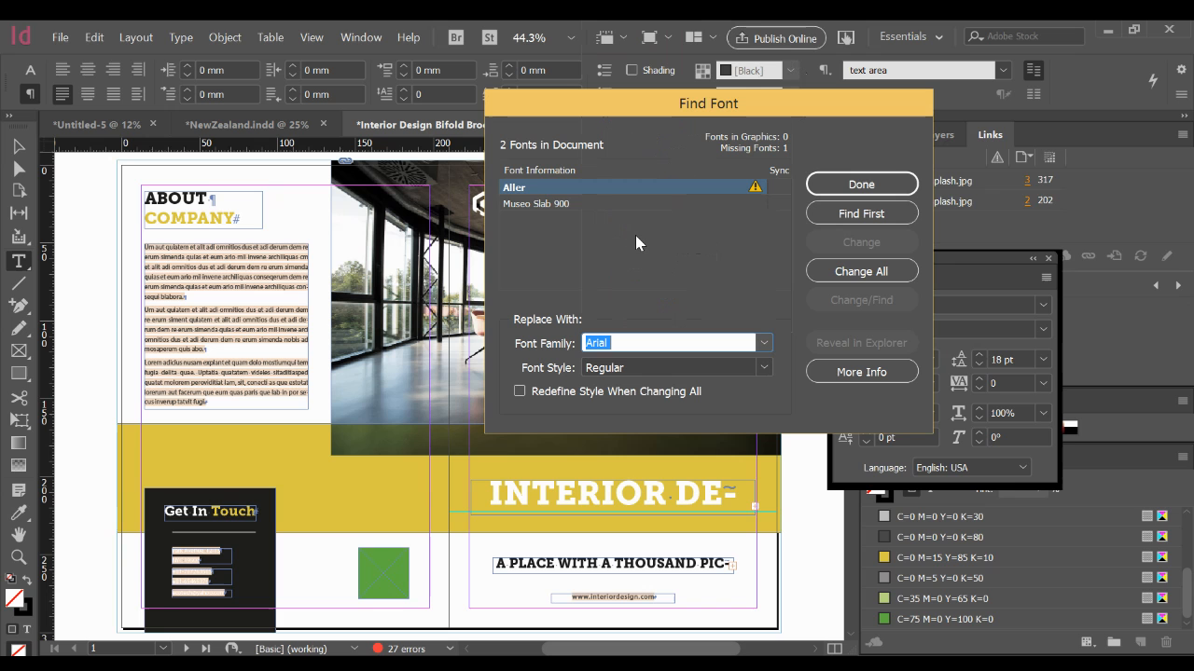
{"action": "left_click", "coordinate": [865, 274]}
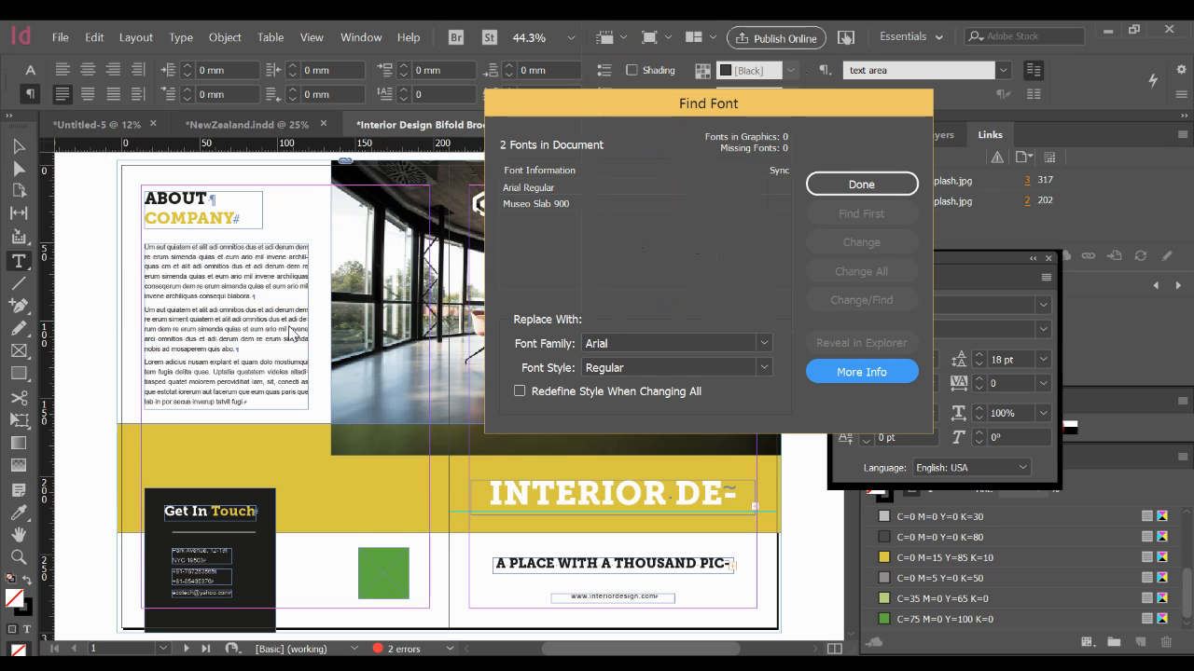
{"action": "left_click", "coordinate": [852, 194]}
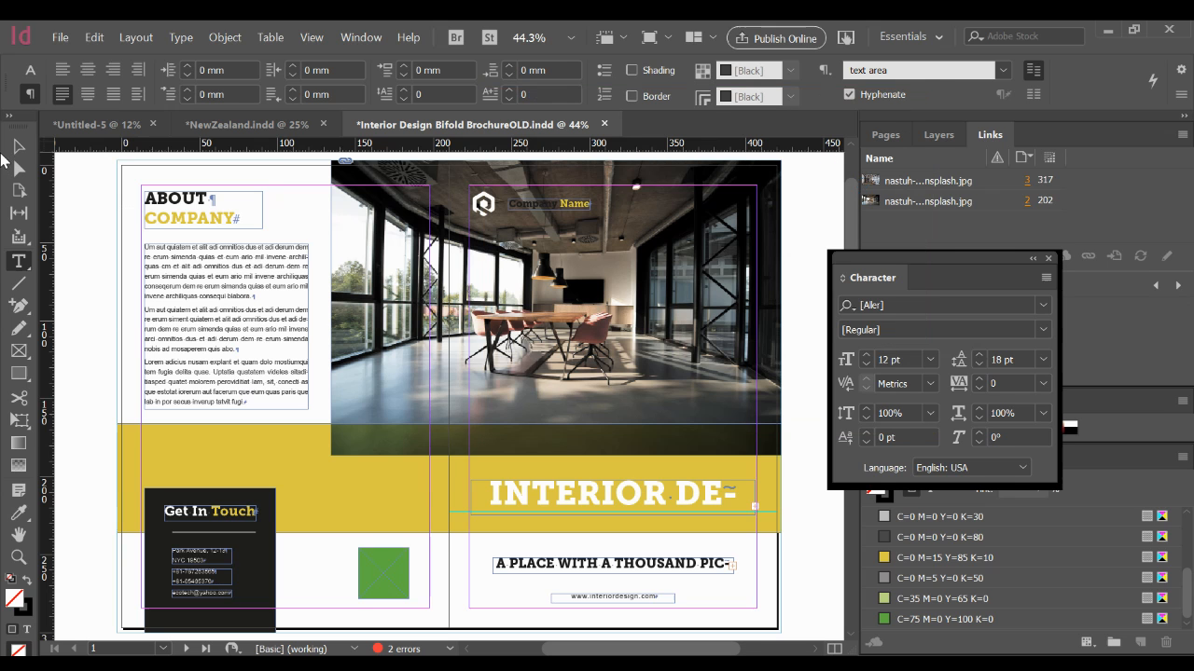
Enlarge the INTERIOR DESIGN title frame to about 206 mm by 25 mm so the whole title fits on one line
{"action": "left_click", "coordinate": [19, 146]}
{"action": "left_click_drag", "start_coordinate": [707, 499], "coordinate": [634, 400]}
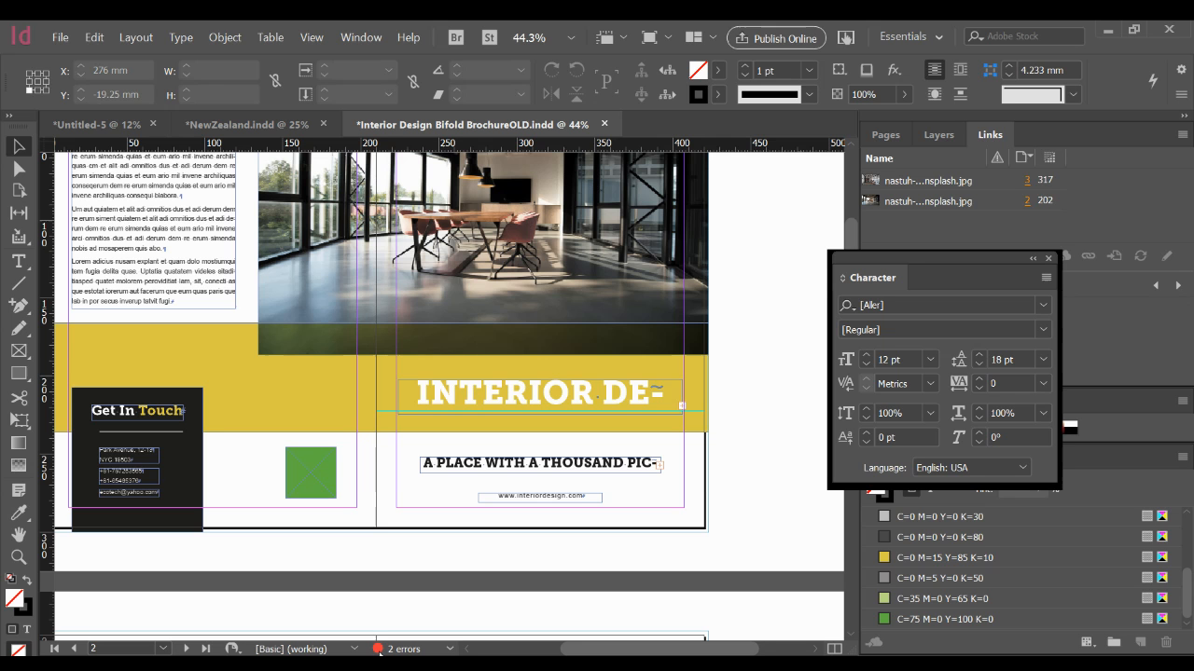
{"action": "left_click", "coordinate": [653, 394]}
{"action": "mouse_move", "coordinate": [681, 413]}
{"action": "left_mouse_down"}
{"action": "mouse_move", "coordinate": [719, 417]}
{"action": "mouse_move", "coordinate": [684, 415]}
{"action": "left_mouse_up"}
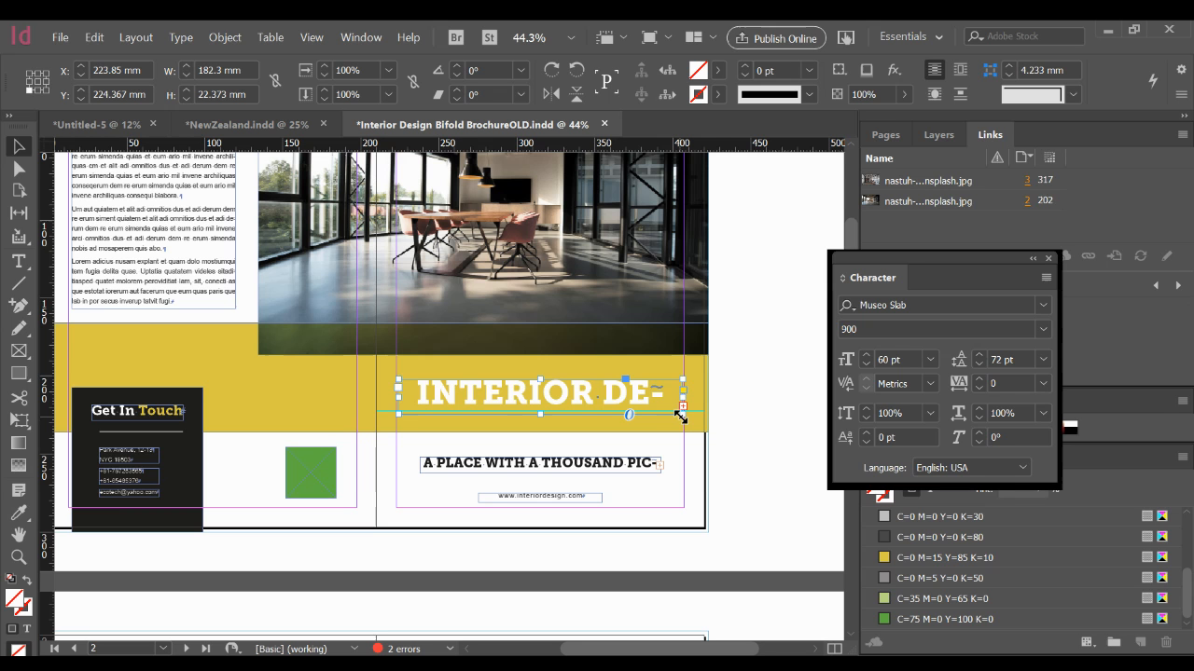
{"action": "left_click_drag", "start_coordinate": [680, 417], "coordinate": [714, 422]}
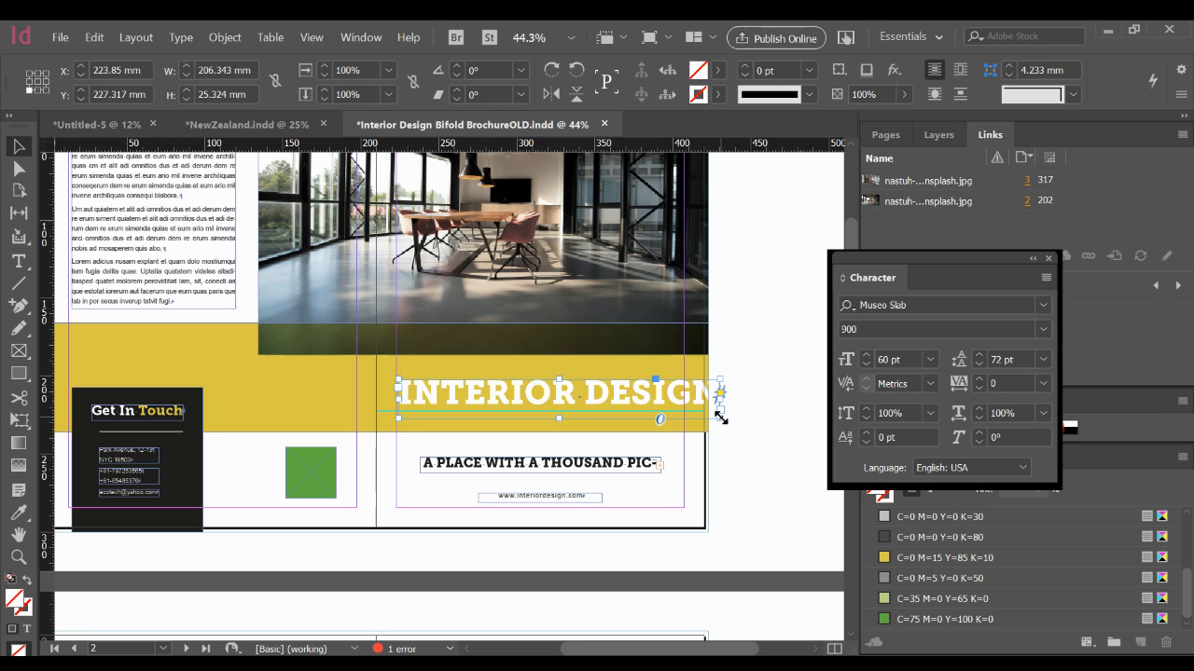
{"action": "left_click_drag", "start_coordinate": [720, 418], "coordinate": [686, 411]}
{"action": "key", "text": "ctrl+z"}
Set the INTERIOR DESIGN title to 50 pt and shift its frame left to centre it on the front cover
{"action": "triple_click", "coordinate": [676, 399]}
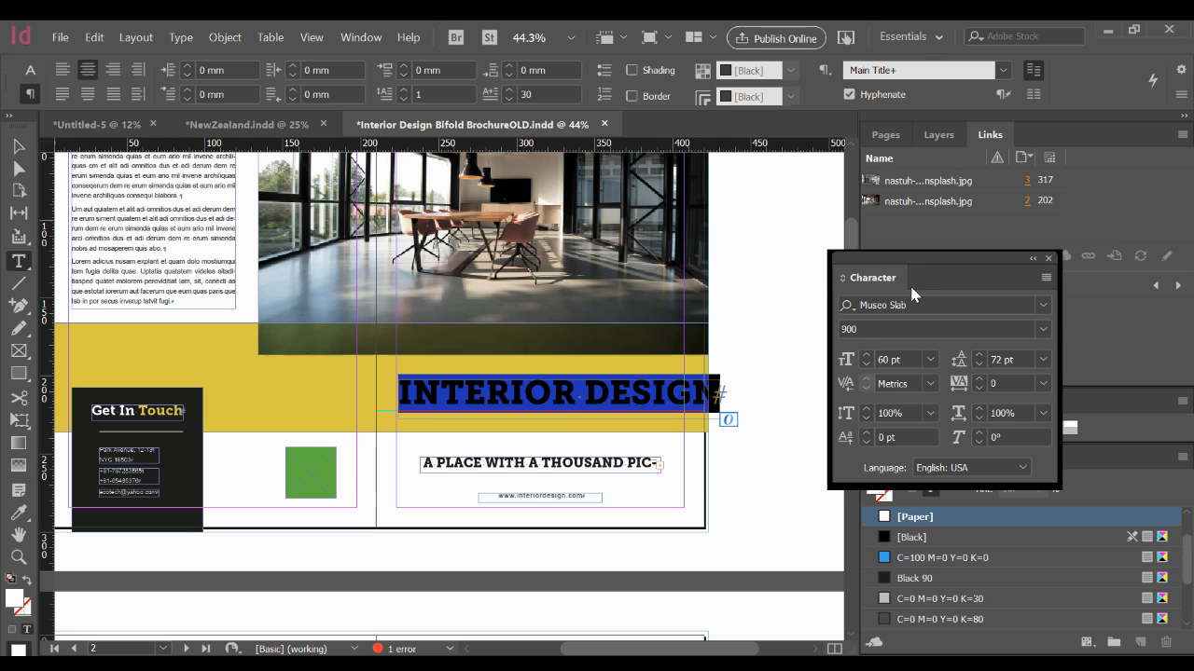
{"action": "left_click", "coordinate": [866, 367]}
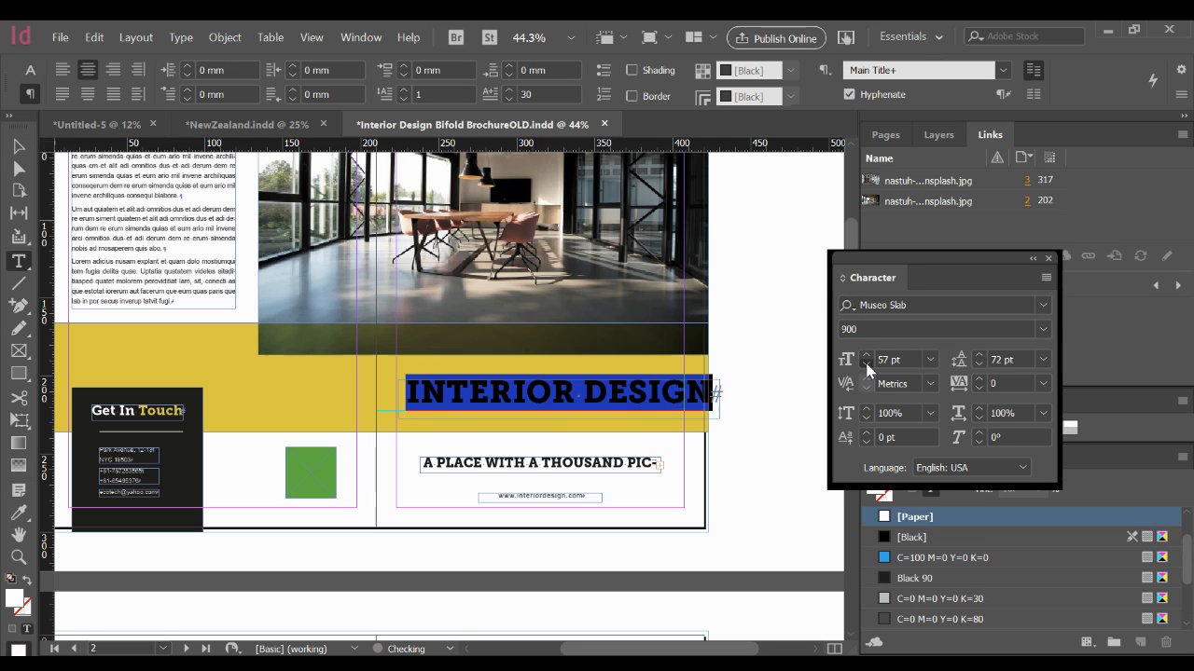
{"action": "left_click", "coordinate": [866, 366]}
{"action": "left_click", "coordinate": [866, 367]}
{"action": "left_click", "coordinate": [866, 367]}
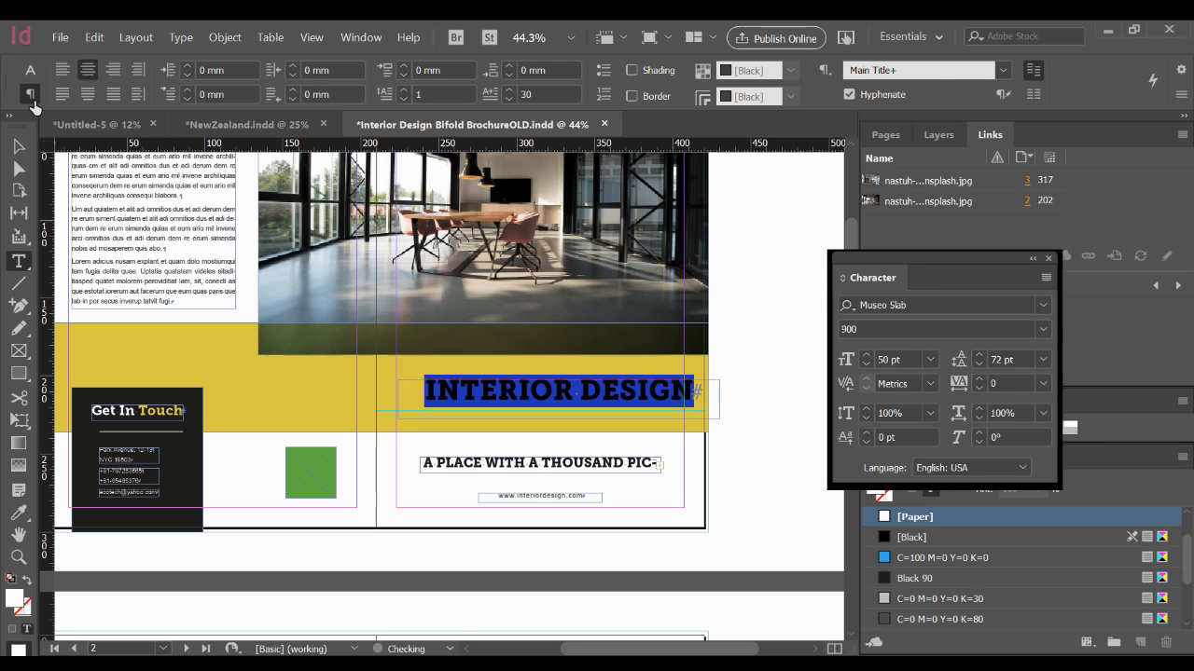
{"action": "left_click", "coordinate": [18, 145]}
{"action": "left_click_drag", "start_coordinate": [631, 396], "coordinate": [619, 393]}
Try to fit the frame of the tagline "A PLACE WITH A THOUSAND PICTURE" to its text, and undo the resize
{"action": "left_click", "coordinate": [595, 463]}
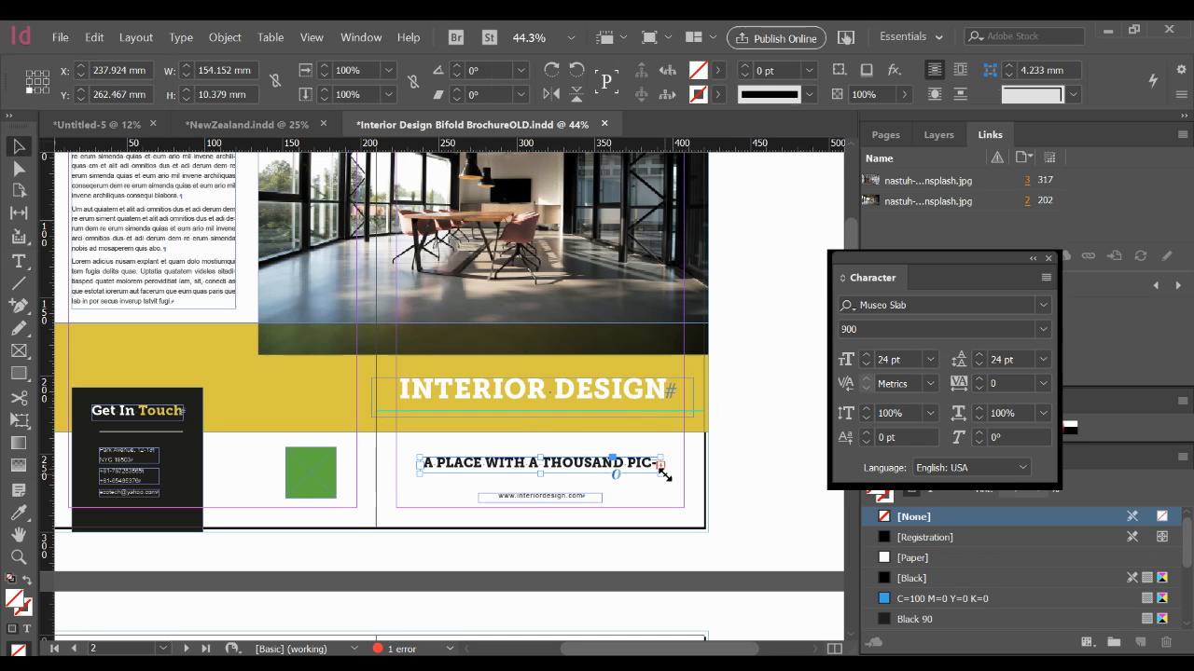
{"action": "double_click", "coordinate": [659, 465]}
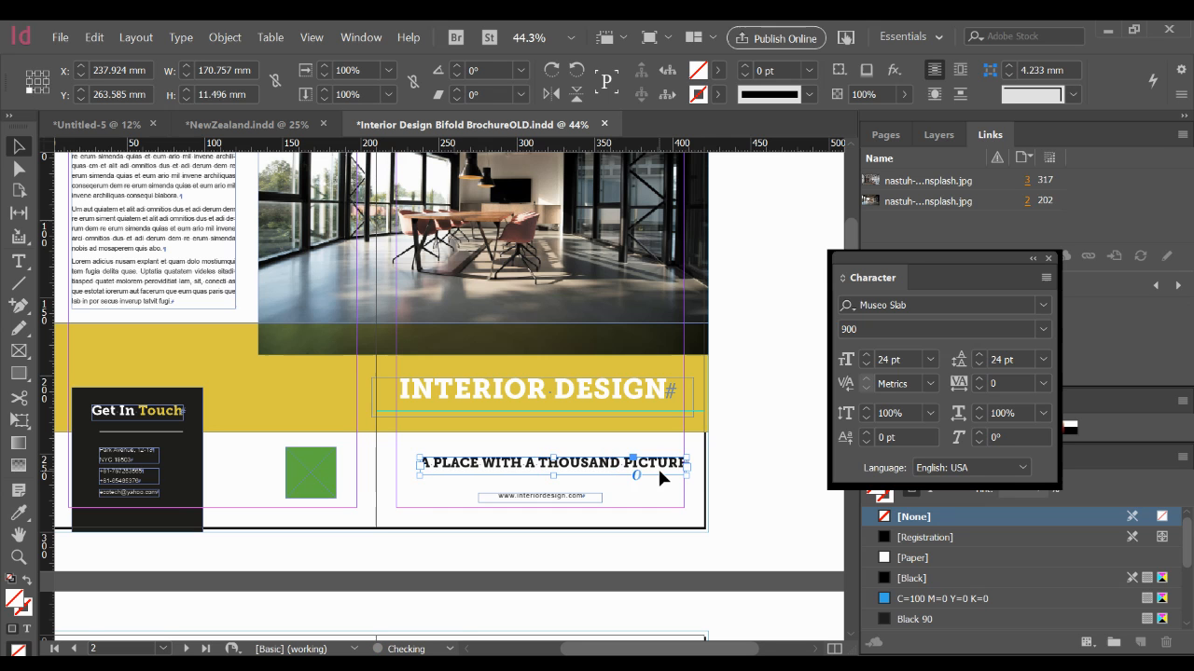
{"action": "key", "text": "ctrl+z"}
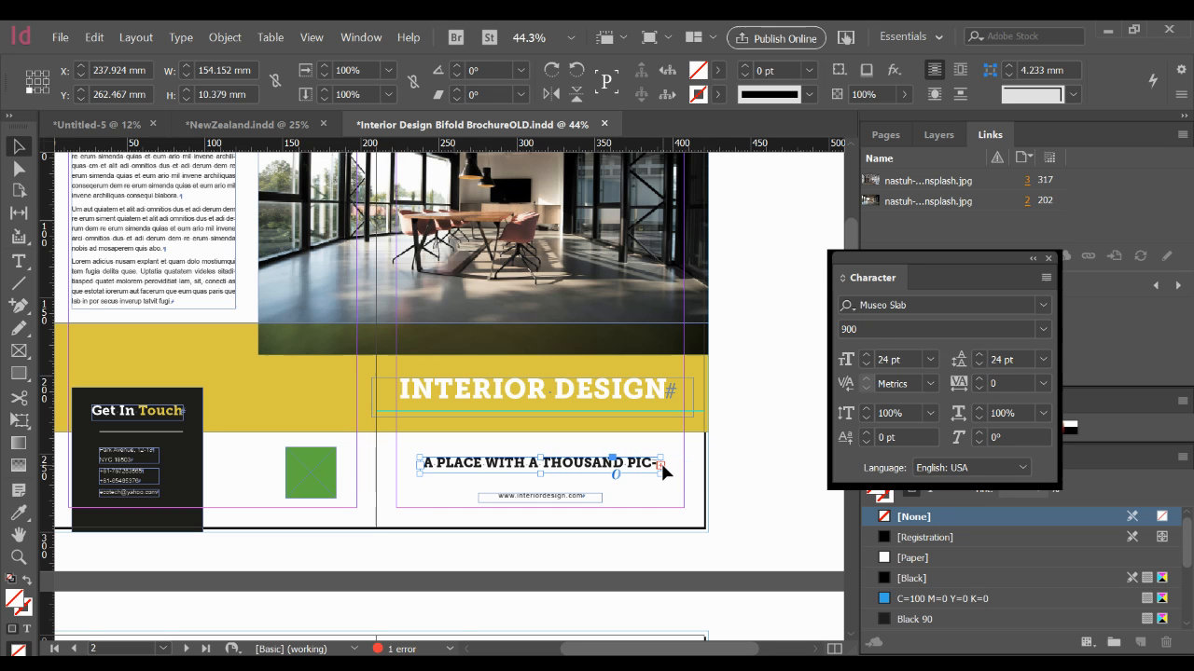
Try flowing the tagline's overset text into a separate frame beside the web address, and delete that frame
{"action": "left_click", "coordinate": [661, 466]}
{"action": "left_click", "coordinate": [662, 465]}
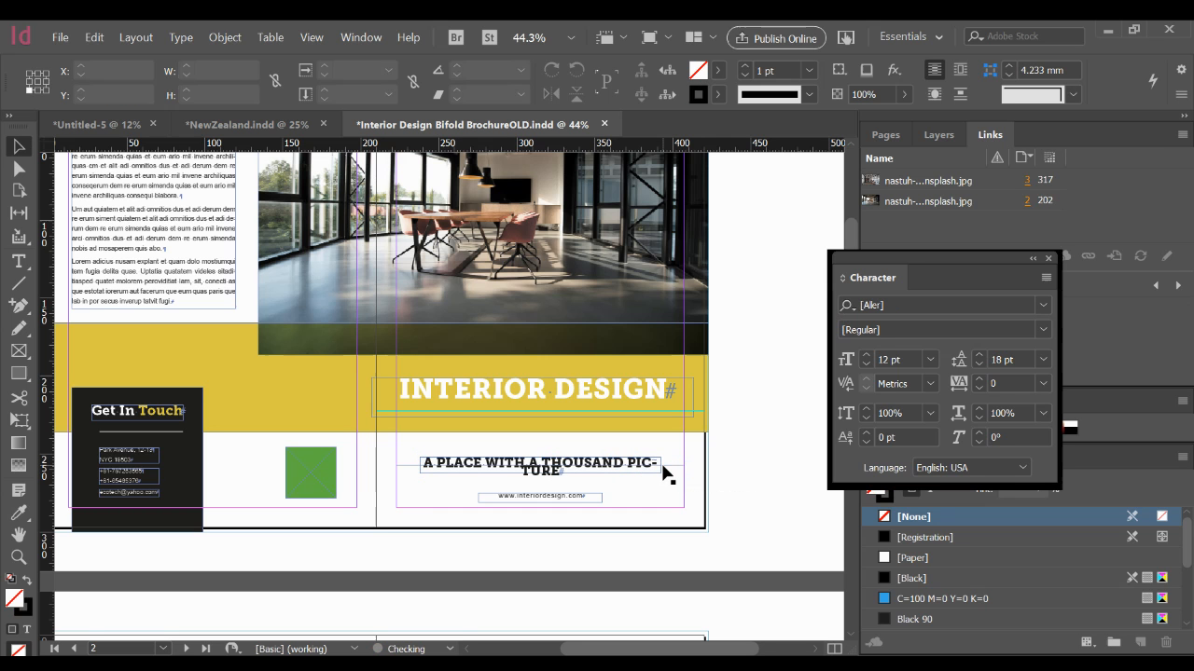
{"action": "left_click_drag", "start_coordinate": [551, 473], "coordinate": [709, 506]}
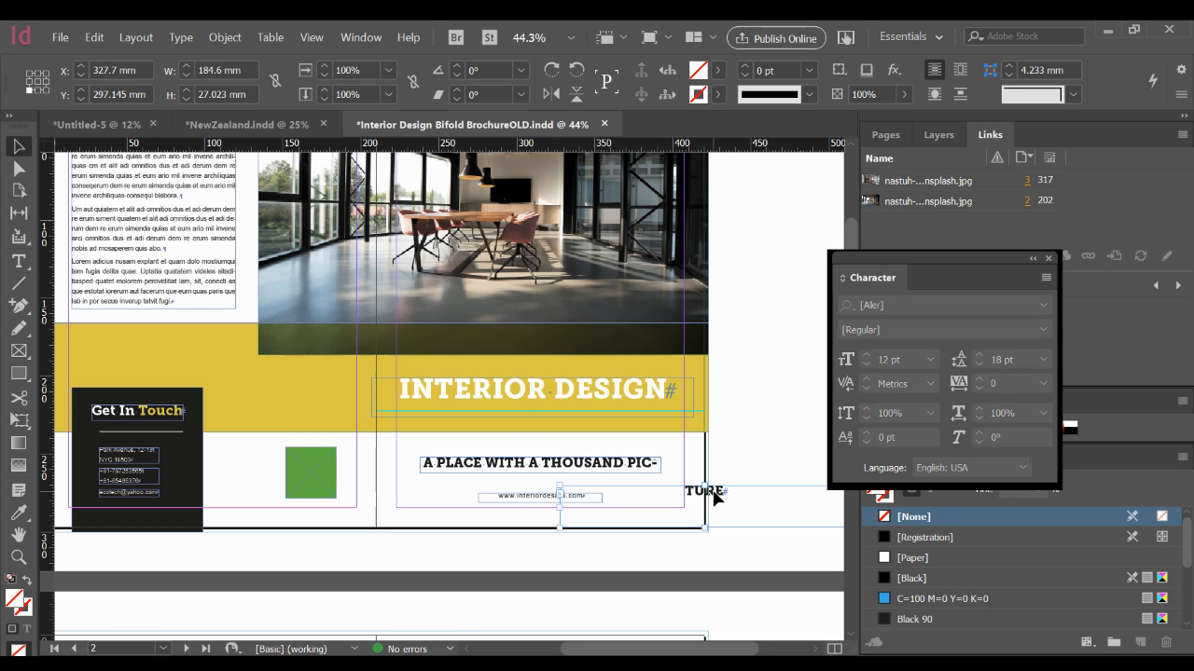
{"action": "key", "text": "Delete"}
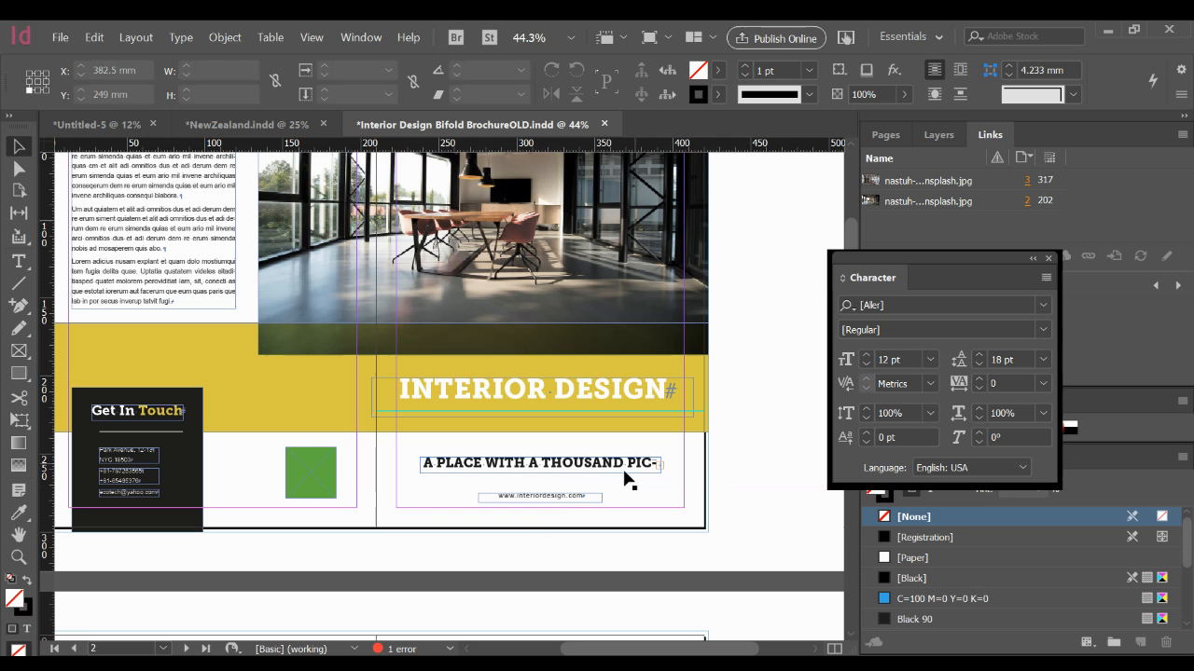
Fit the tagline frame to its full text in width and height, and centre it below the title
{"action": "left_click", "coordinate": [622, 472]}
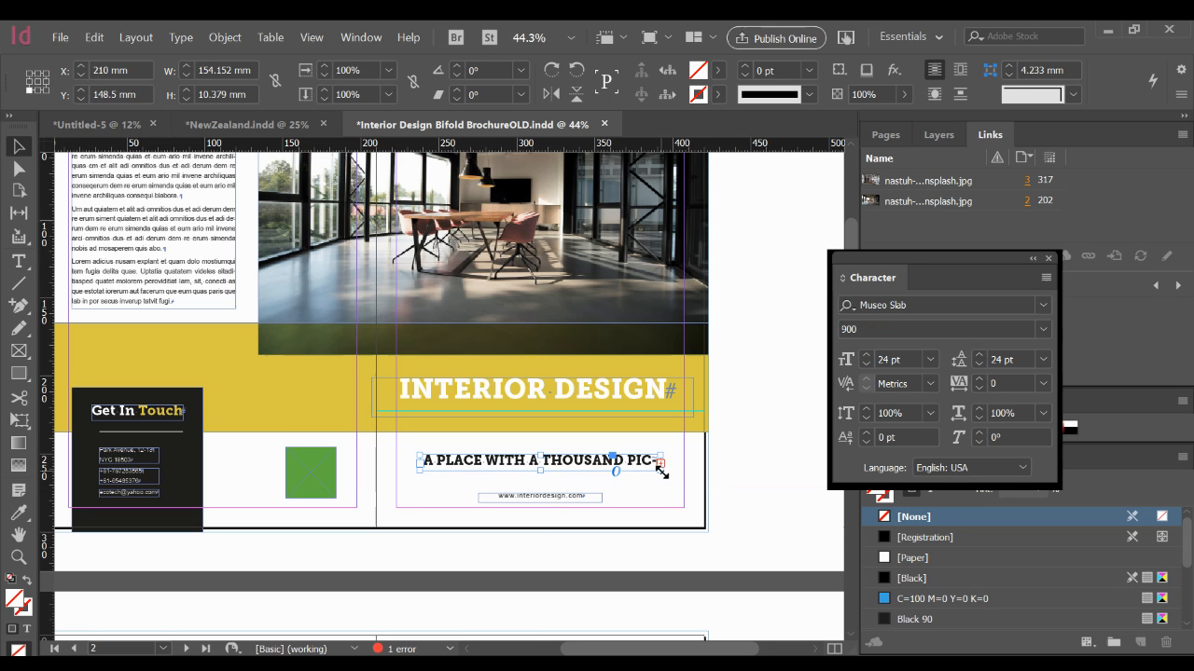
{"action": "double_click", "coordinate": [659, 466]}
{"action": "double_click", "coordinate": [555, 472]}
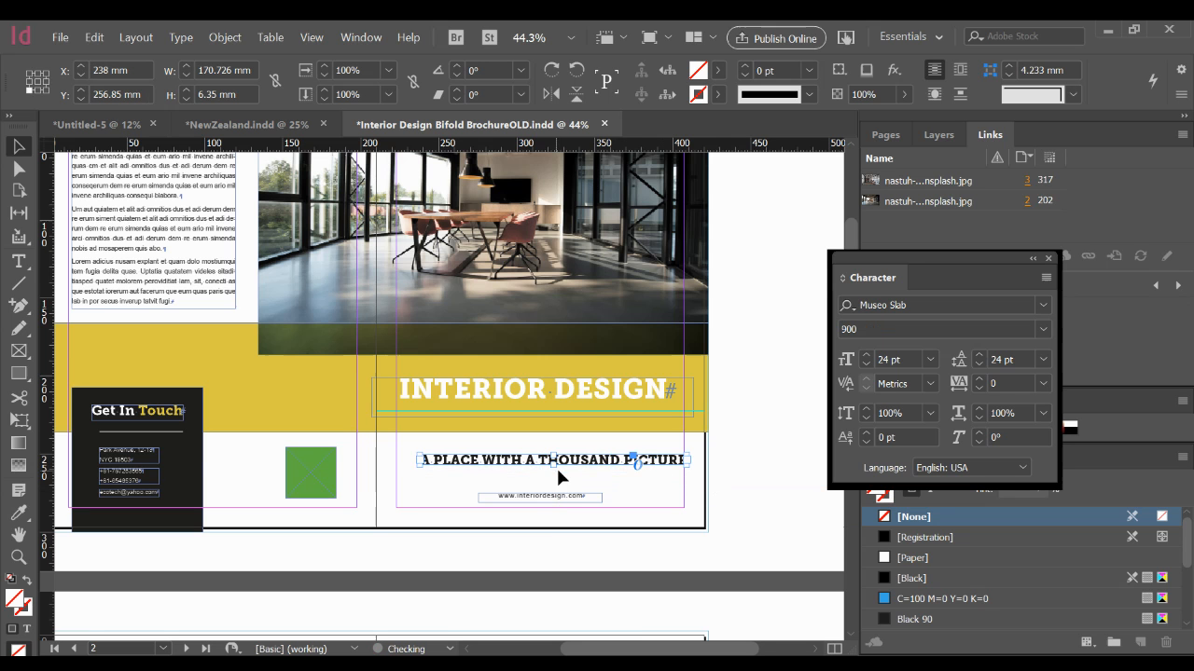
{"action": "left_click_drag", "start_coordinate": [576, 461], "coordinate": [564, 466]}
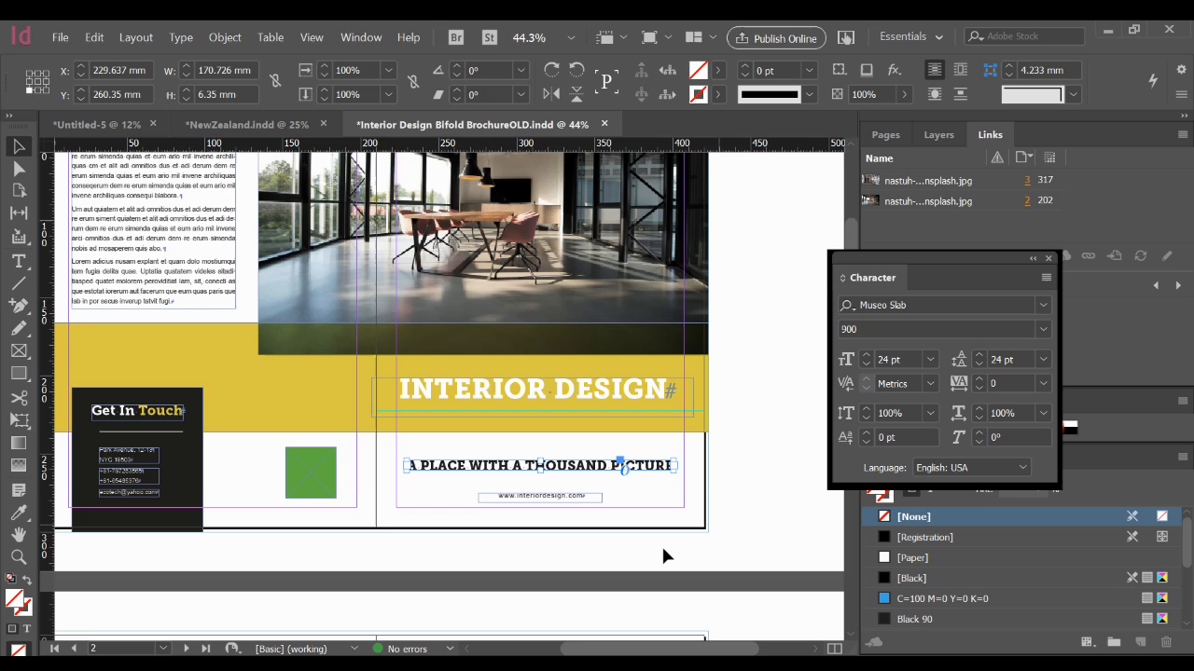
Examine the inside spread's headings, benefits and product listings in the replacement fonts
{"action": "left_click_drag", "start_coordinate": [661, 546], "coordinate": [688, 400]}
{"action": "left_click_drag", "start_coordinate": [618, 567], "coordinate": [678, 411]}
{"action": "scroll", "coordinate": [687, 405], "scroll_direction": "down", "scroll_amount": 3}
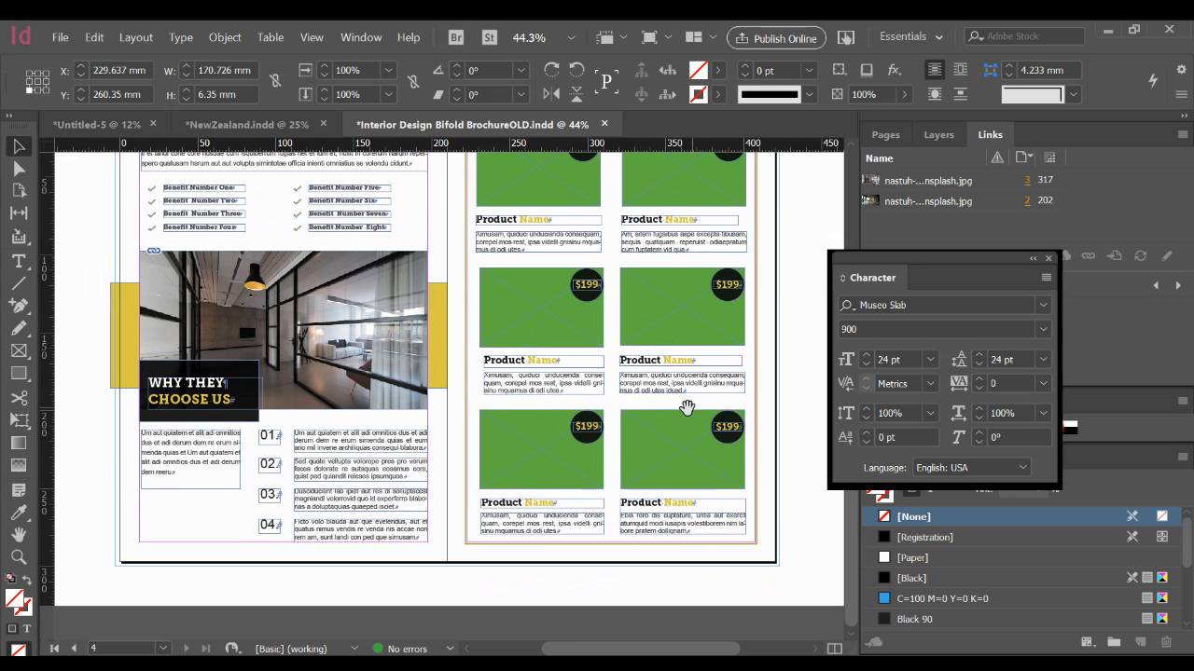
{"action": "scroll", "coordinate": [687, 405], "scroll_direction": "right", "scroll_amount": 2}
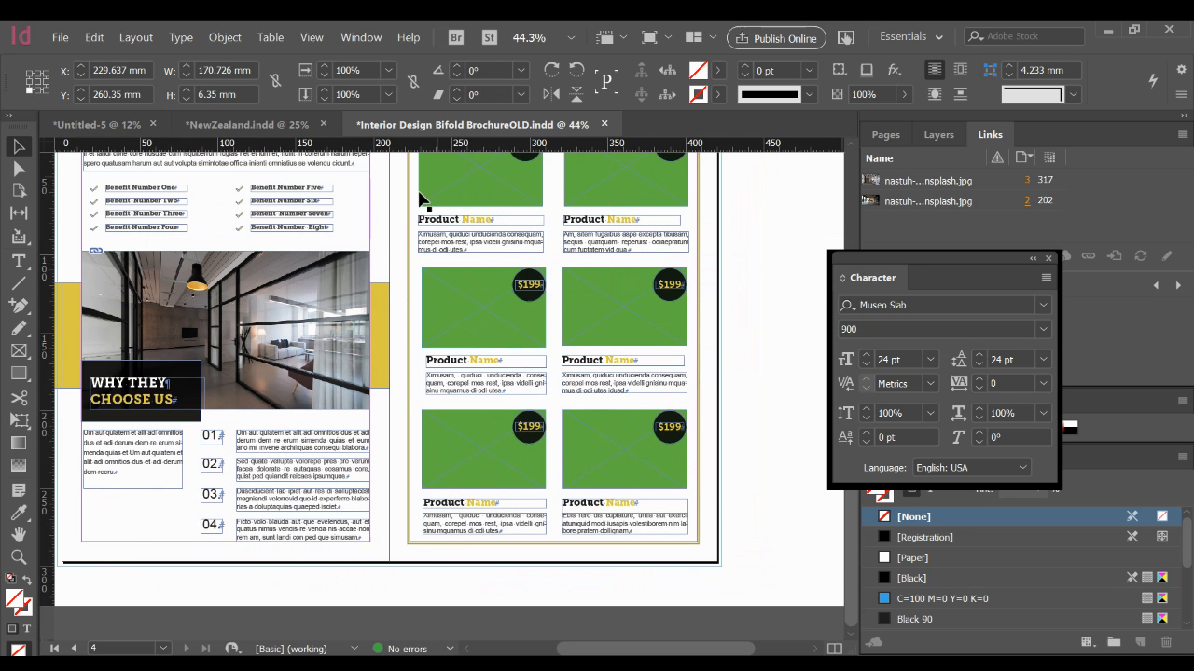
{"action": "left_click_drag", "start_coordinate": [461, 267], "coordinate": [553, 362]}
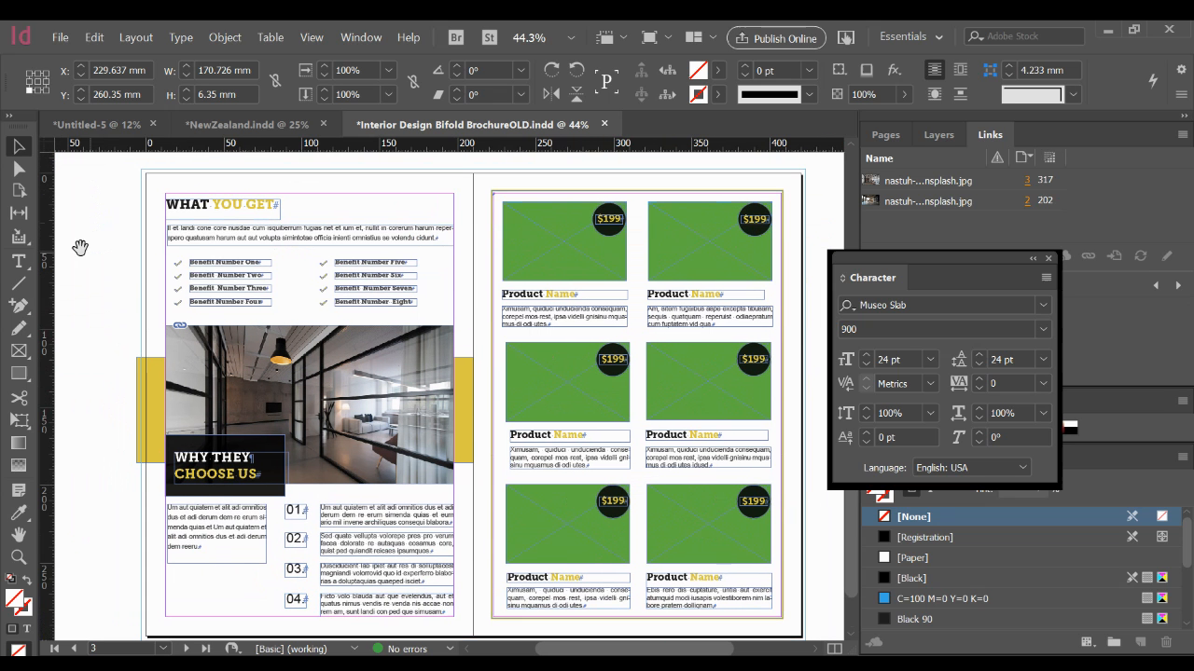